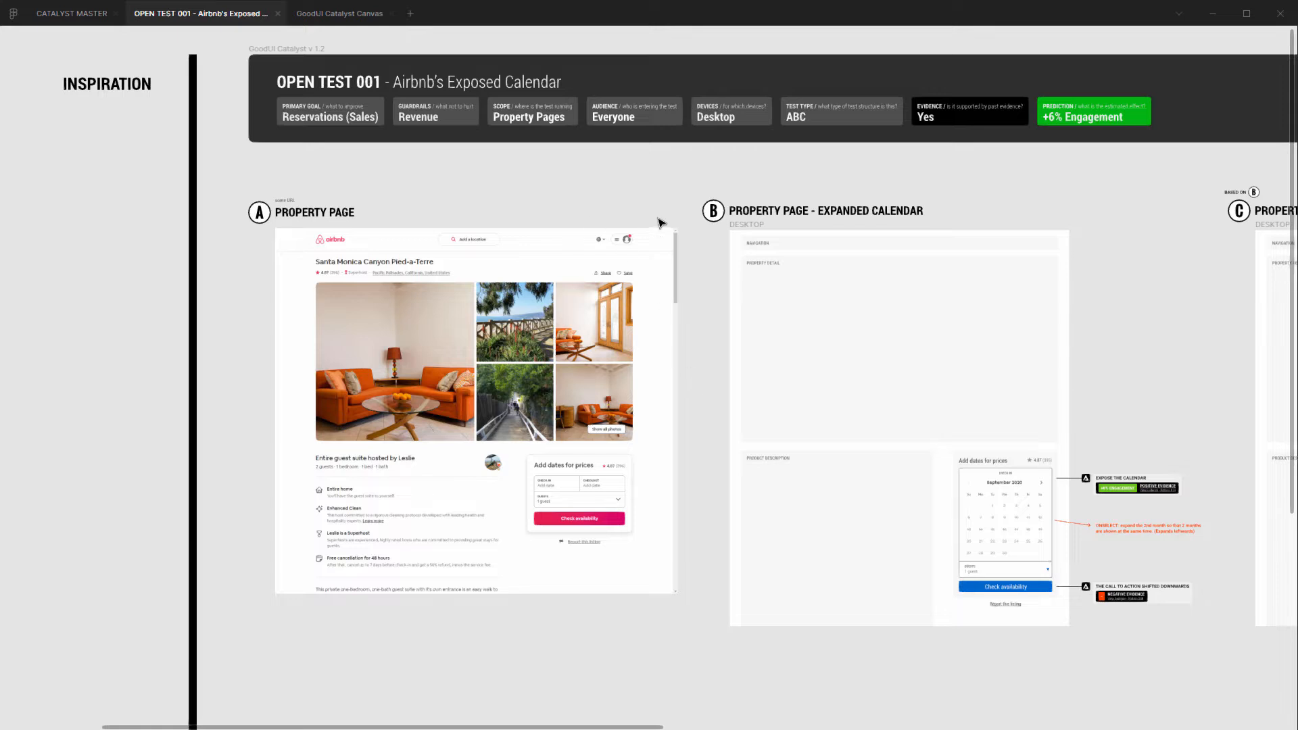
# Step: Examine the OPEN TEST 001 canvas with its header and property page variations
pyautogui.scroll(-5, 672, 202)
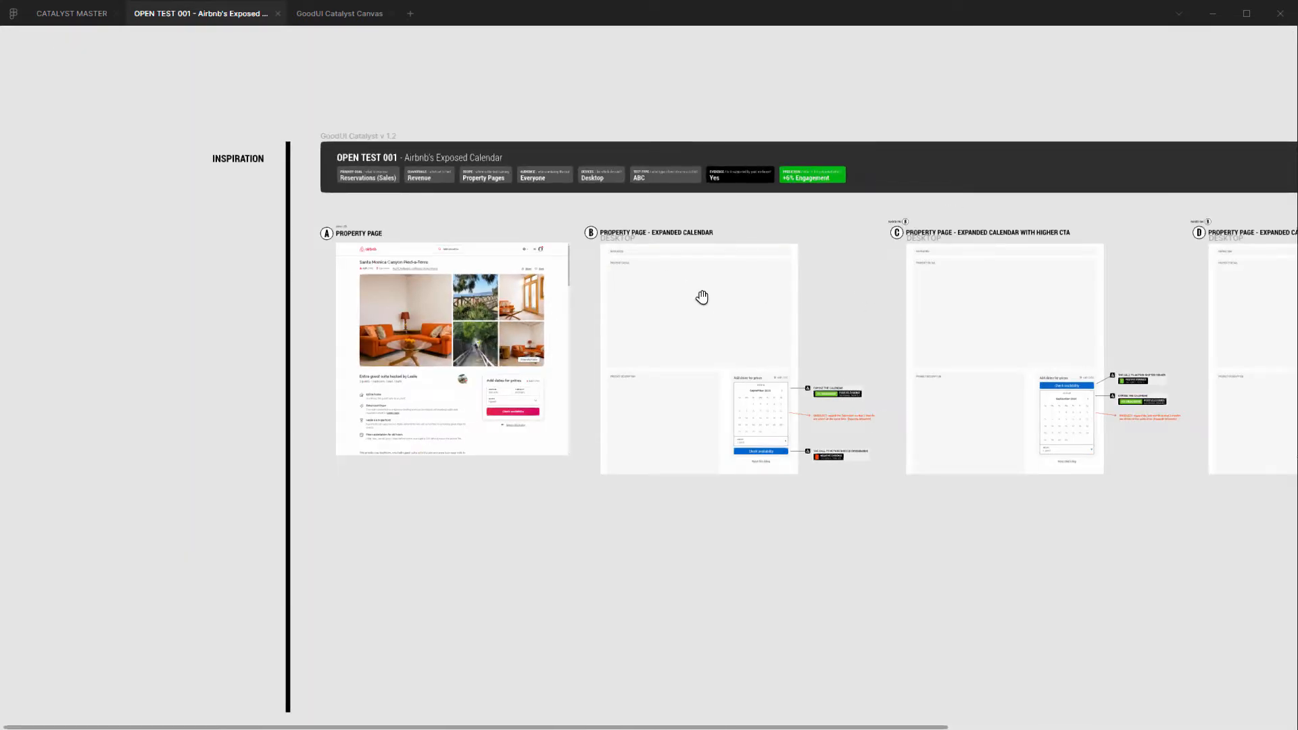
pyautogui.moveTo(702, 298)
pyautogui.mouseDown()
pyautogui.moveTo(418, 295)
pyautogui.moveTo(701, 312)
pyautogui.mouseUp()
pyautogui.scroll(3, 589, 289)
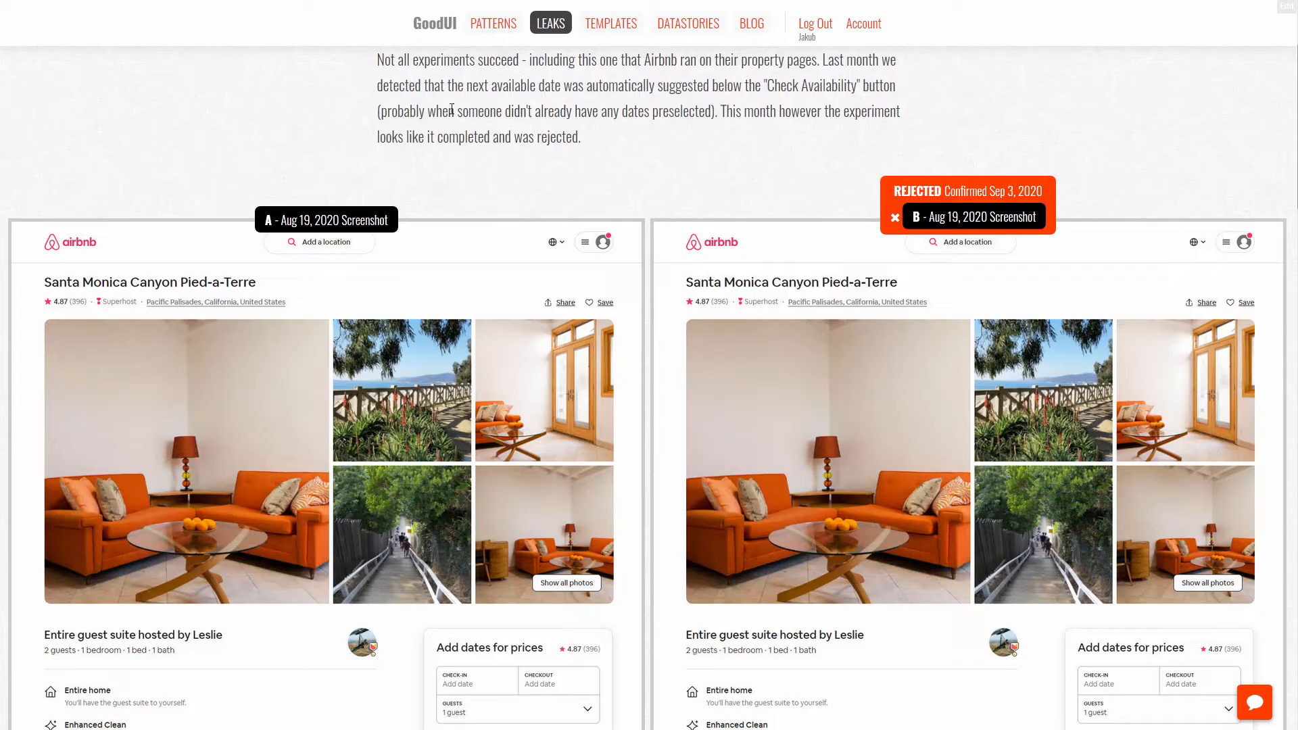
# Step: Switch to the browser and read the GoodUI leak on Airbnb's auto suggested dates test, comparing screenshots A and B
pyautogui.scroll(2, 1085, 159)
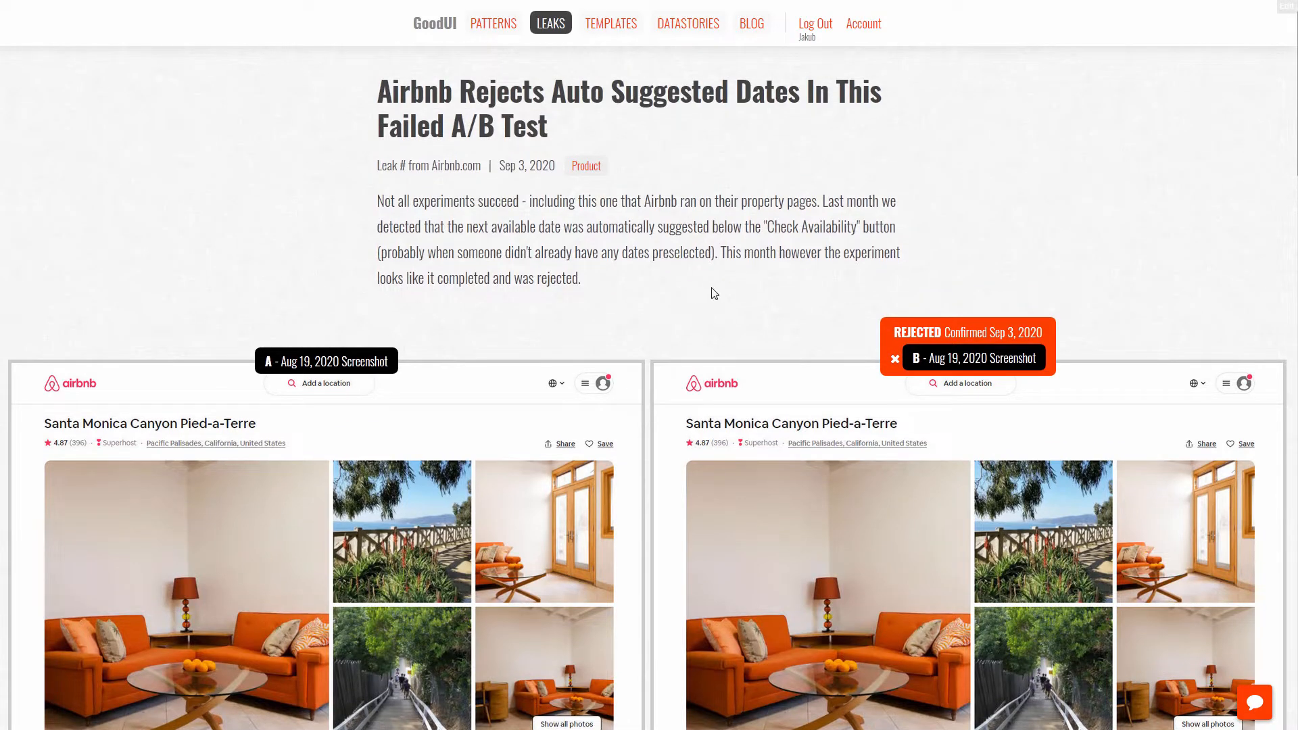
pyautogui.scroll(-5, 764, 314)
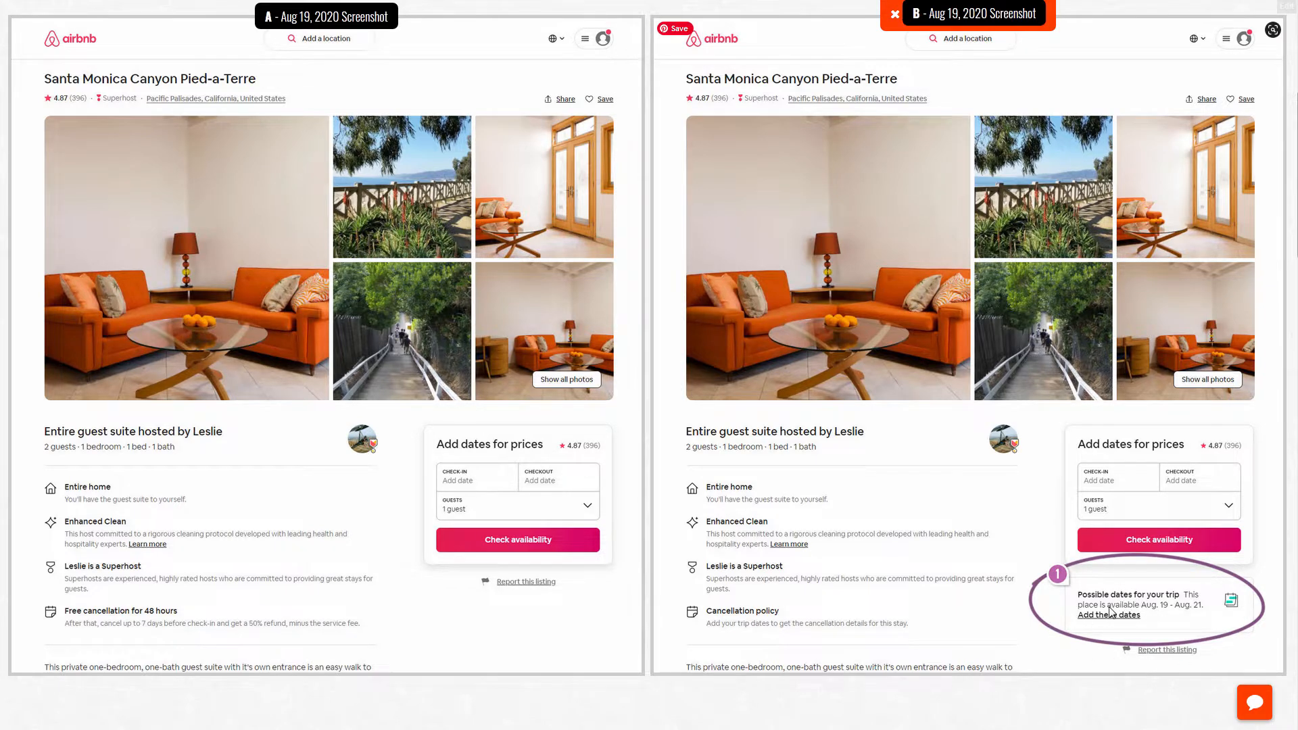
pyautogui.scroll(2, 1125, 597)
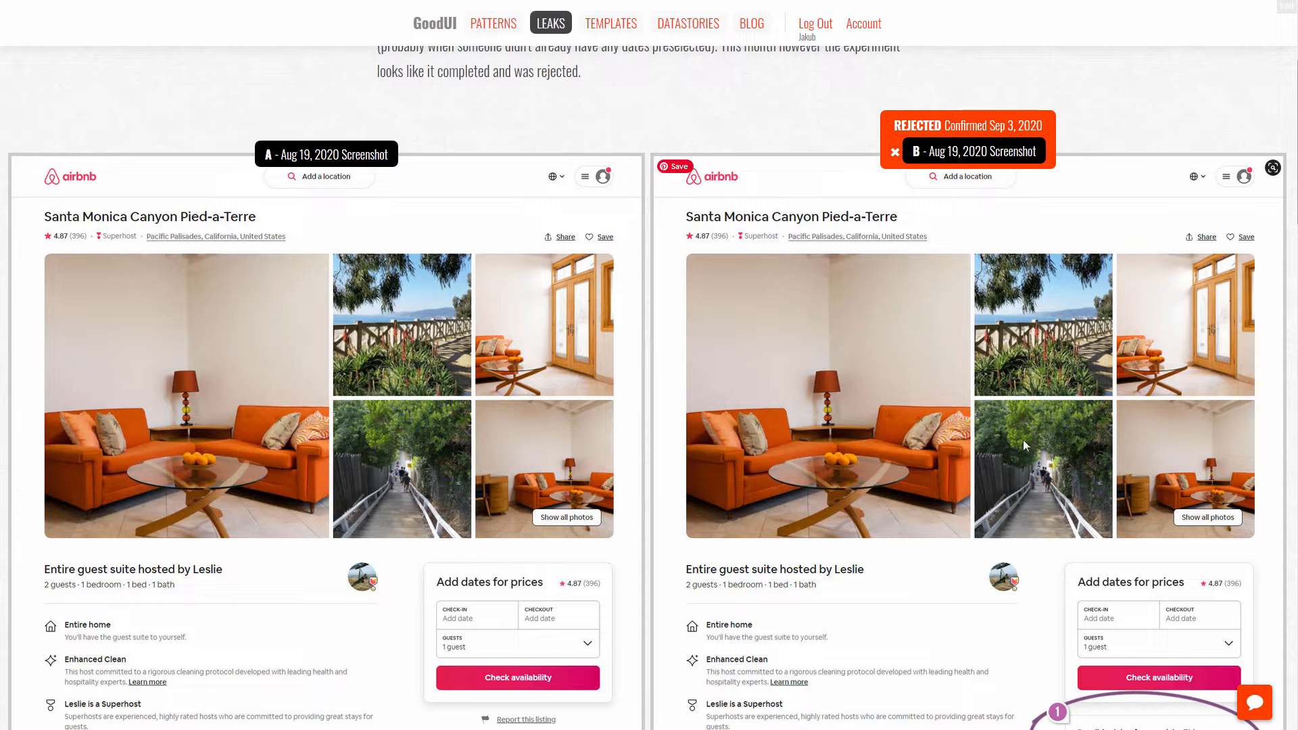
pyautogui.scroll(-1, 1024, 440)
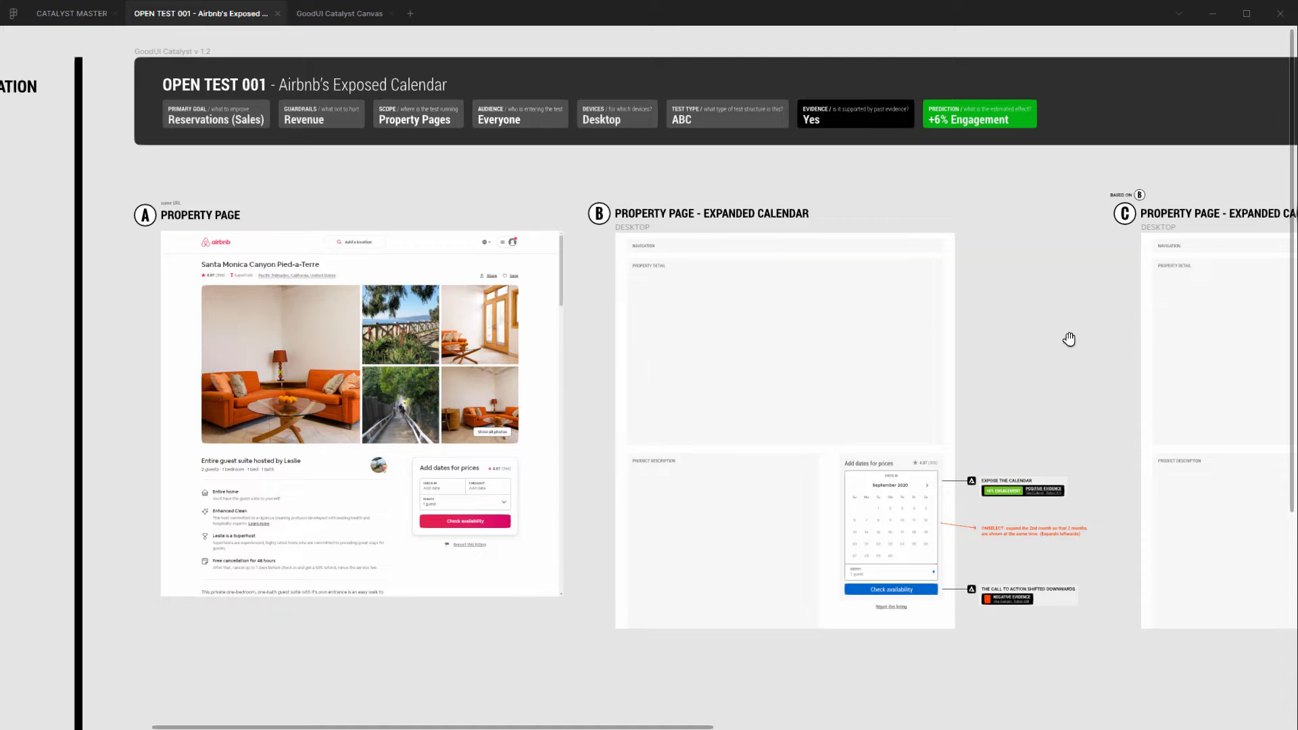
# Step: Switch back to Figma, examine the blank template in the GoodUI Catalyst Canvas file and return to the OPEN TEST 001 file
pyautogui.moveTo(1069, 339); pyautogui.dragTo(960, 334)
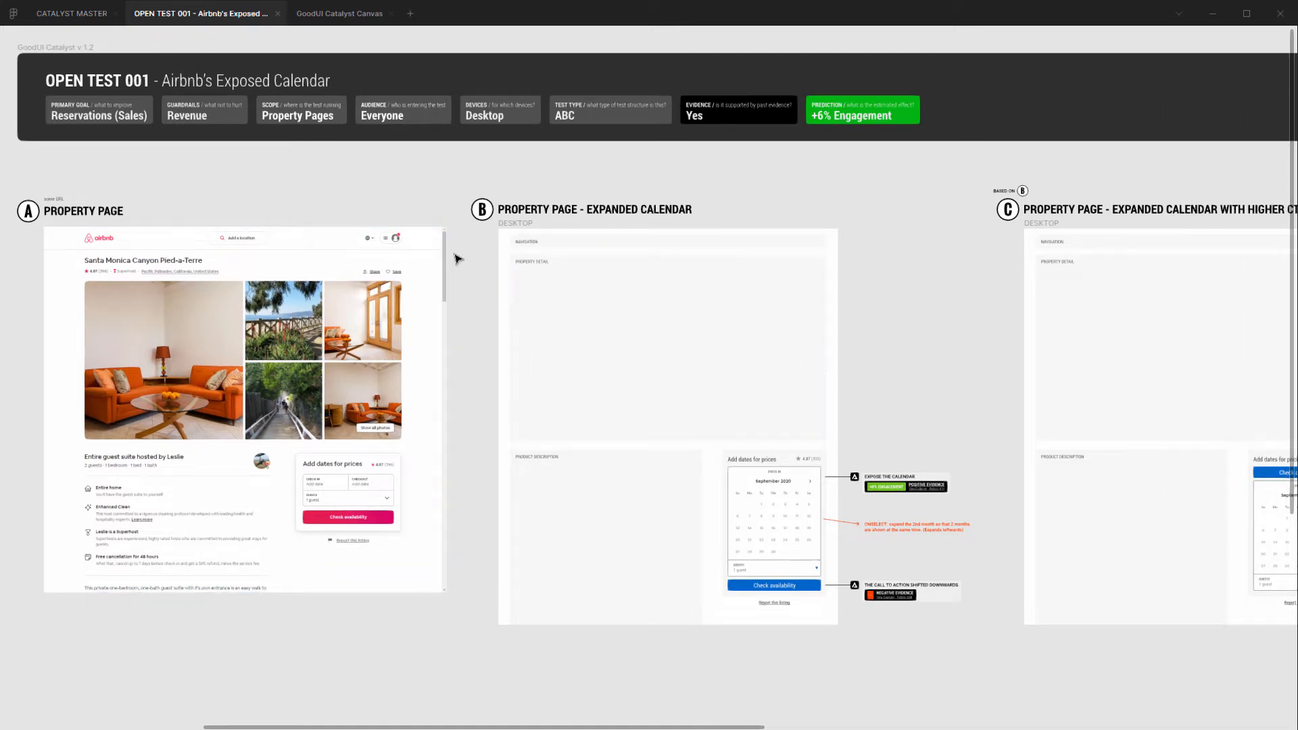
pyautogui.moveTo(315, 199); pyautogui.dragTo(394, 227)
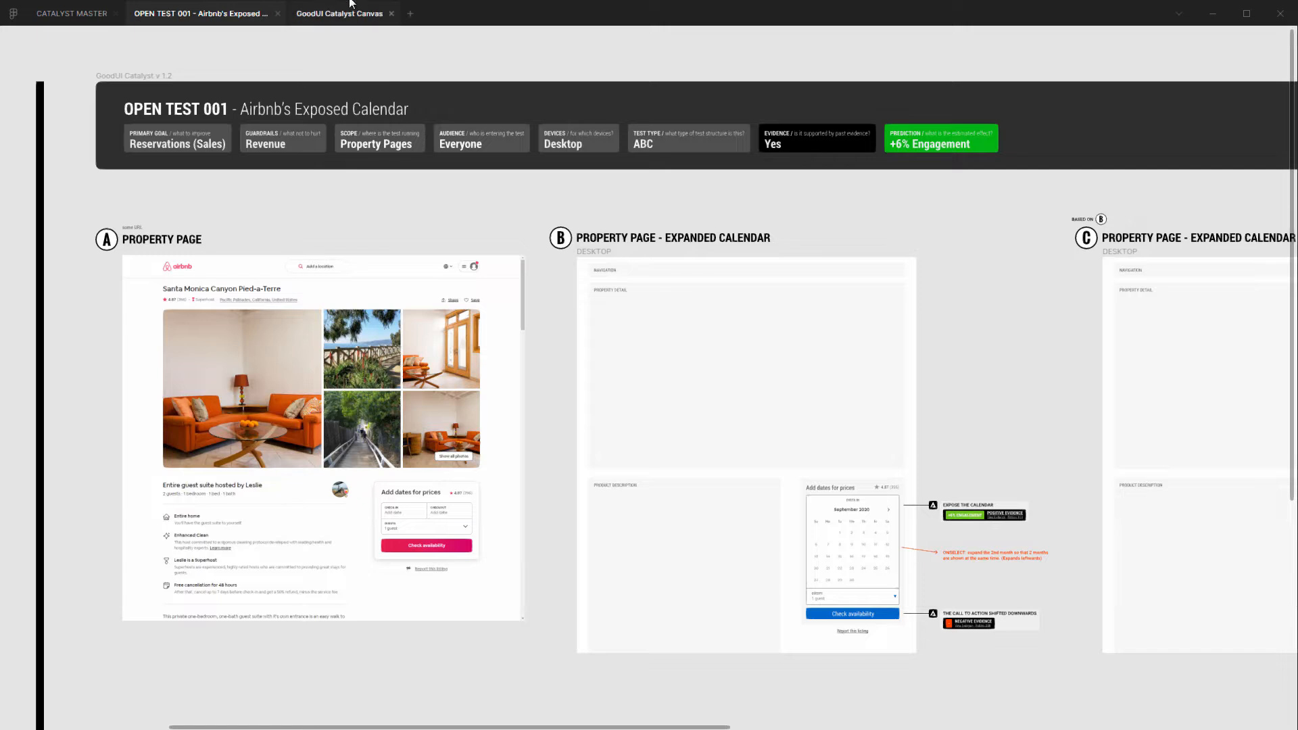
pyautogui.click(324, 16)
pyautogui.scroll(3, 607, 348)
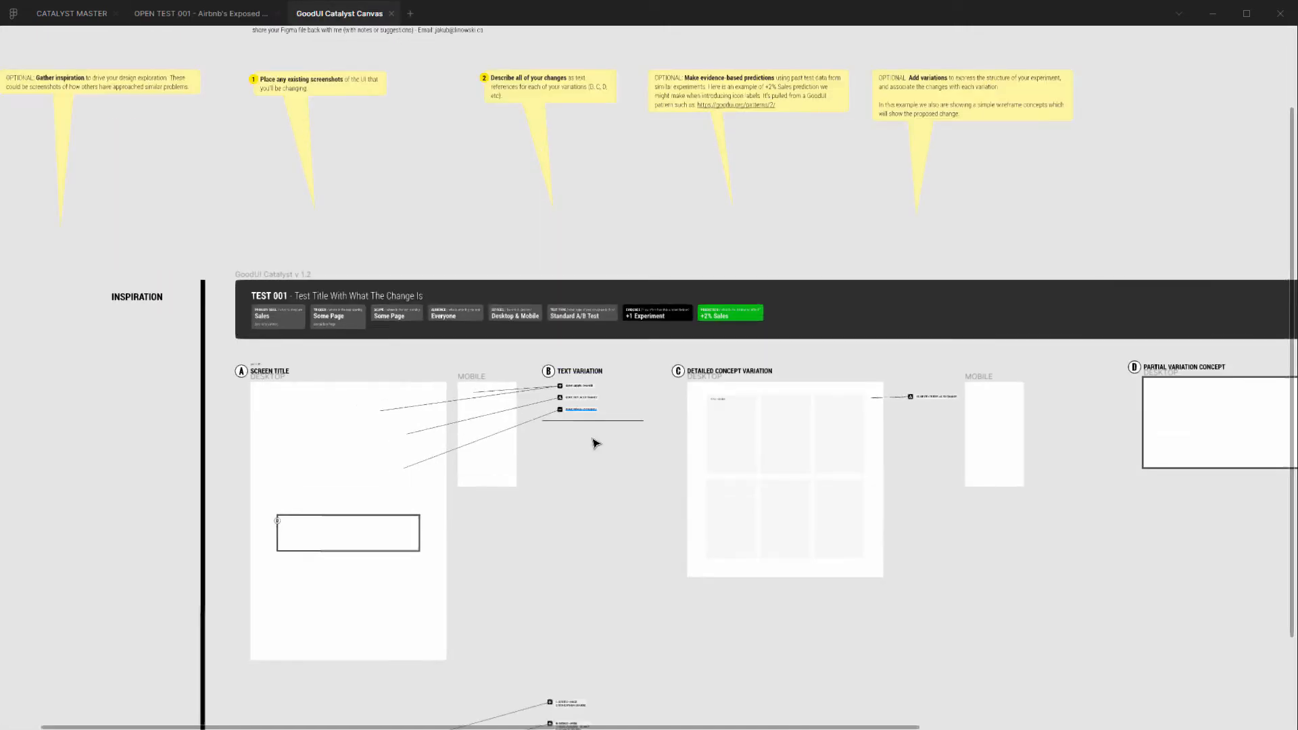
pyautogui.moveTo(632, 556); pyautogui.dragTo(580, 424)
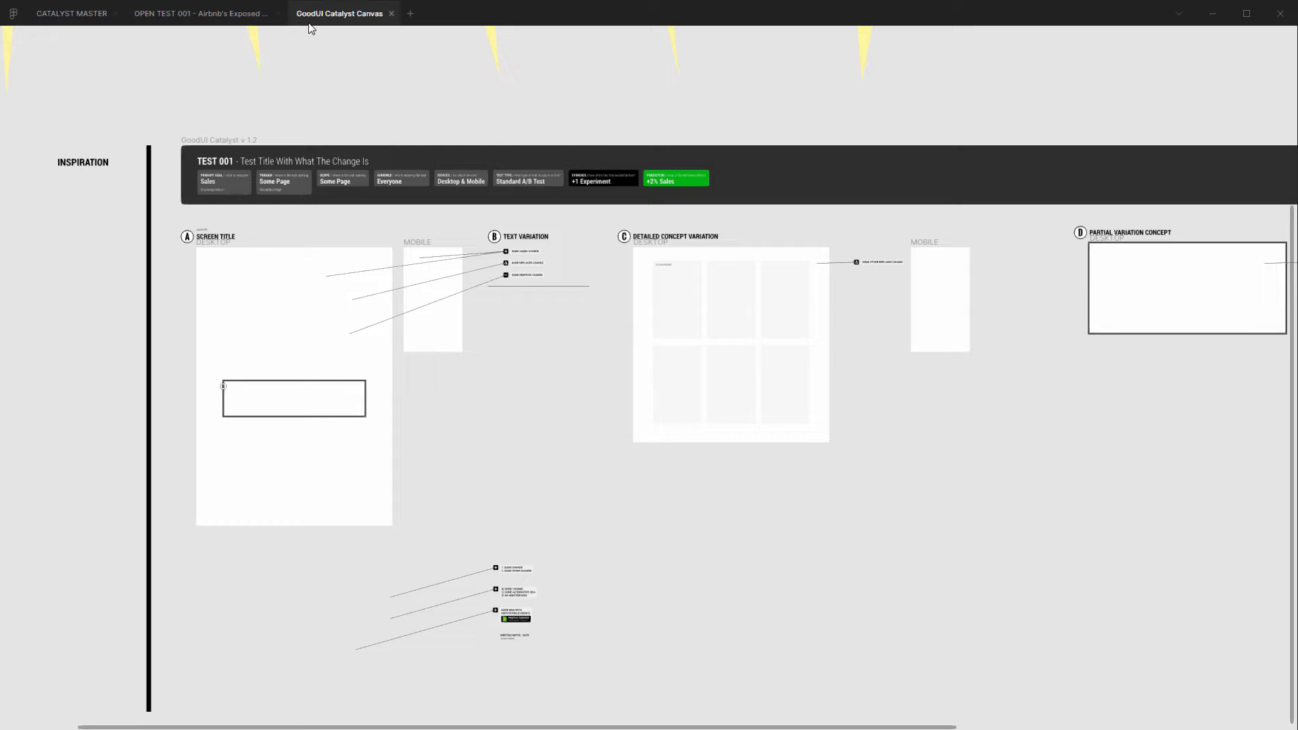
pyautogui.click(246, 15)
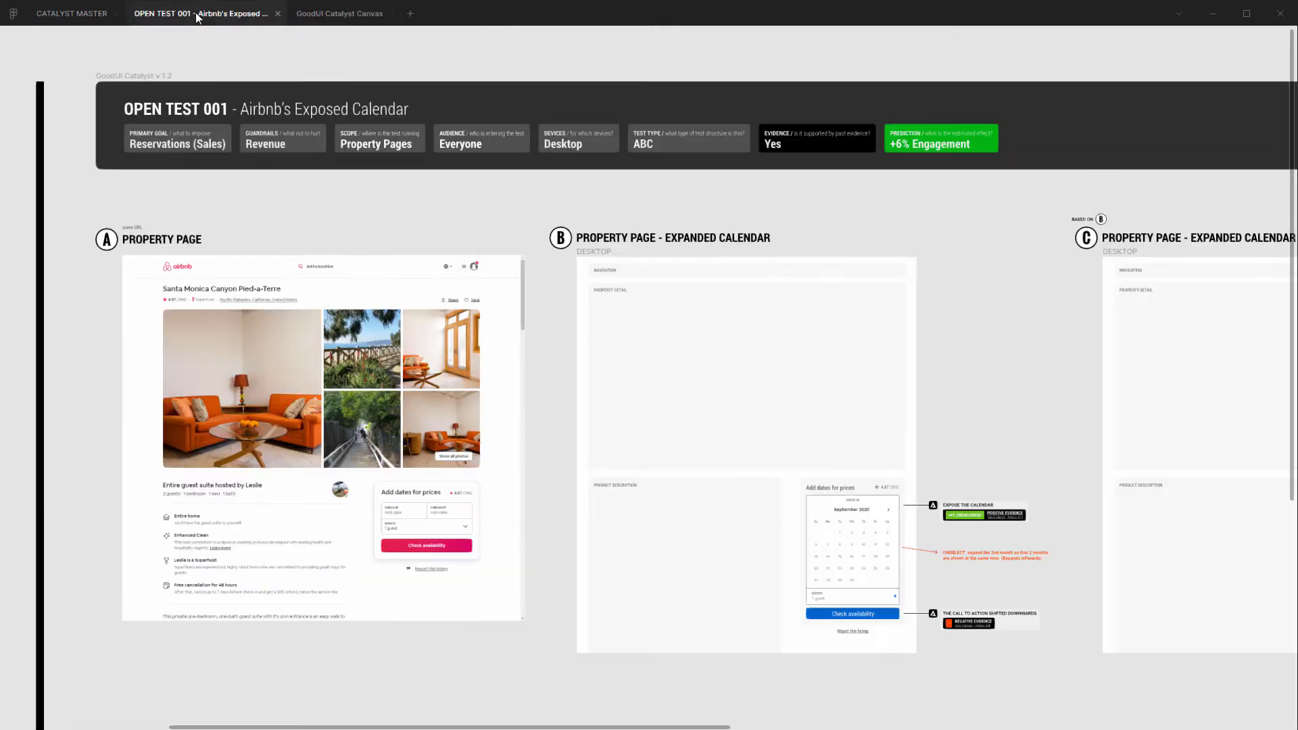
# Step: Examine the primary goal and guardrails in the test header, and the date booking card on property page A
pyautogui.scroll(5, 284, 246)
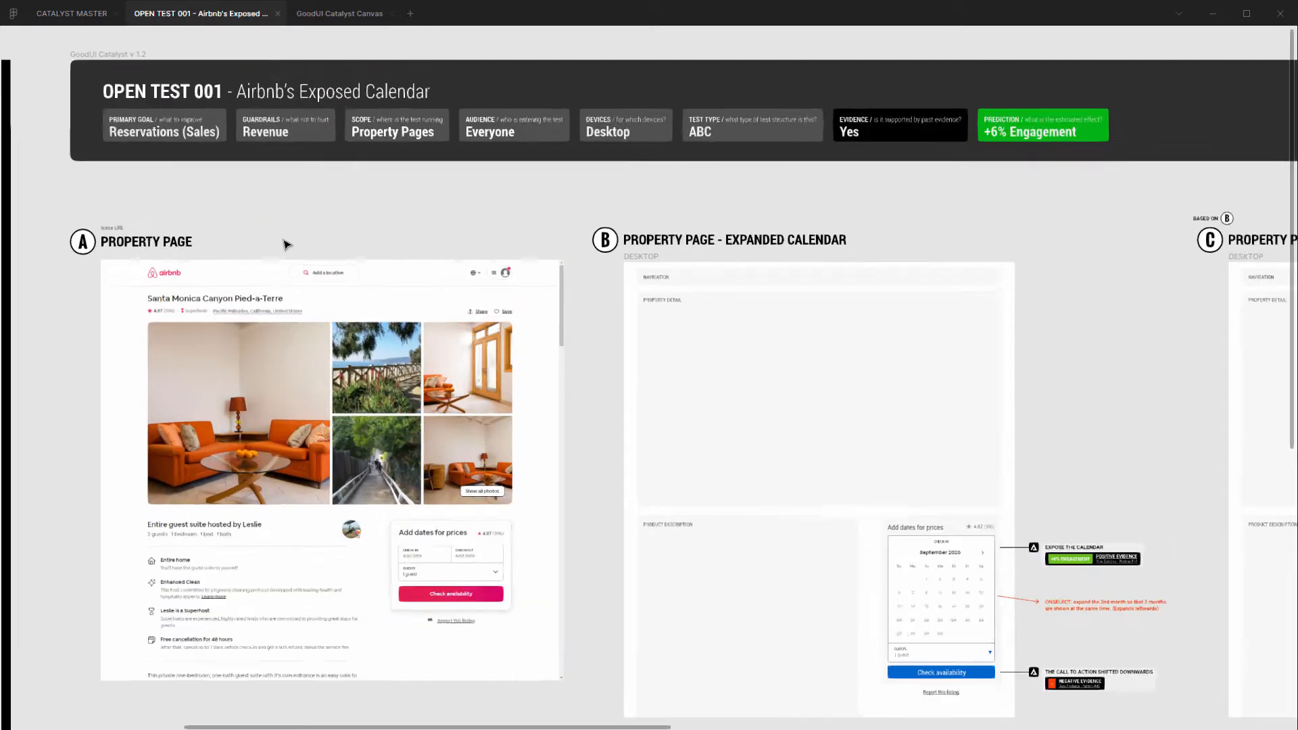
pyautogui.scroll(-2, 415, 276)
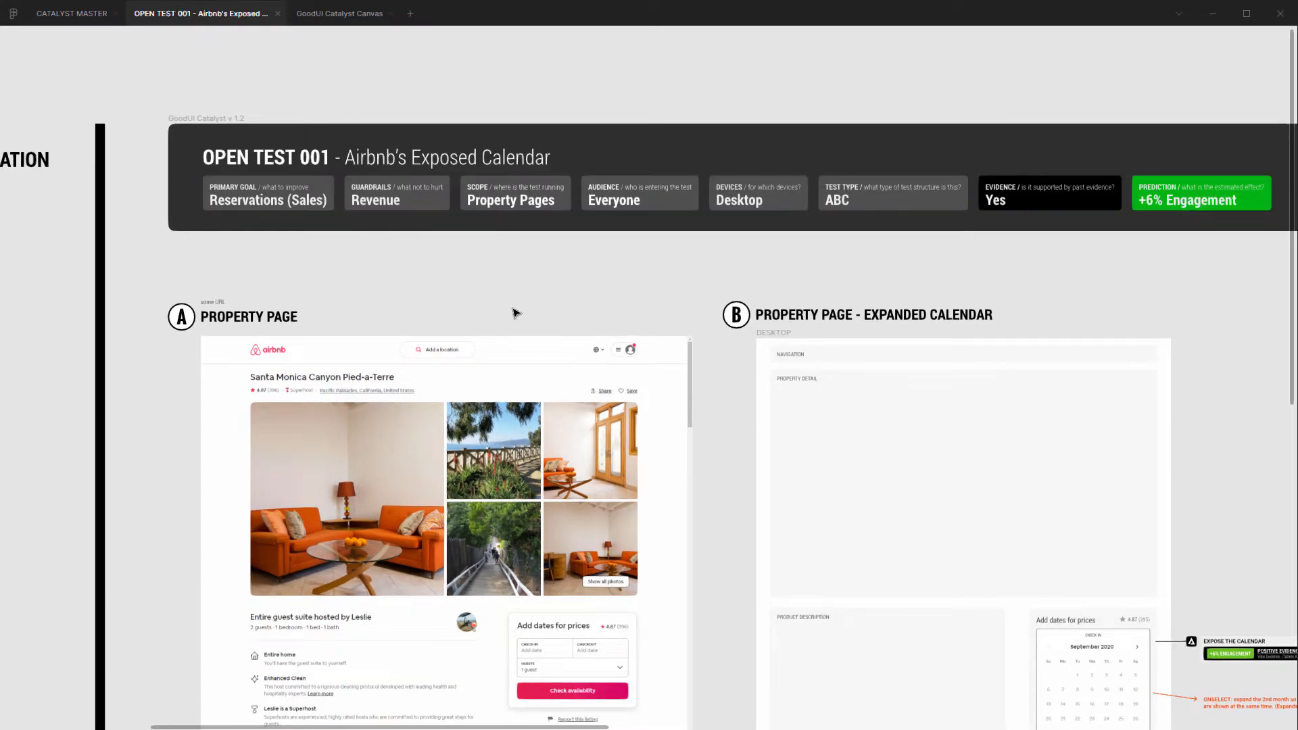
pyautogui.scroll(-2, 341, 222)
pyautogui.scroll(1, 340, 222)
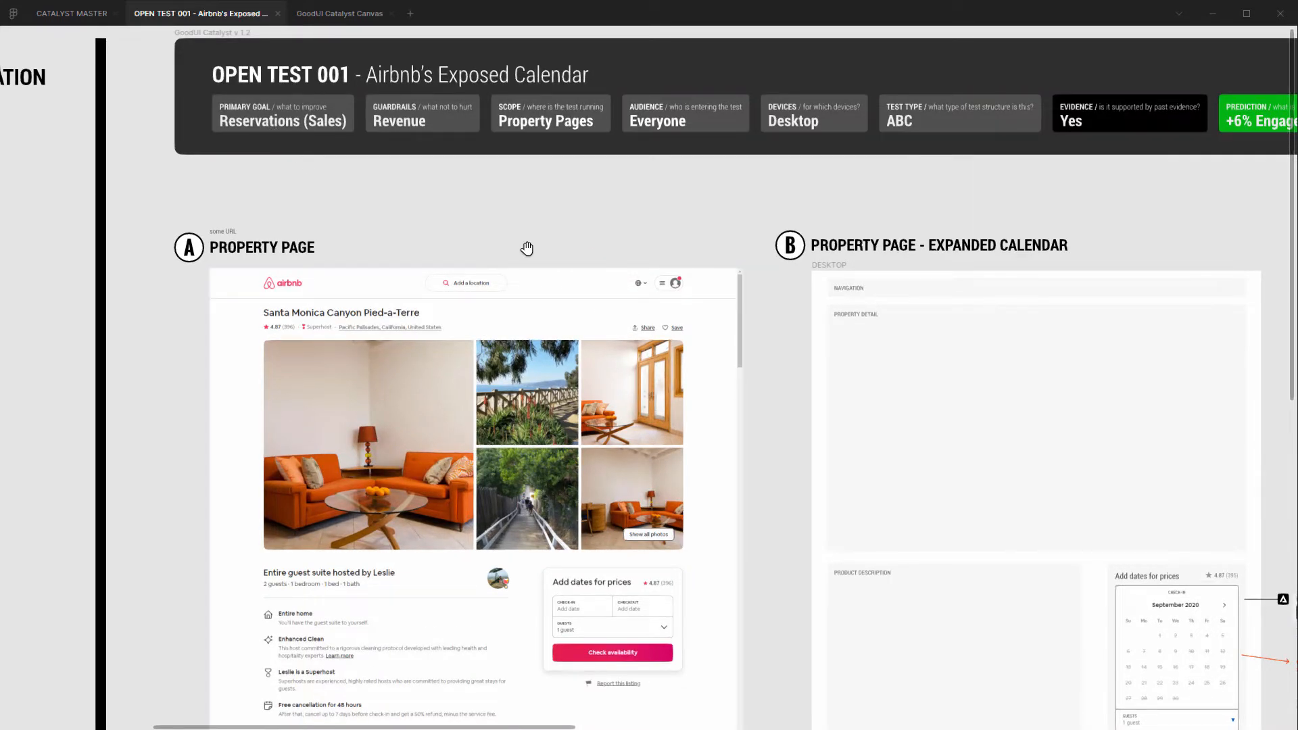
pyautogui.scroll(-1, 303, 130)
pyautogui.scroll(2, 302, 130)
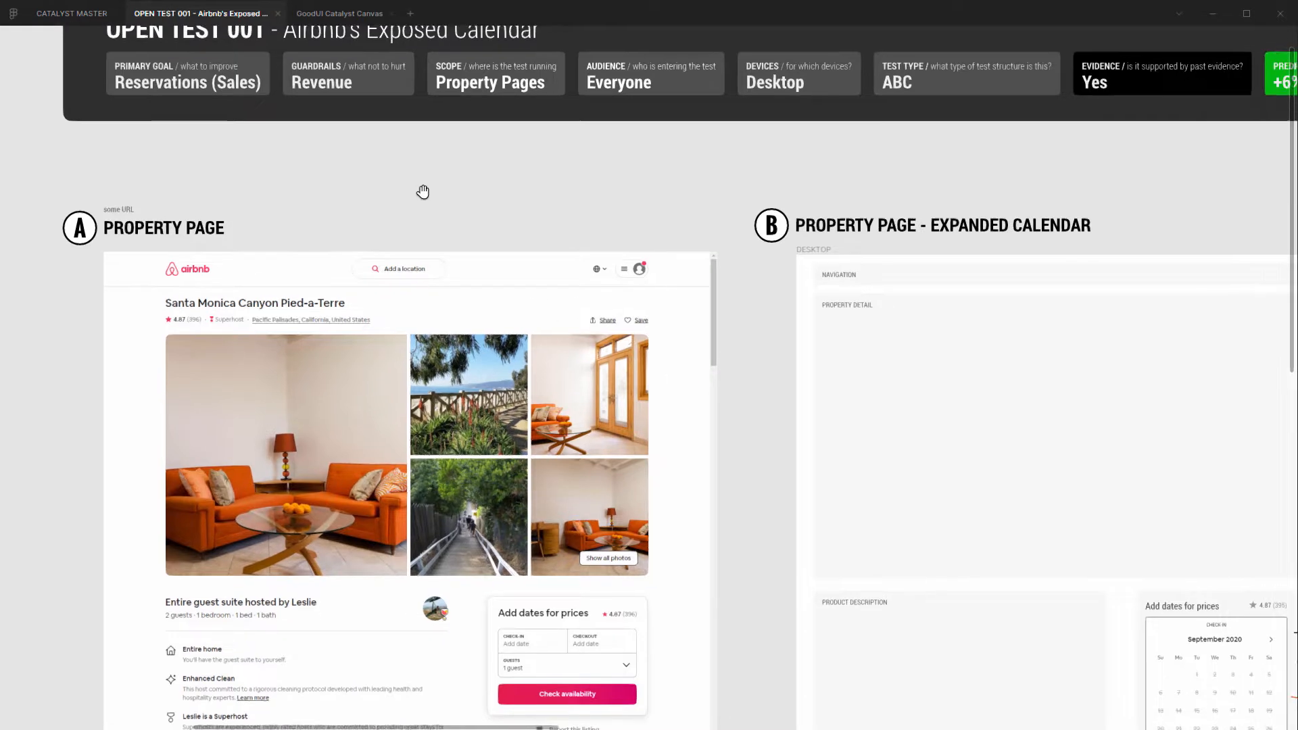
pyautogui.hscroll(2, 473, 189)
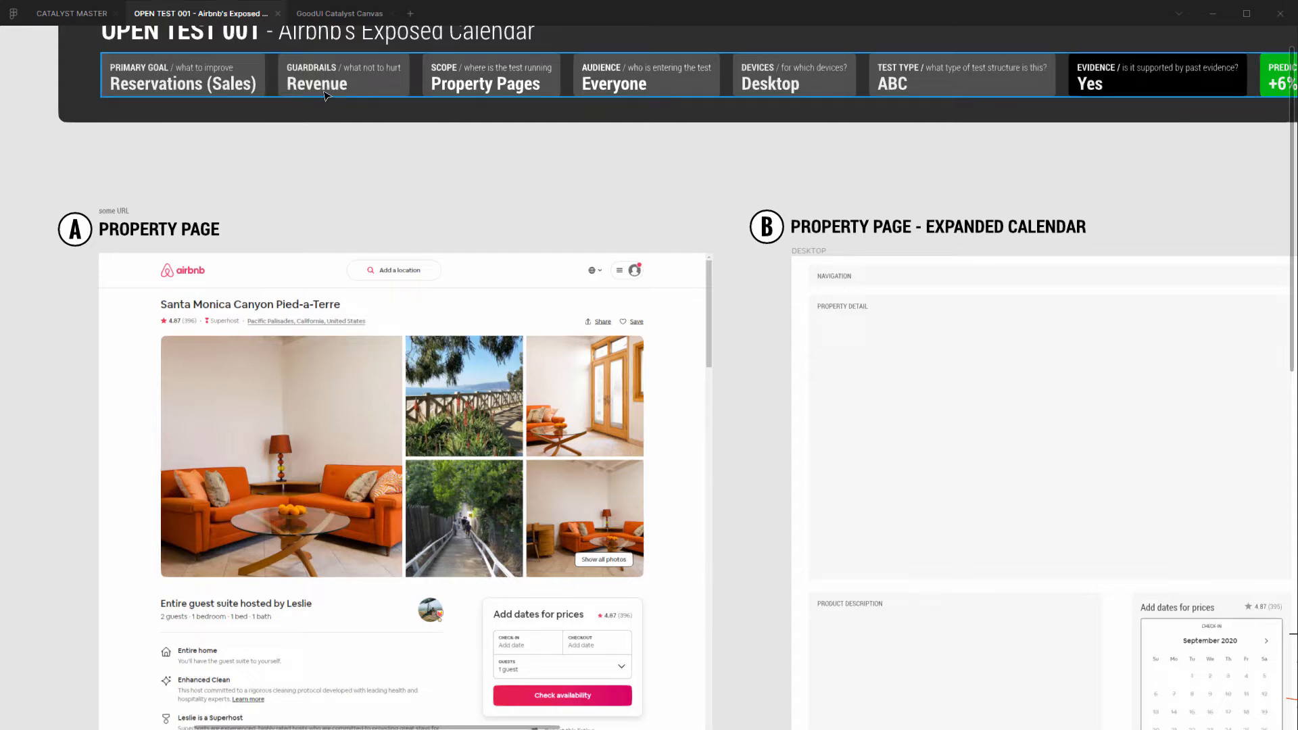
pyautogui.scroll(-2, 672, 440)
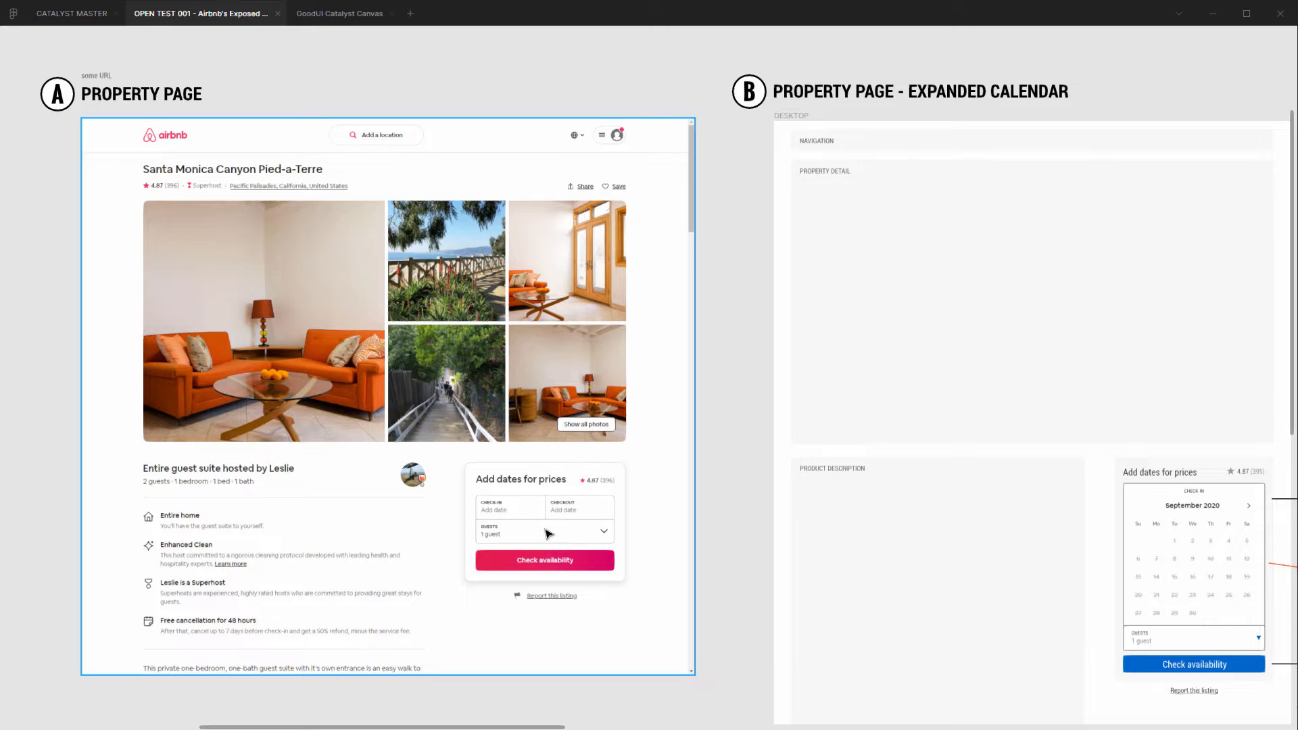
pyautogui.scroll(3, 520, 527)
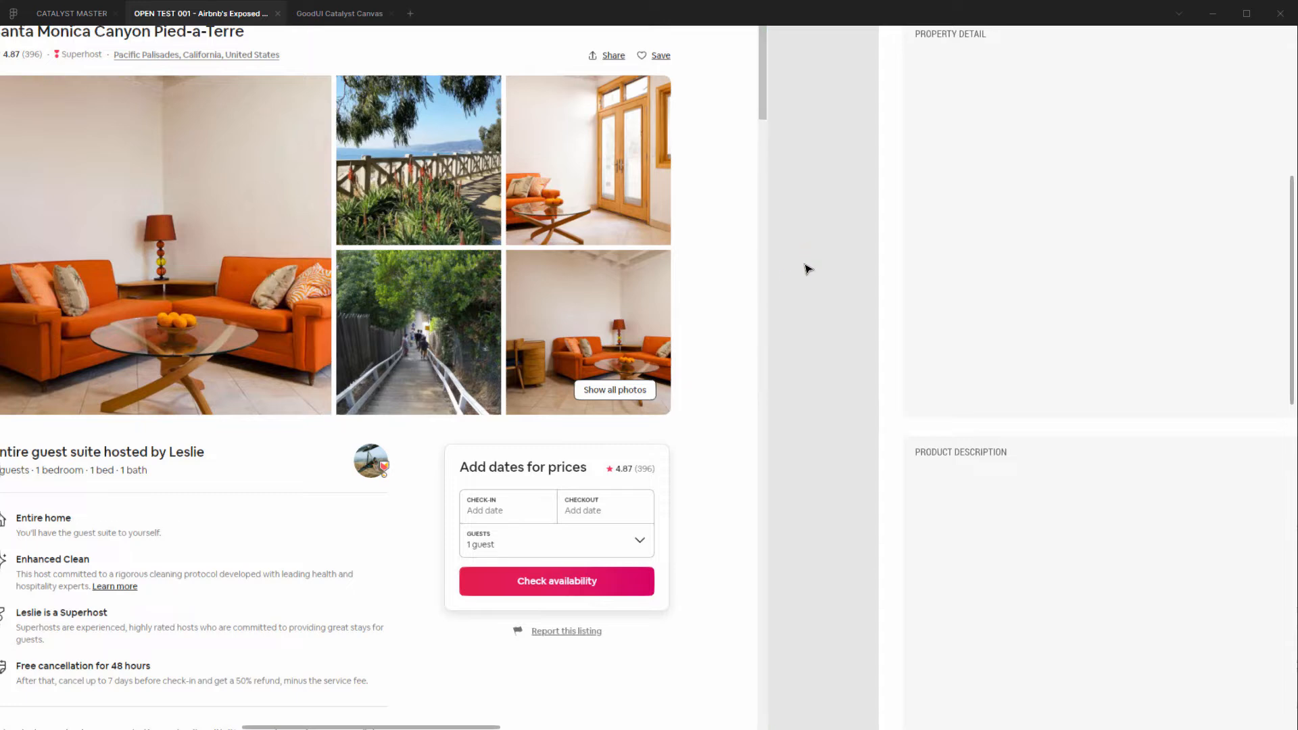
pyautogui.moveTo(809, 251); pyautogui.dragTo(798, 289)
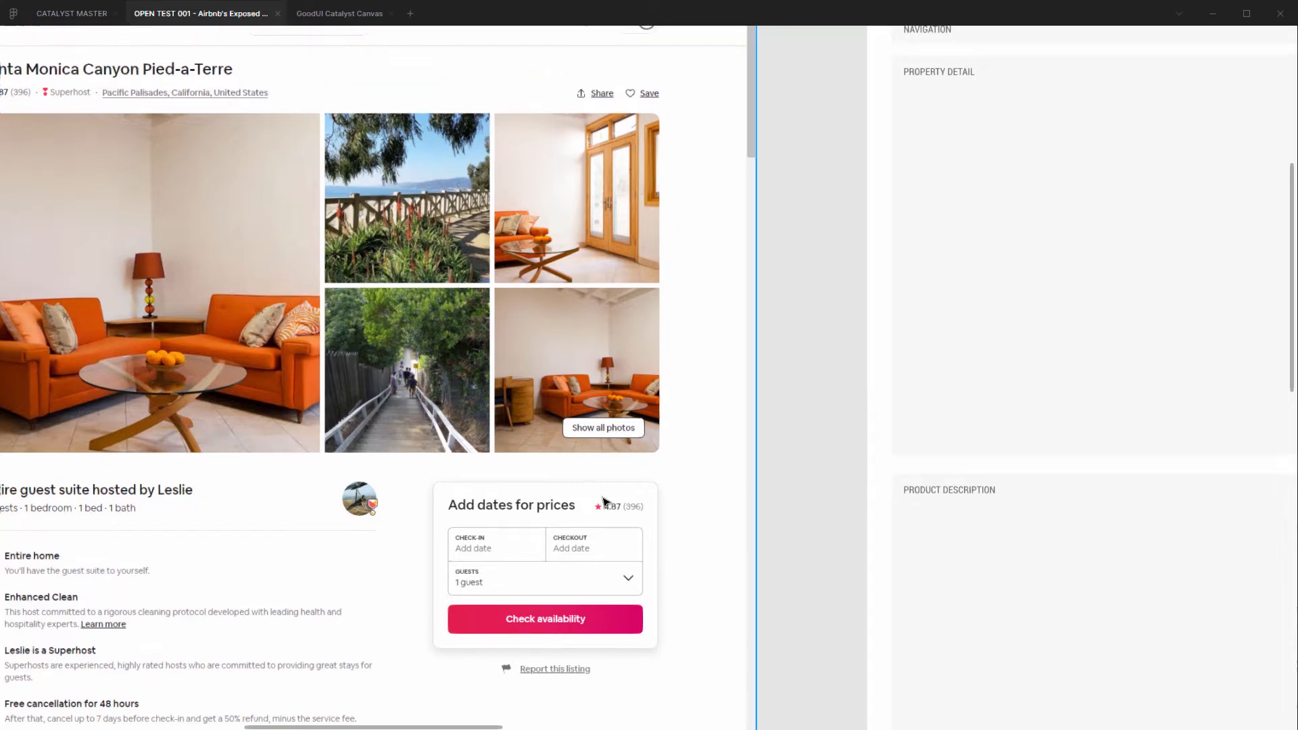
pyautogui.scroll(-3, 574, 521)
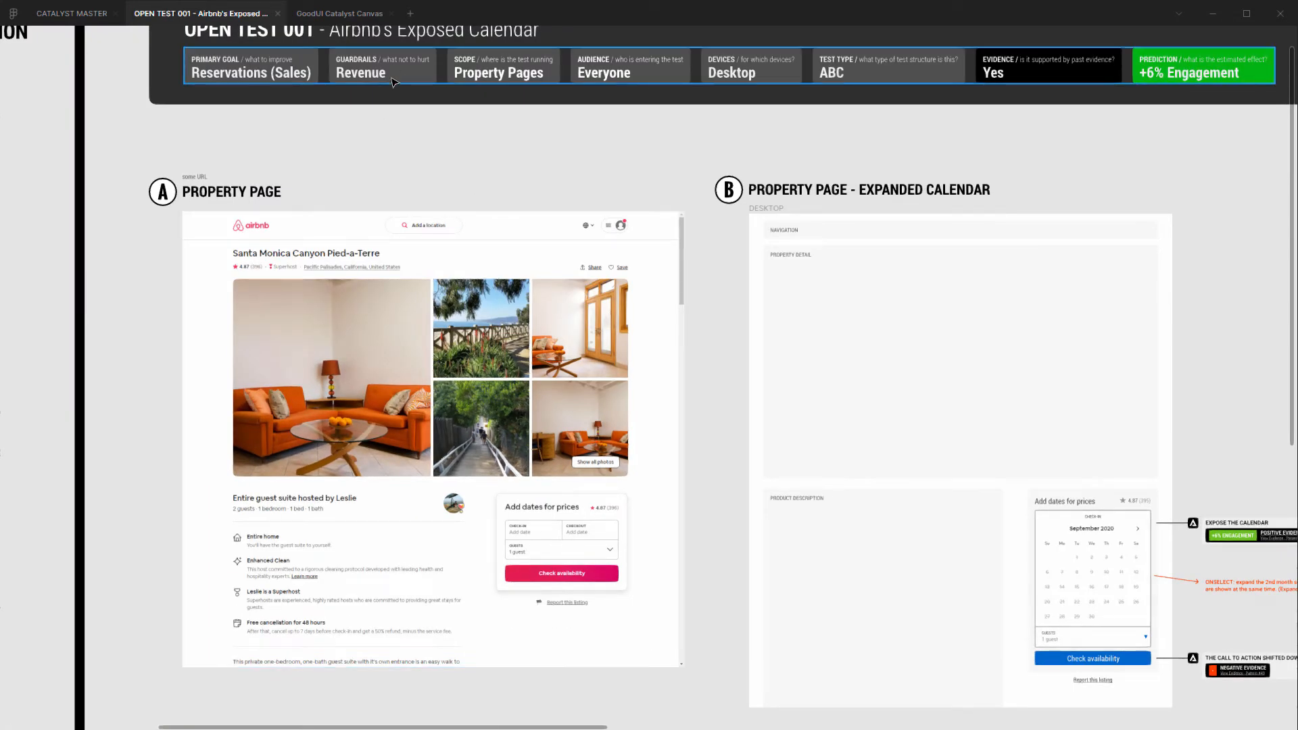
# Step: Examine the scope, audience and devices entries in the test header
pyautogui.hscroll(3, 497, 149)
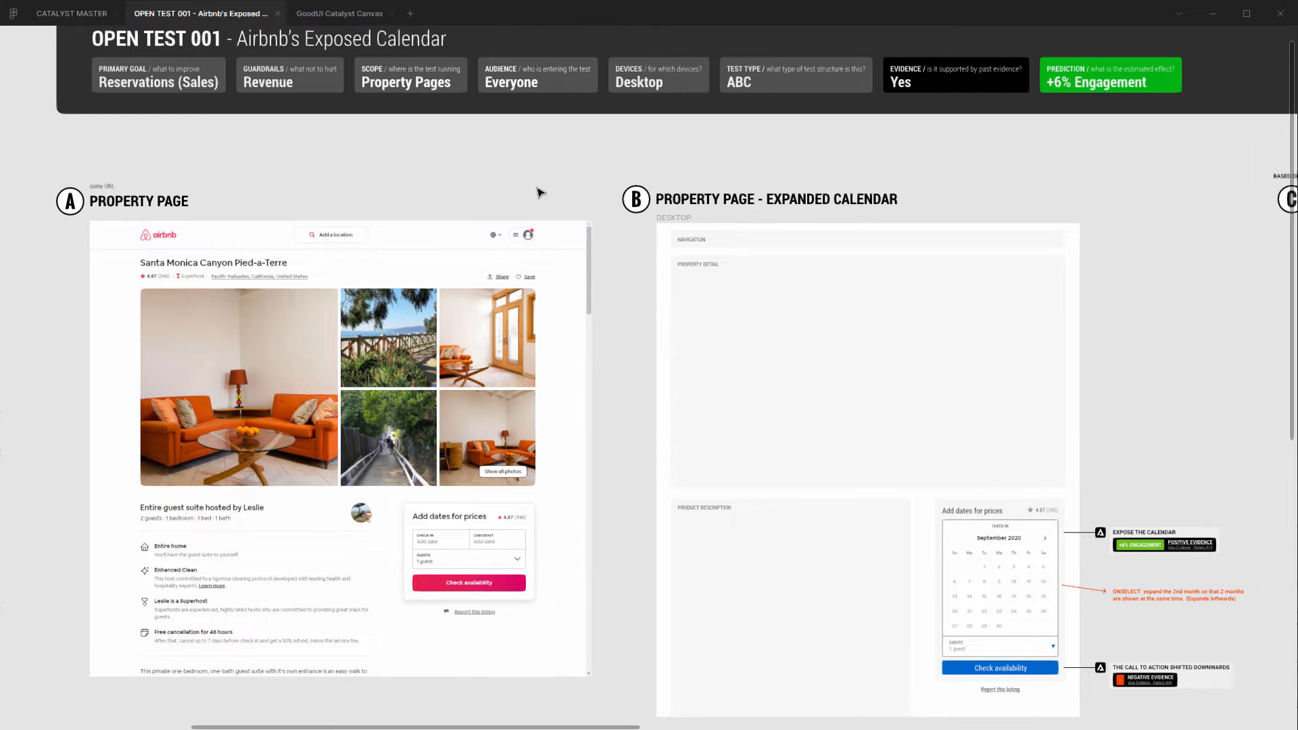
pyautogui.scroll(3, 440, 139)
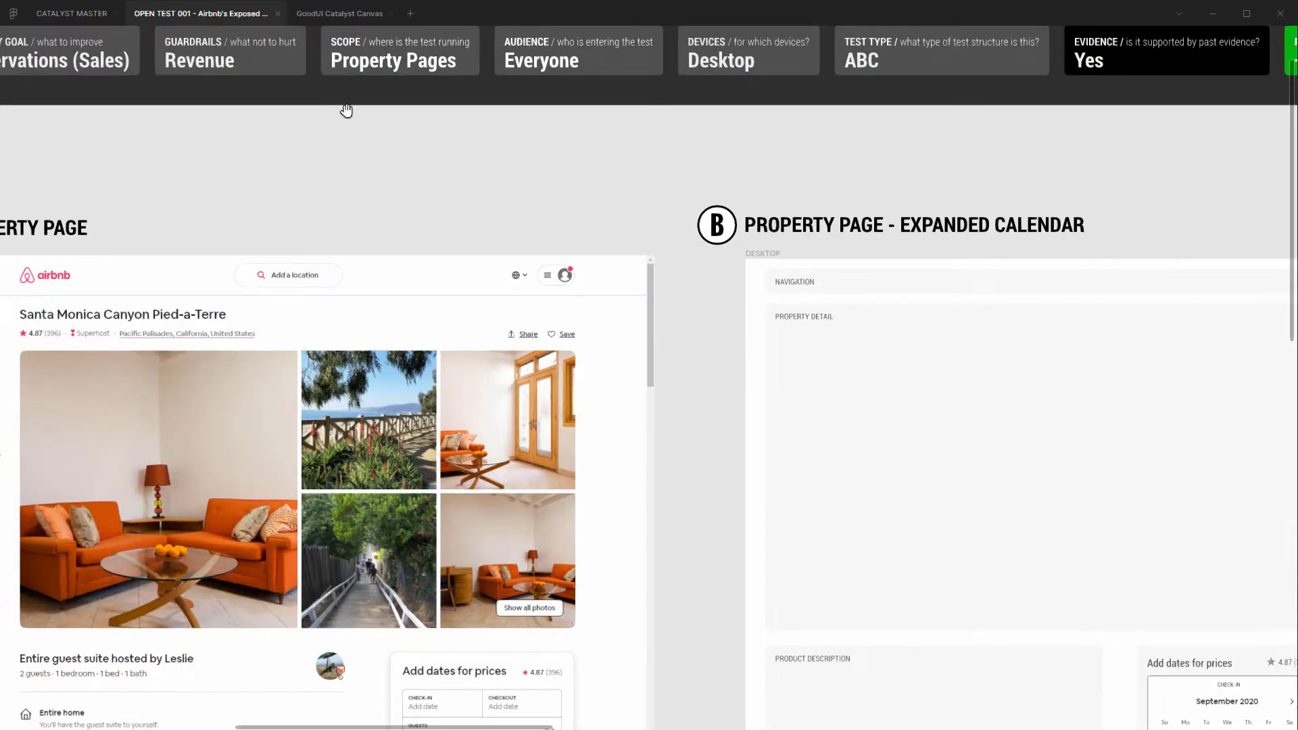
pyautogui.hscroll(-2, 348, 110)
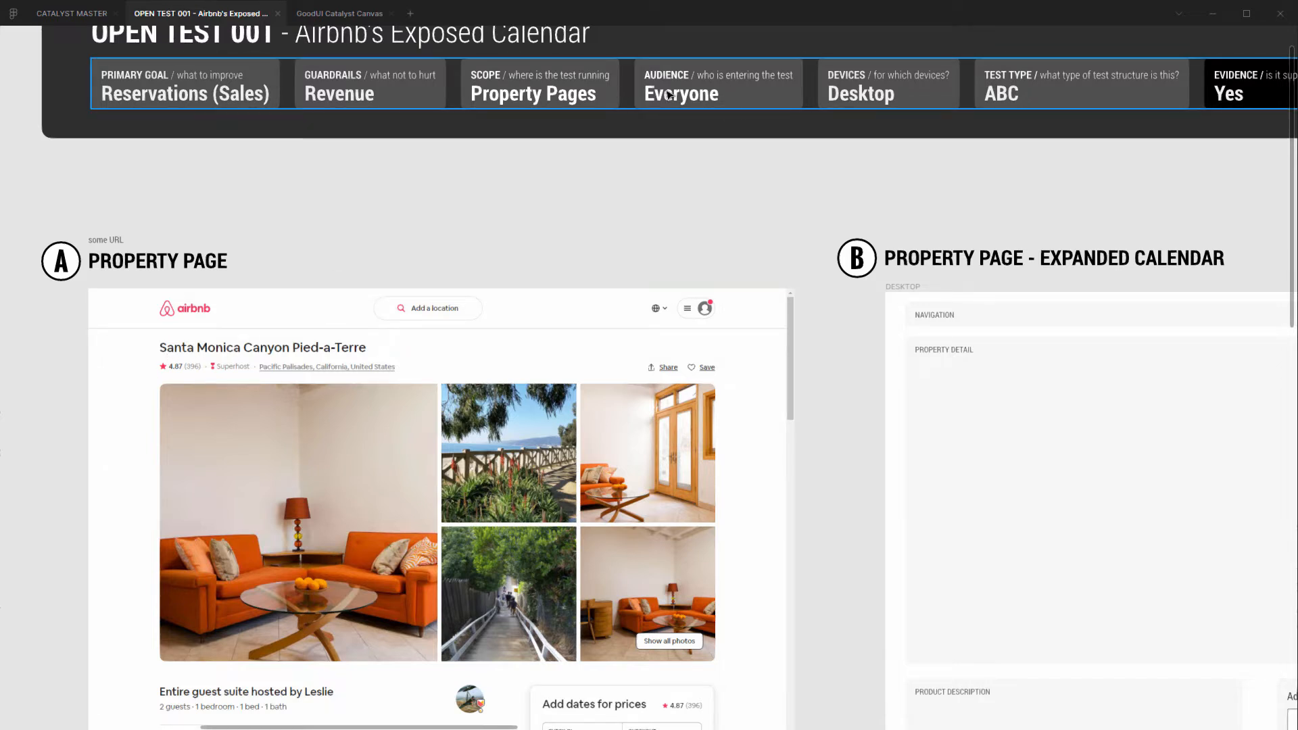
pyautogui.hscroll(3, 679, 83)
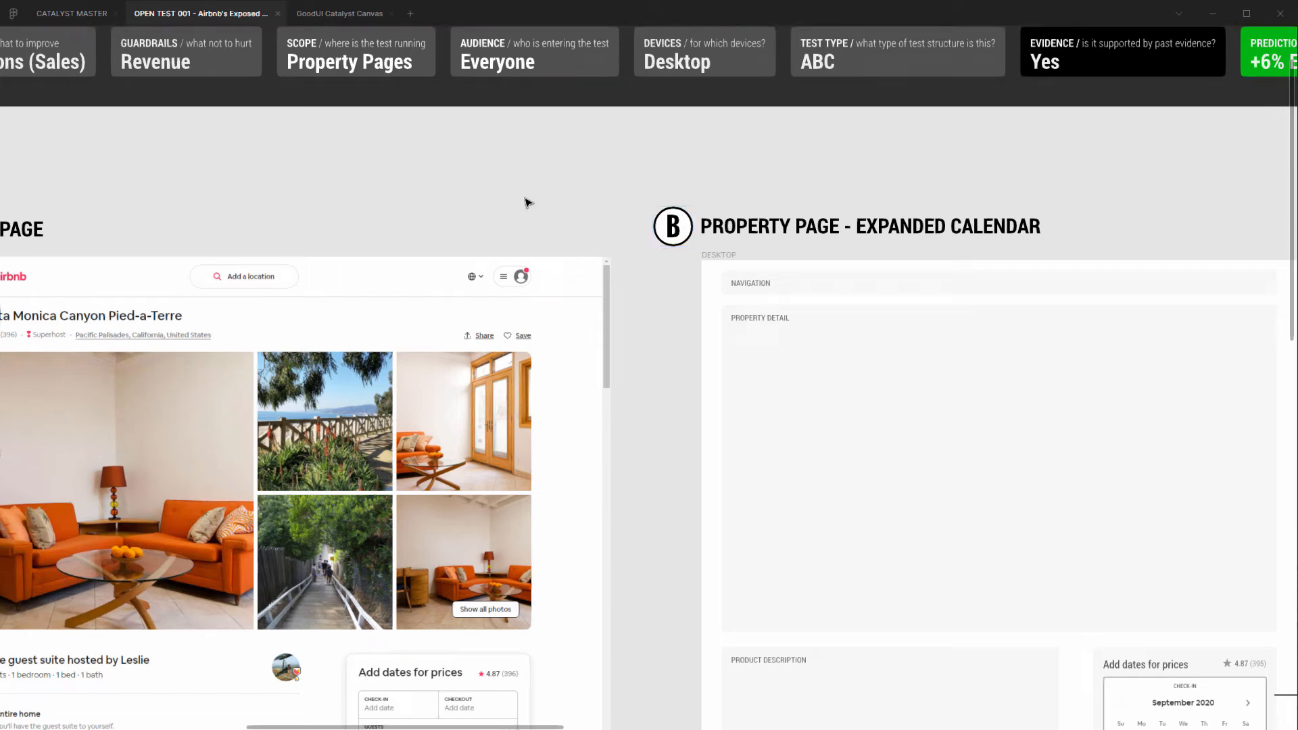
pyautogui.scroll(-1, 530, 189)
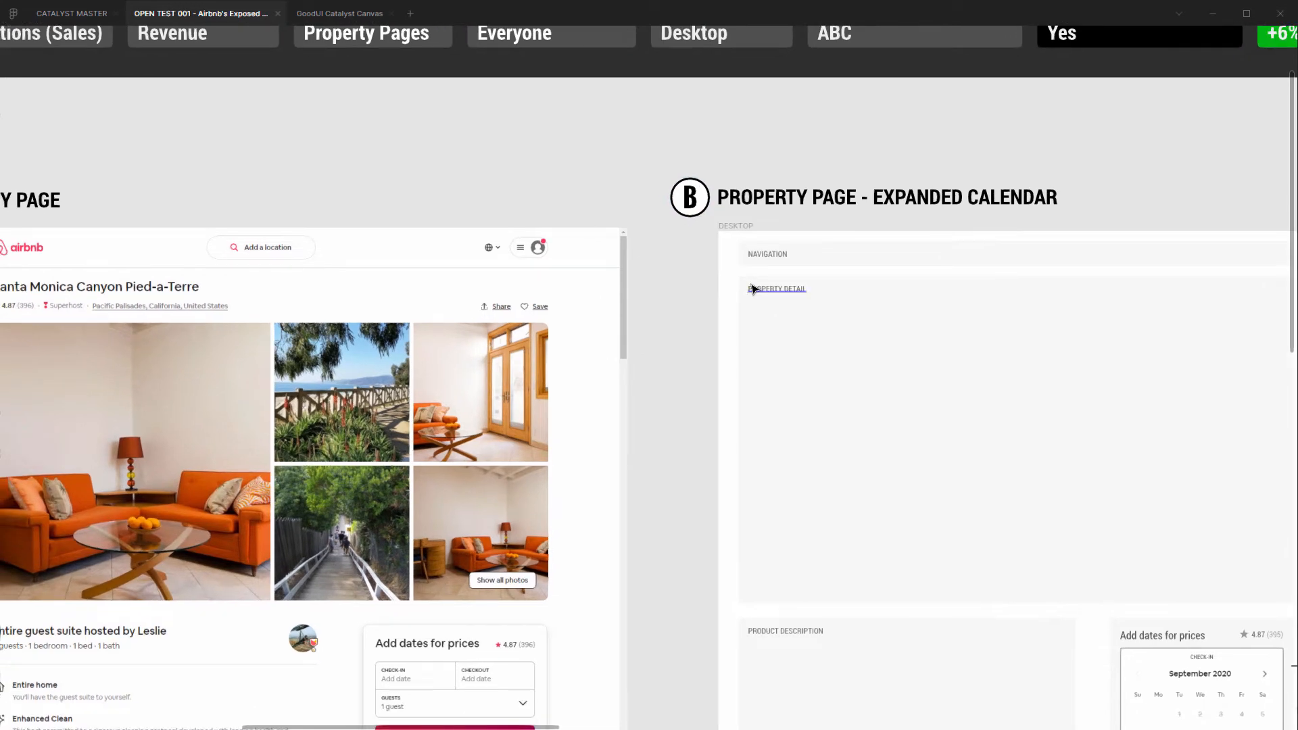
pyautogui.scroll(-2, 750, 289)
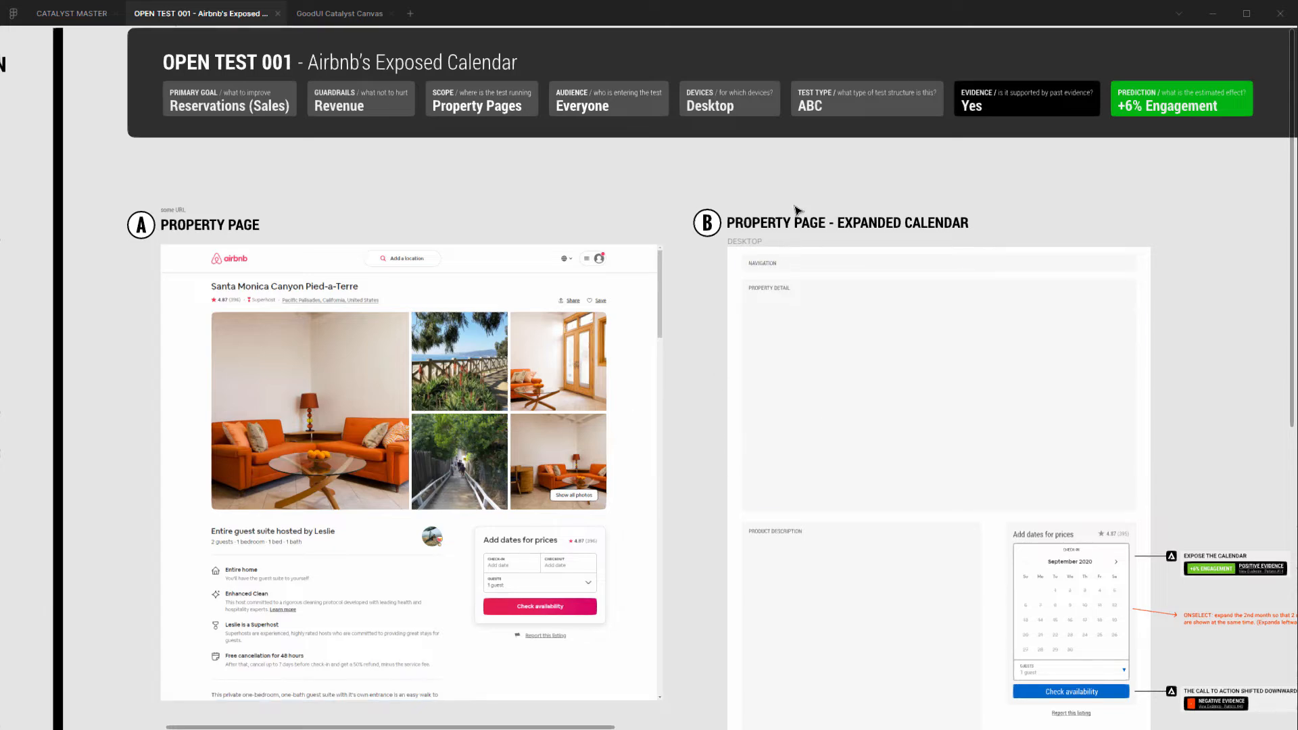
# Step: Change the test type in the test header to ABCD
pyautogui.hscroll(3, 721, 207)
pyautogui.scroll(1, 720, 208)
pyautogui.scroll(2, 719, 208)
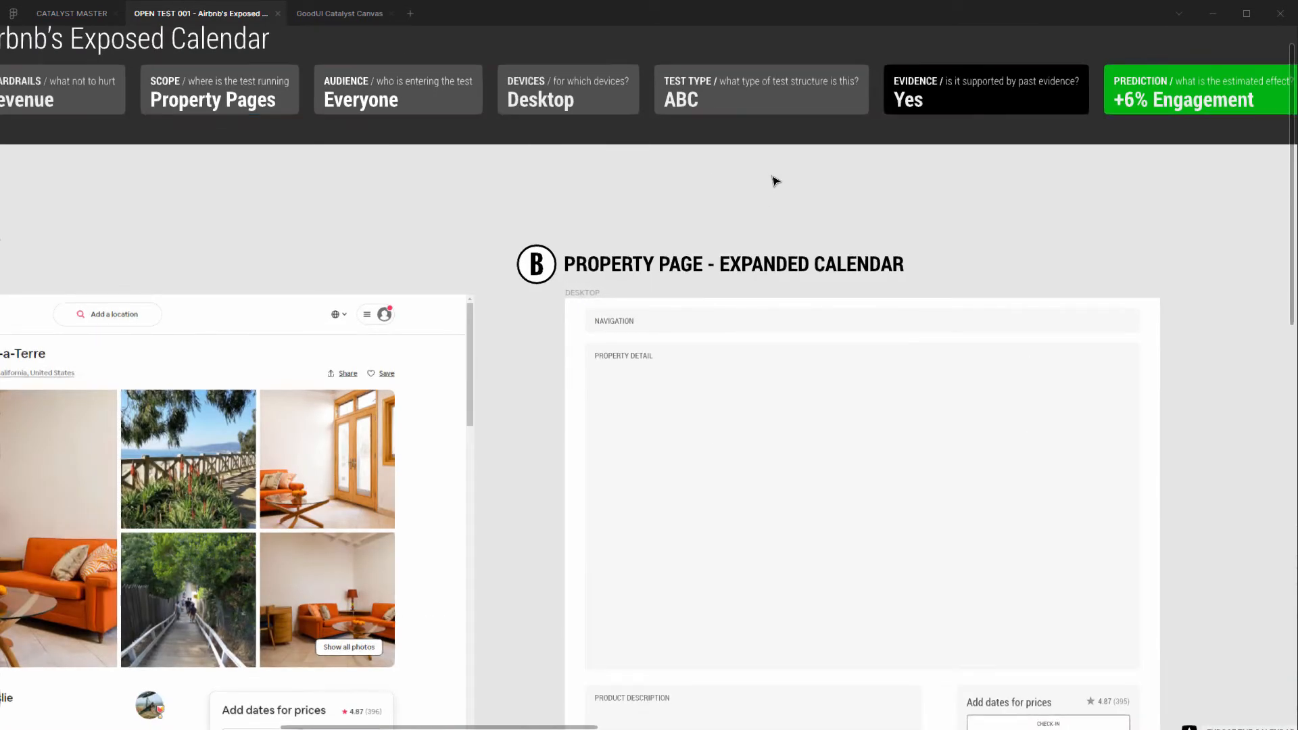
pyautogui.click(679, 103)
pyautogui.doubleClick(678, 104)
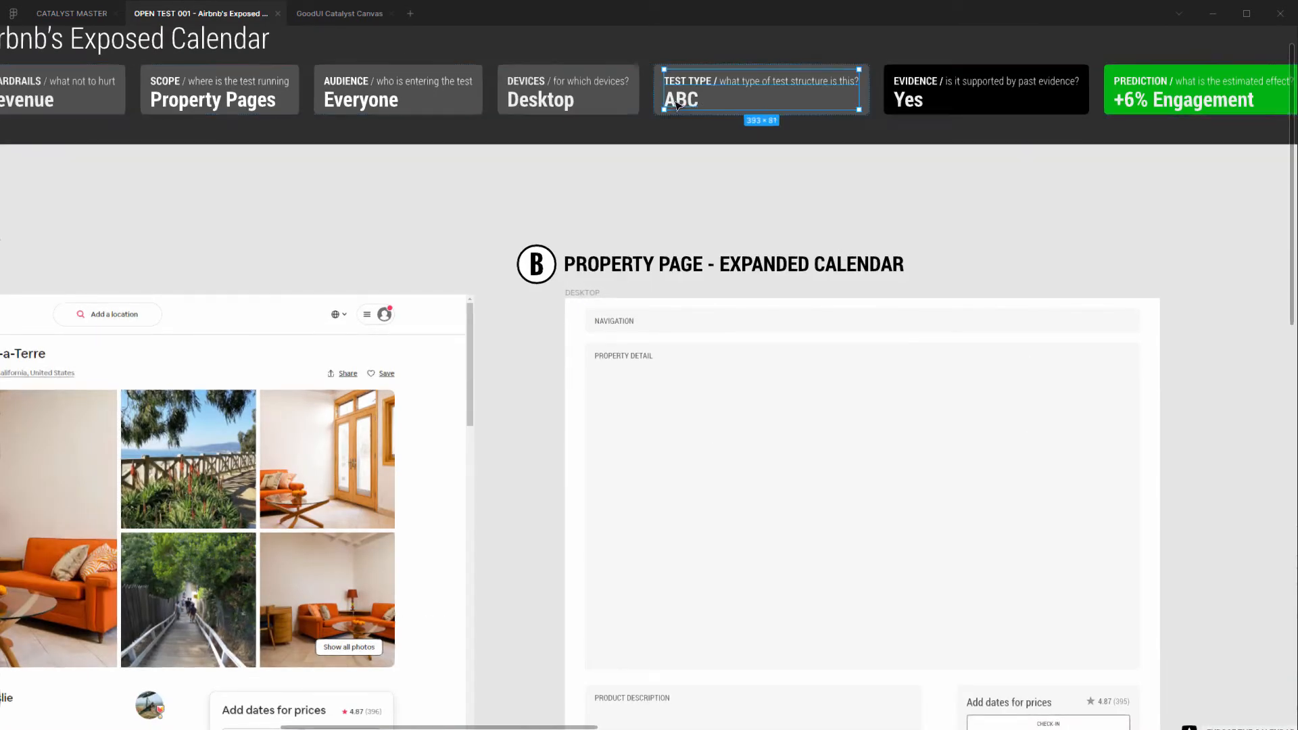
pyautogui.doubleClick(678, 104)
pyautogui.press('Right')
pyautogui.write('D')
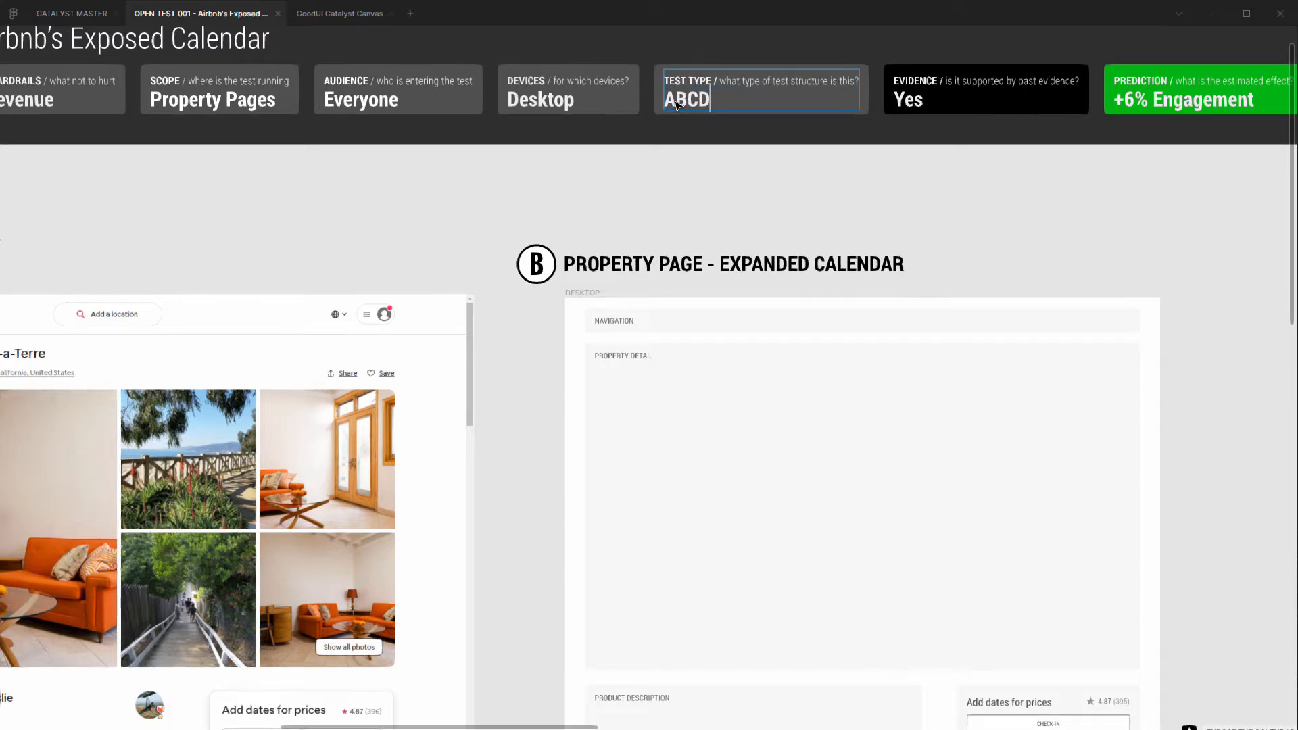
pyautogui.click(679, 197)
pyautogui.click(679, 196)
# Step: Examine the evidence and prediction entries in the test header
pyautogui.hscroll(4, 903, 157)
pyautogui.scroll(-1, 903, 156)
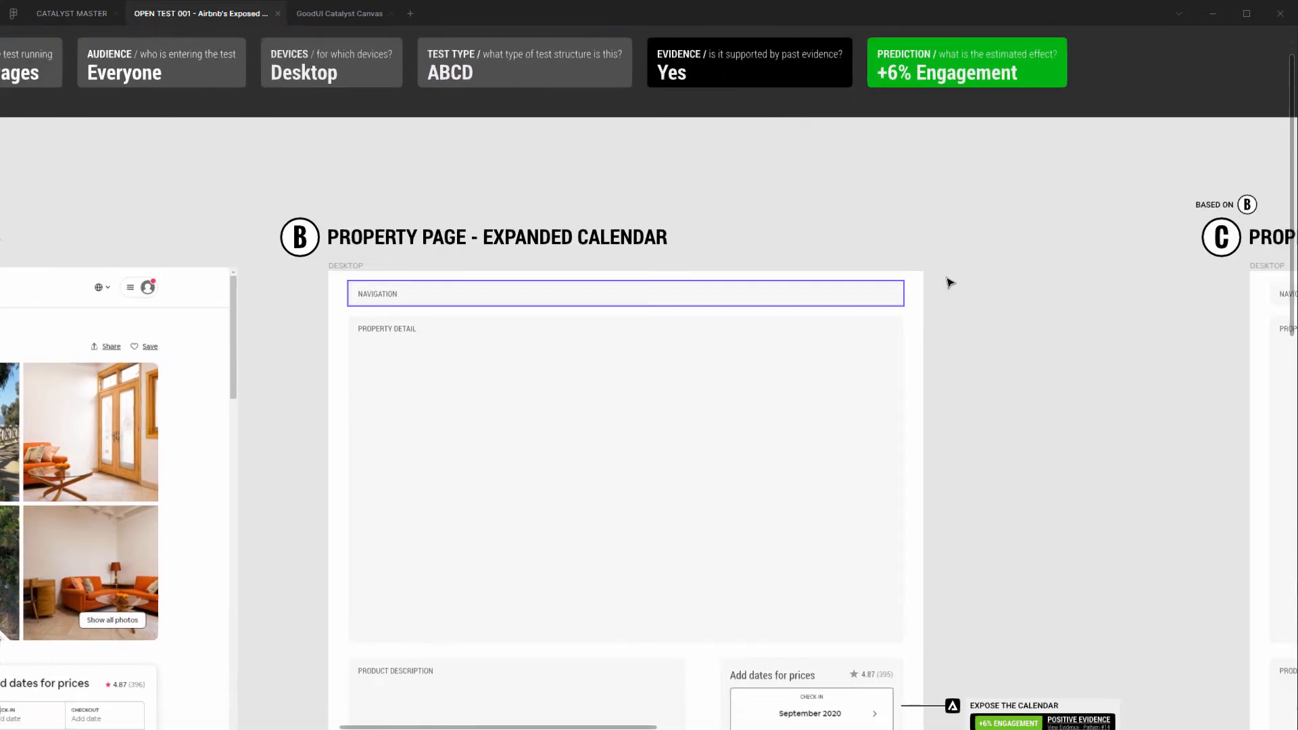
pyautogui.hscroll(3, 1064, 464)
pyautogui.scroll(-1, 1064, 464)
pyautogui.scroll(2, 858, 440)
pyautogui.hscroll(1, 859, 439)
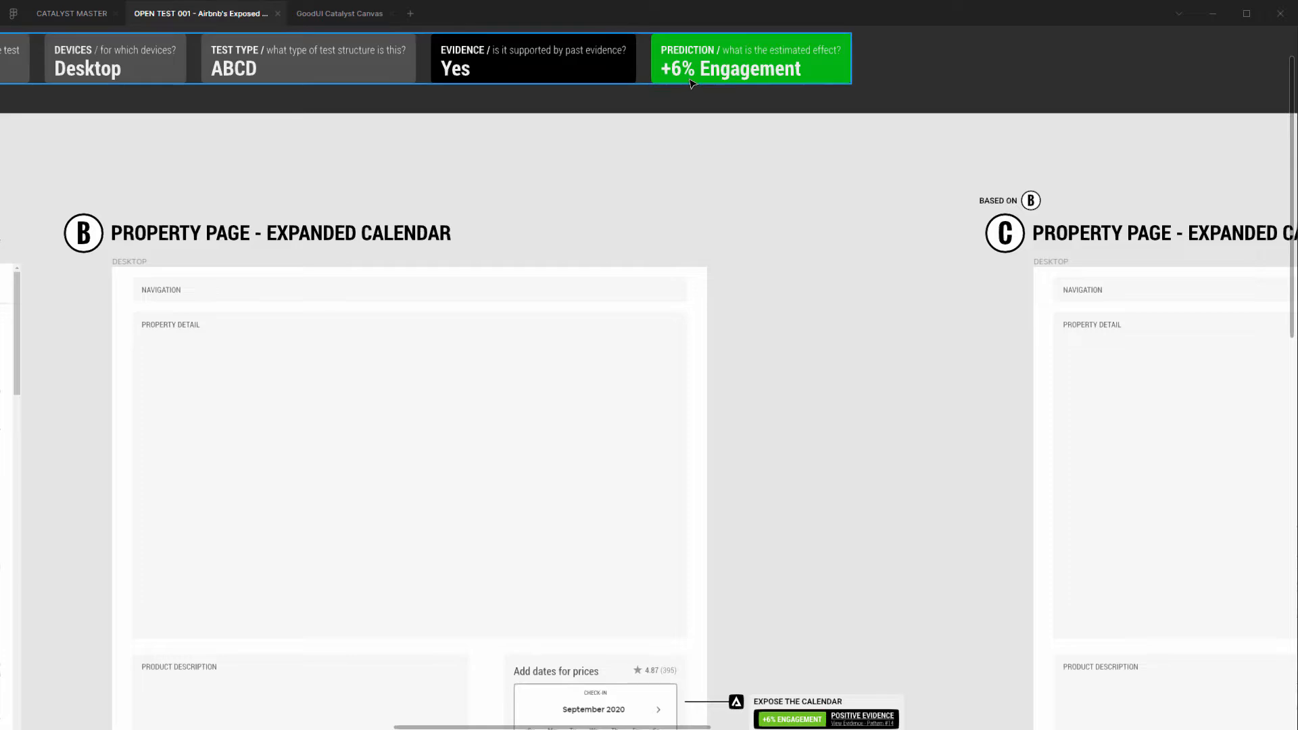
# Step: Examine variation C's calendar annotations, its evidence tags and the label showing which variation it is based on
pyautogui.hscroll(3, 742, 449)
pyautogui.scroll(-1, 742, 449)
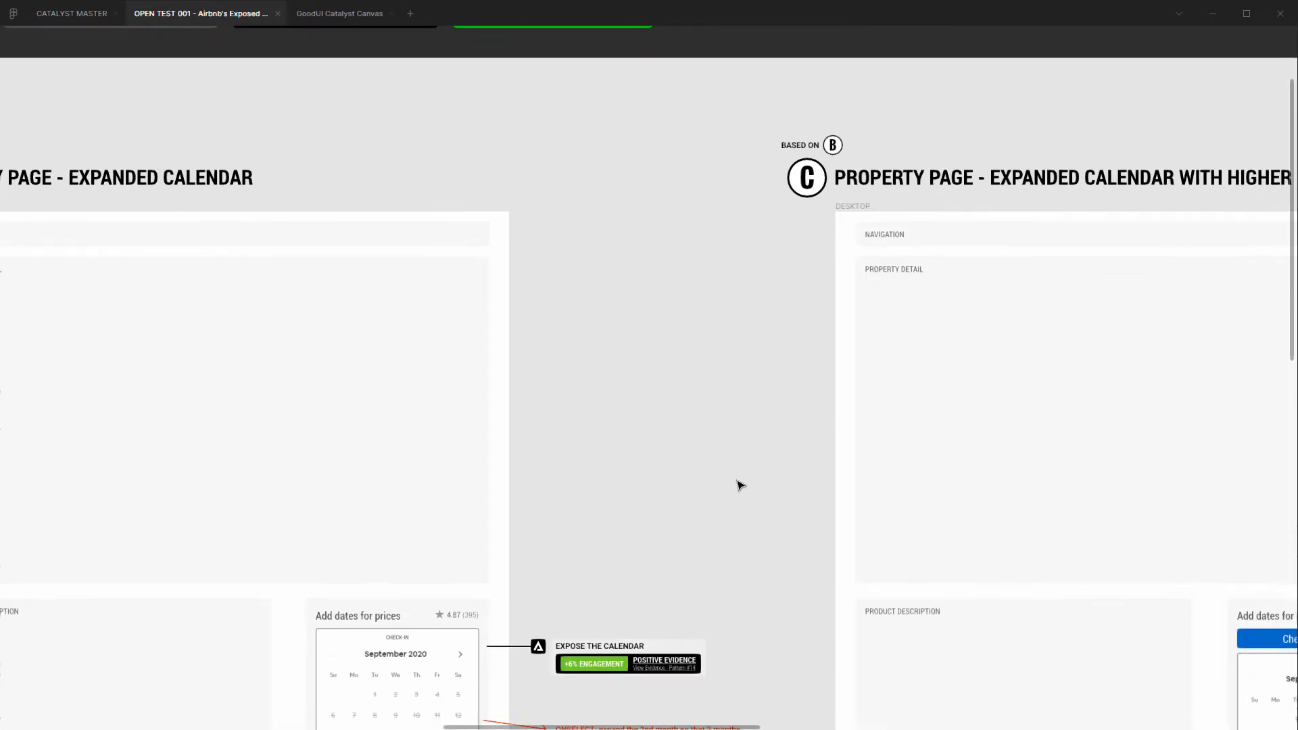
pyautogui.scroll(-3, 907, 541)
pyautogui.hscroll(4, 905, 486)
pyautogui.scroll(-1, 904, 487)
pyautogui.scroll(5, 905, 487)
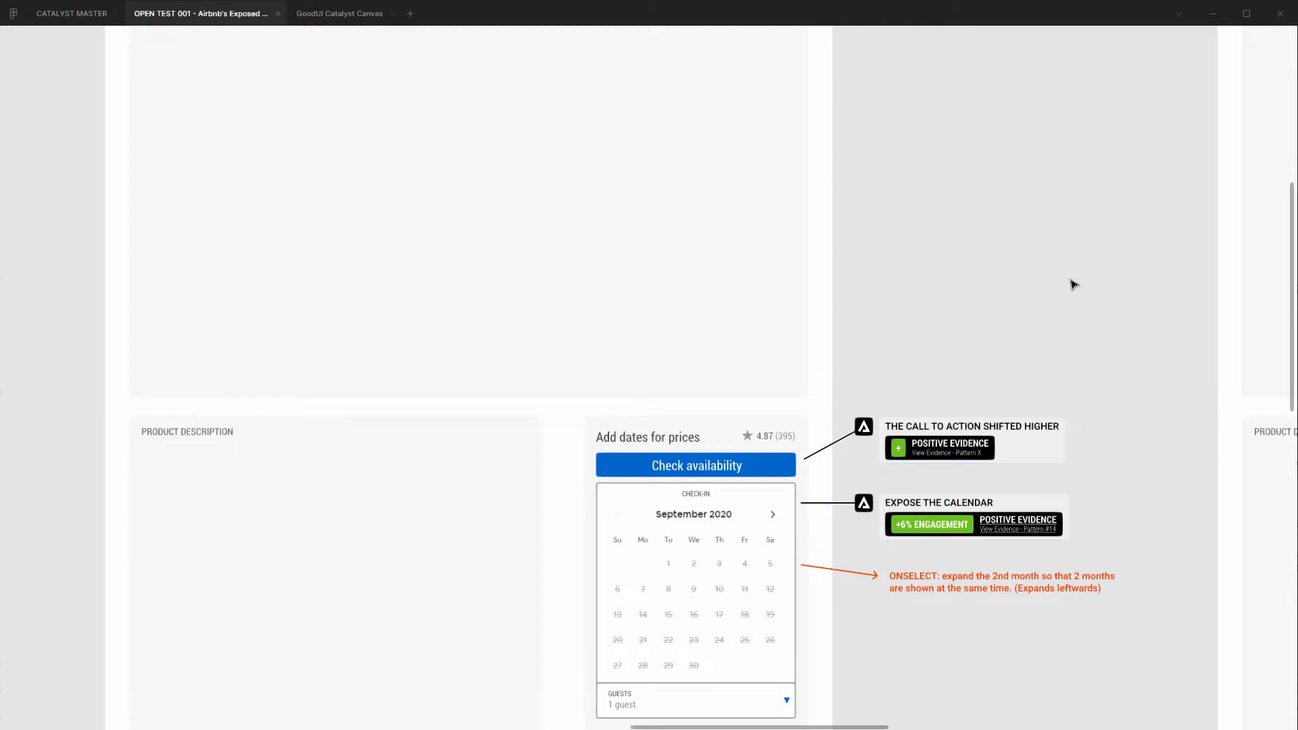
pyautogui.moveTo(244, 82); pyautogui.dragTo(727, 478)
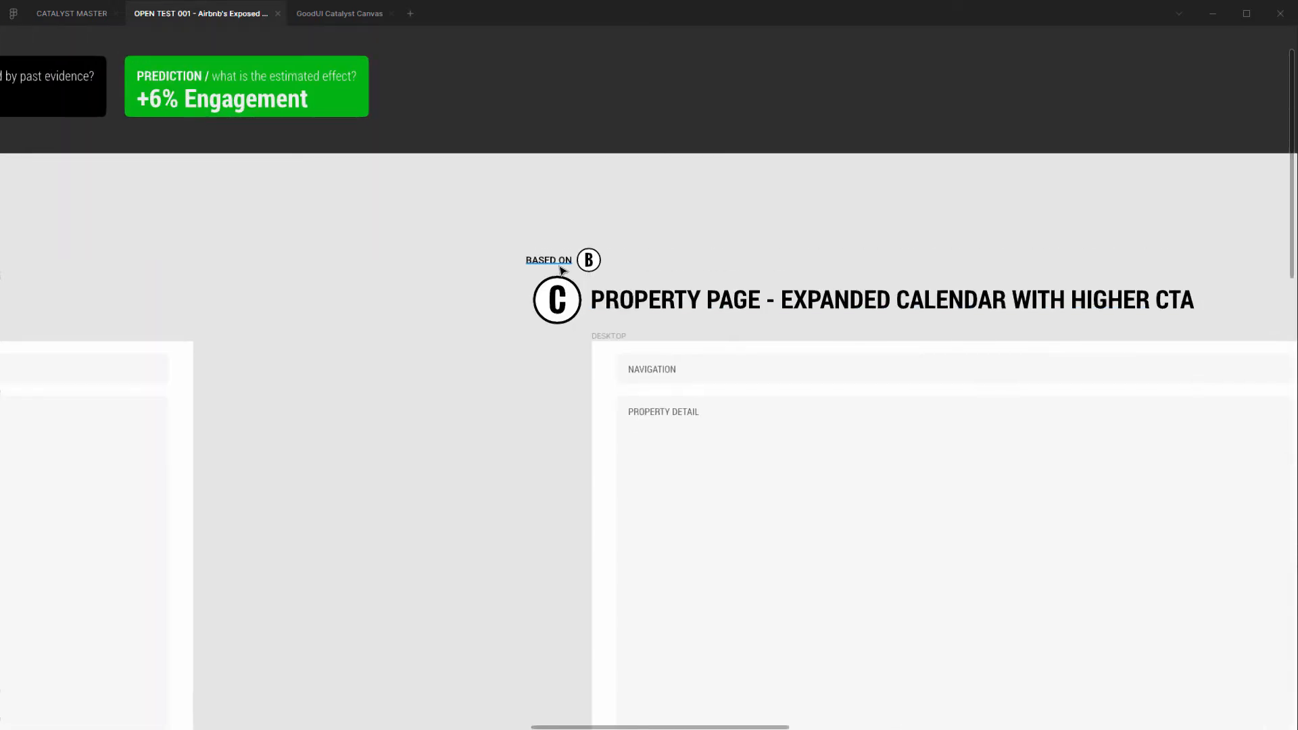
pyautogui.scroll(-3, 560, 272)
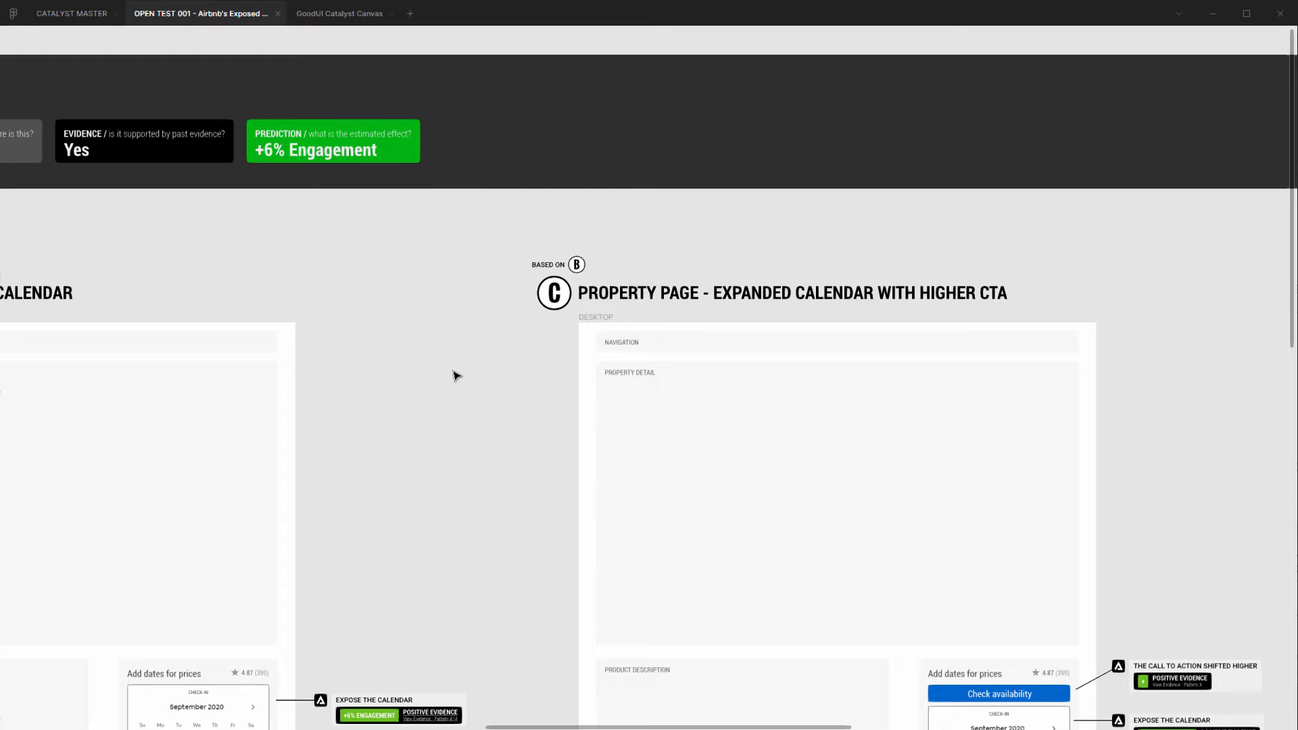
# Step: Look over variations B, C and D side by side, as far as the exploration section
pyautogui.moveTo(423, 489); pyautogui.dragTo(447, 331)
pyautogui.scroll(-1, 447, 332)
pyautogui.scroll(-3, 478, 324)
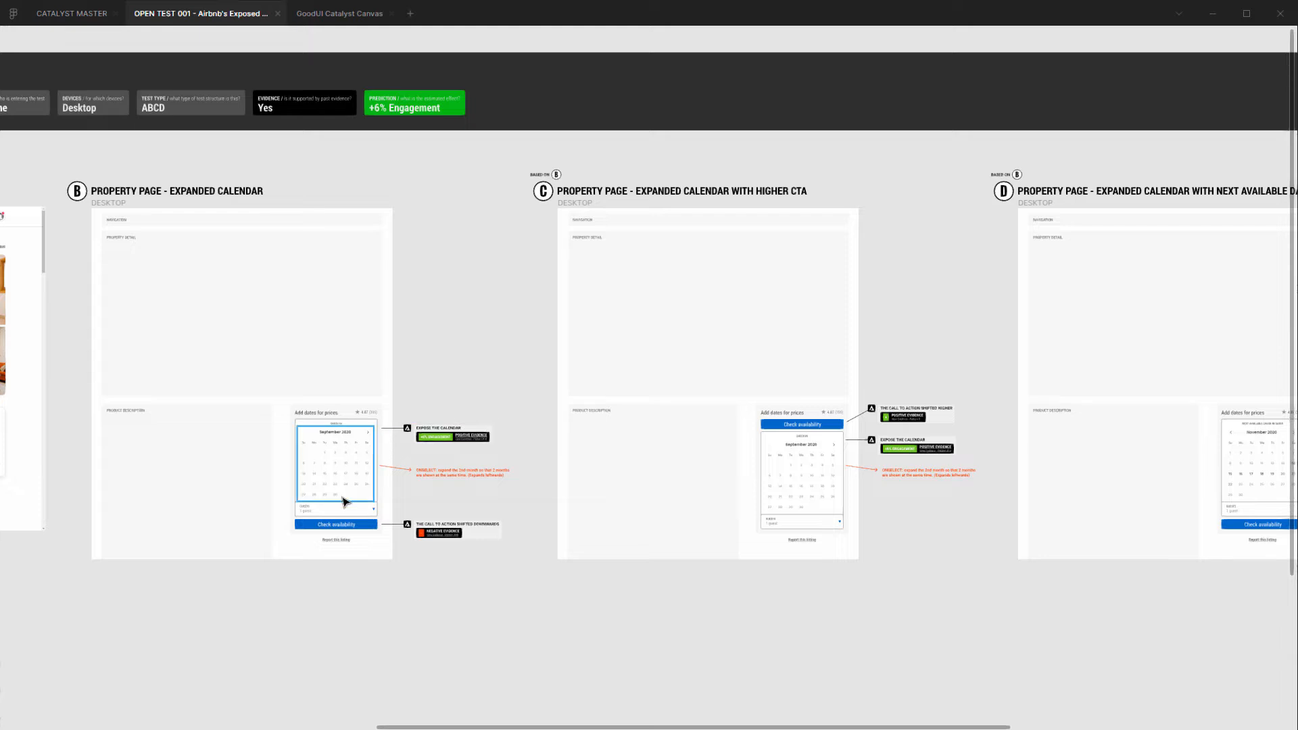
pyautogui.hscroll(5, 586, 380)
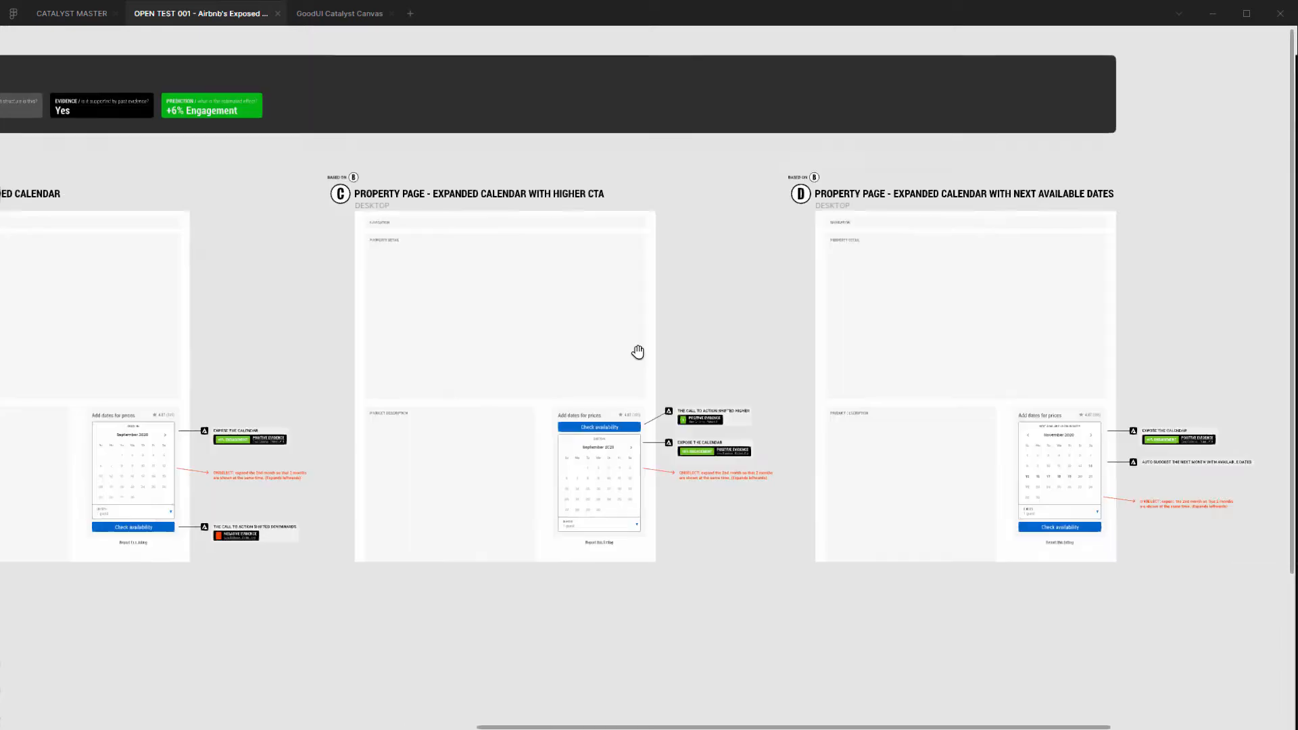
pyautogui.scroll(-2, 597, 324)
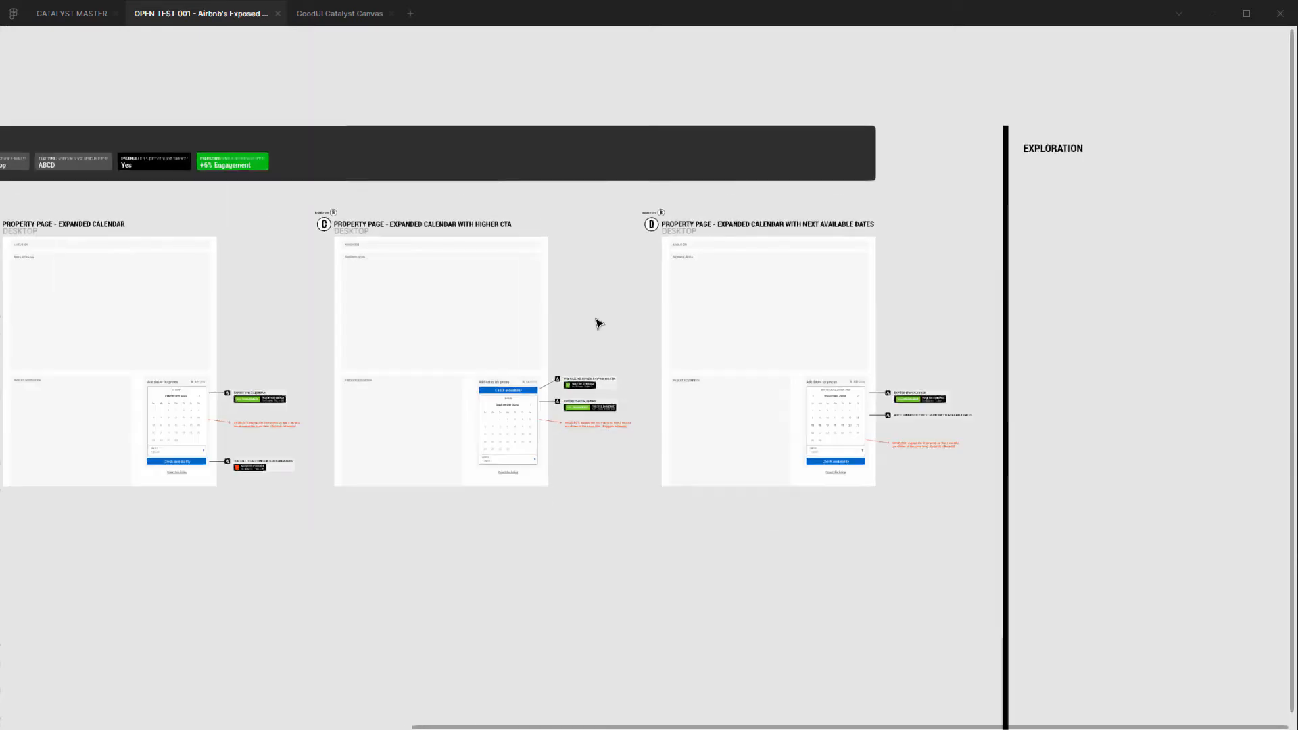
# Step: Examine control A, the existing Airbnb property page with its date and guest booking box
pyautogui.moveTo(378, 298); pyautogui.dragTo(885, 318)
pyautogui.scroll(3, 439, 349)
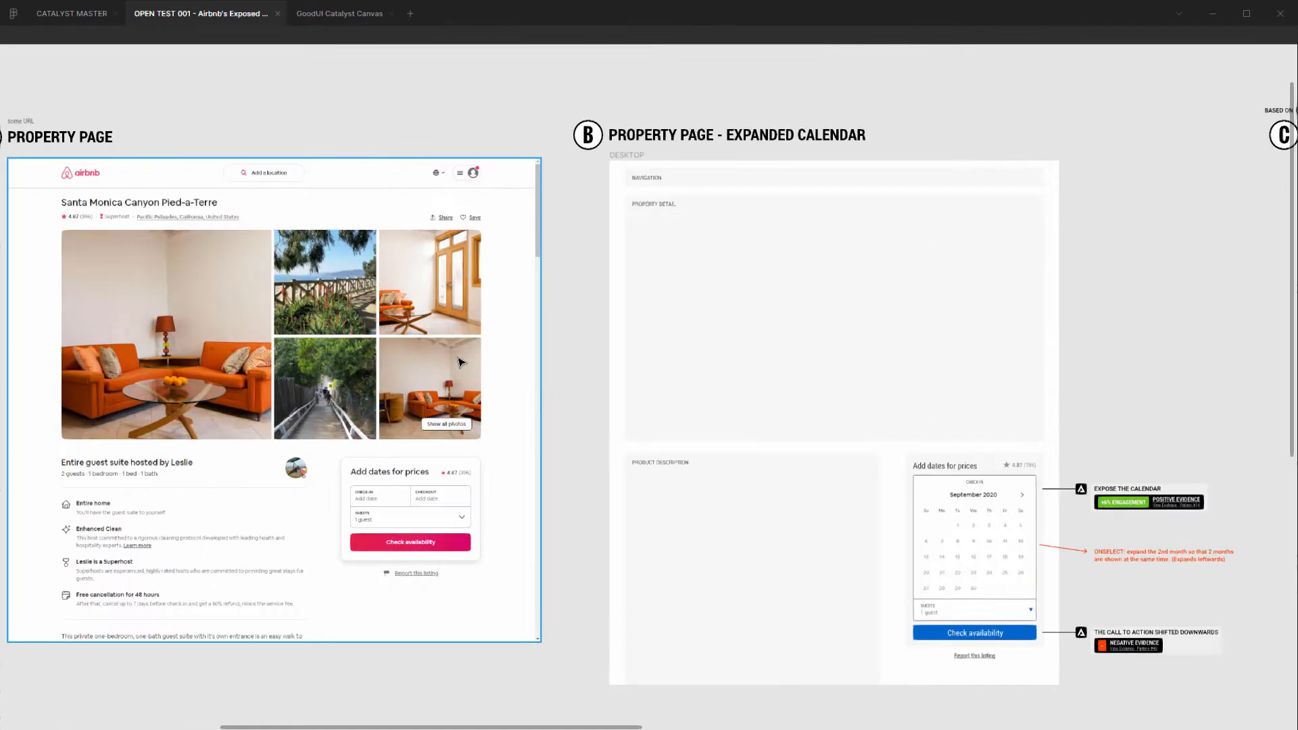
pyautogui.moveTo(440, 326); pyautogui.dragTo(611, 314)
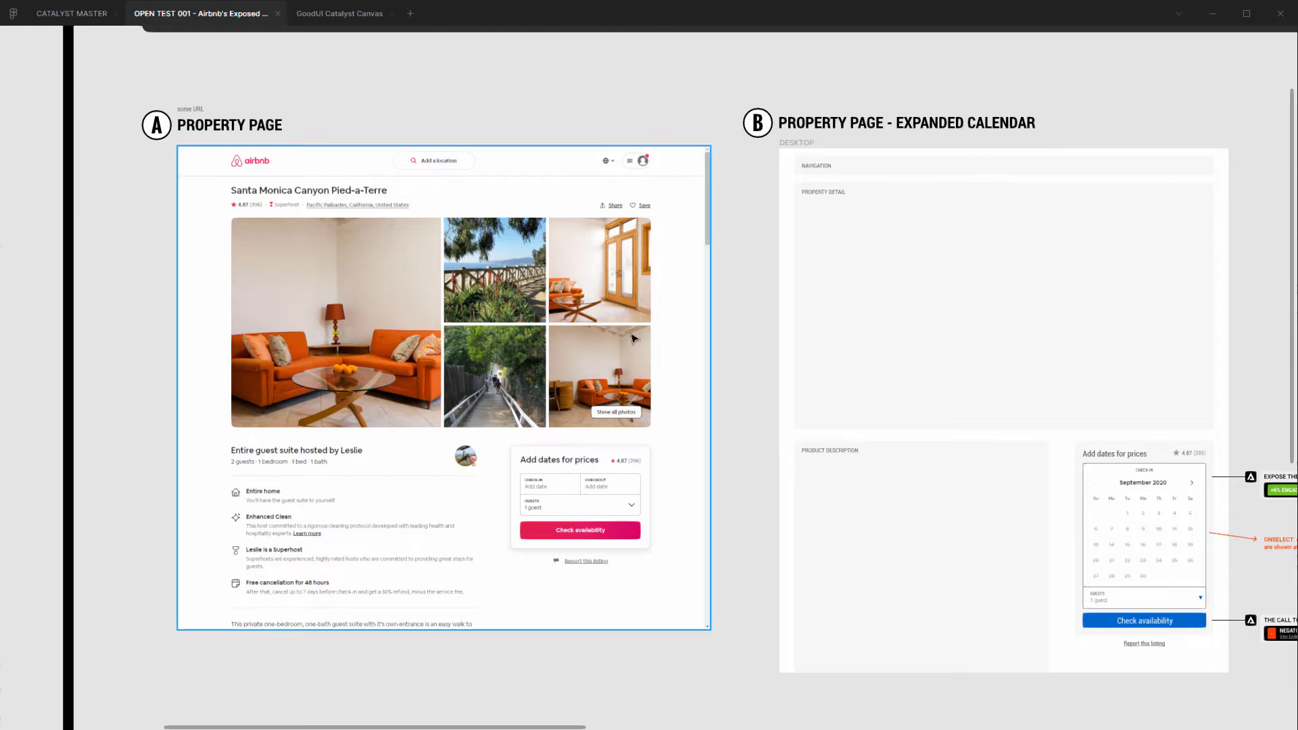
pyautogui.moveTo(662, 188); pyautogui.dragTo(638, 181)
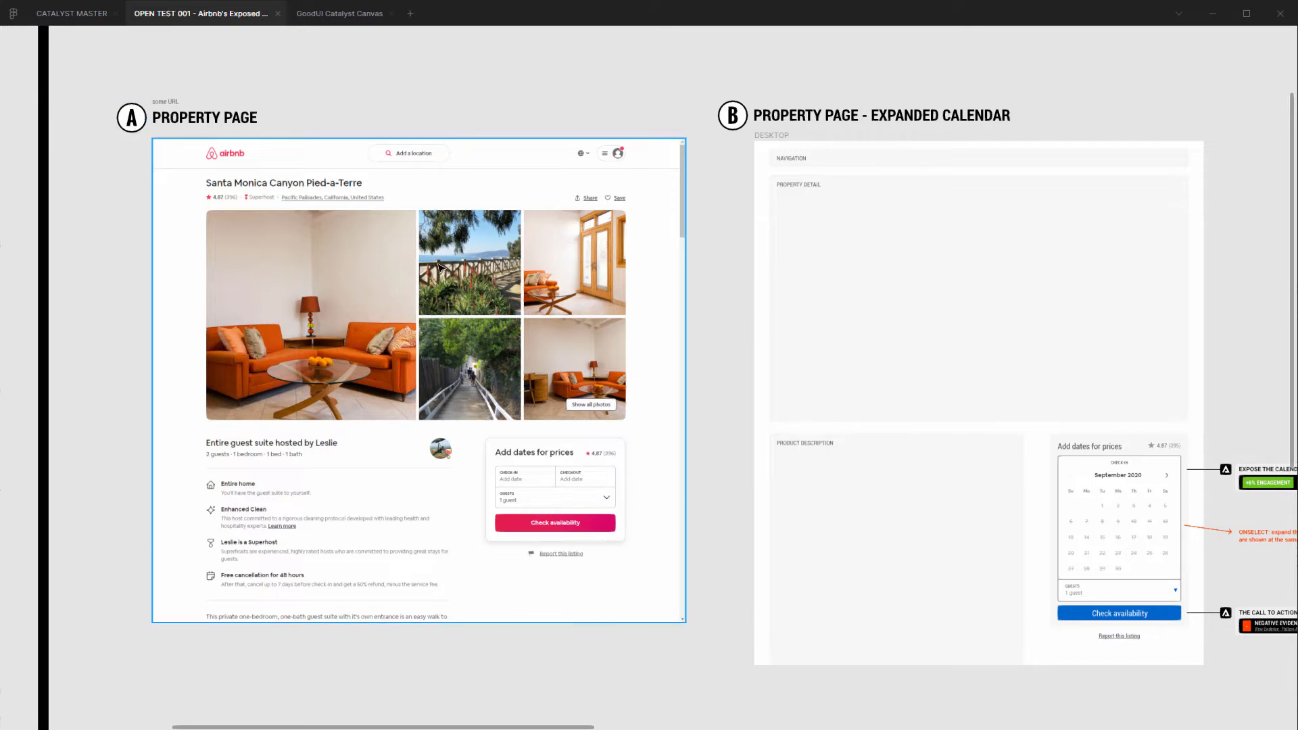
pyautogui.scroll(5, 457, 364)
pyautogui.scroll(-2, 457, 363)
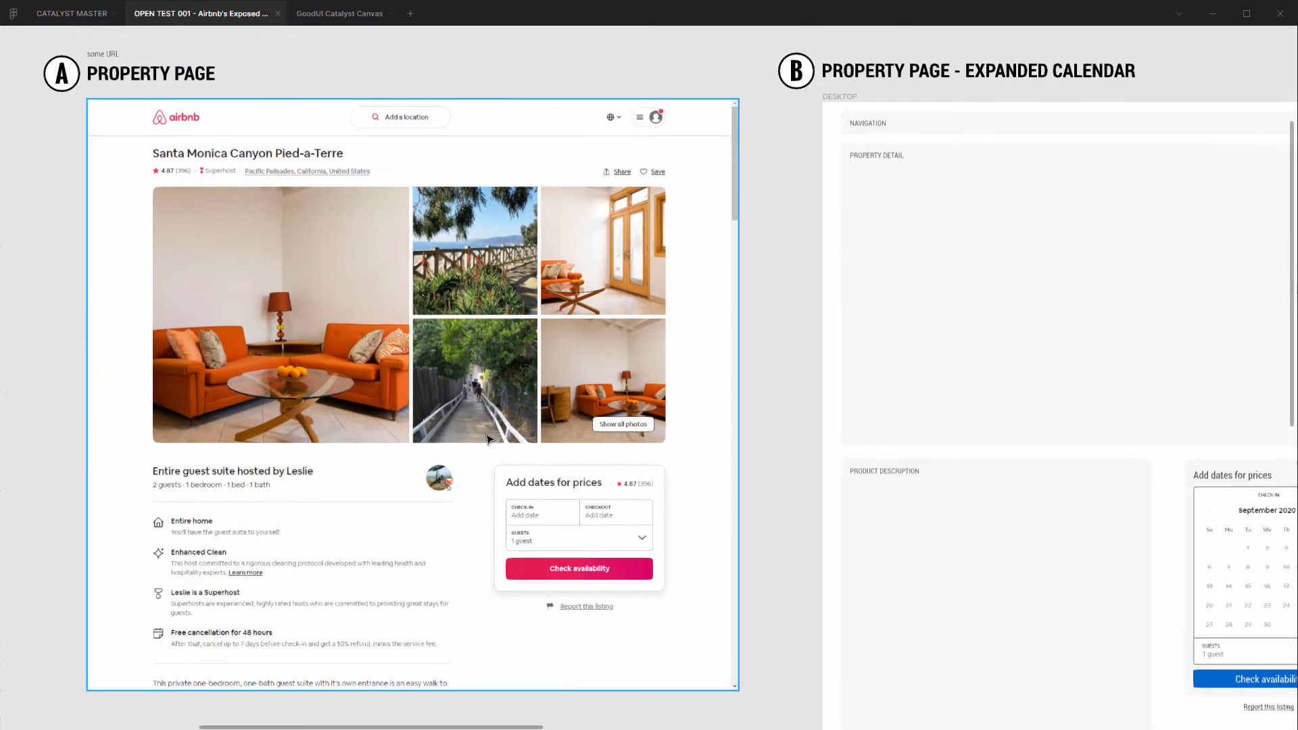
# Step: Compare control A with the expanded calendar concepts in variations B, C and D
pyautogui.hscroll(5, 554, 440)
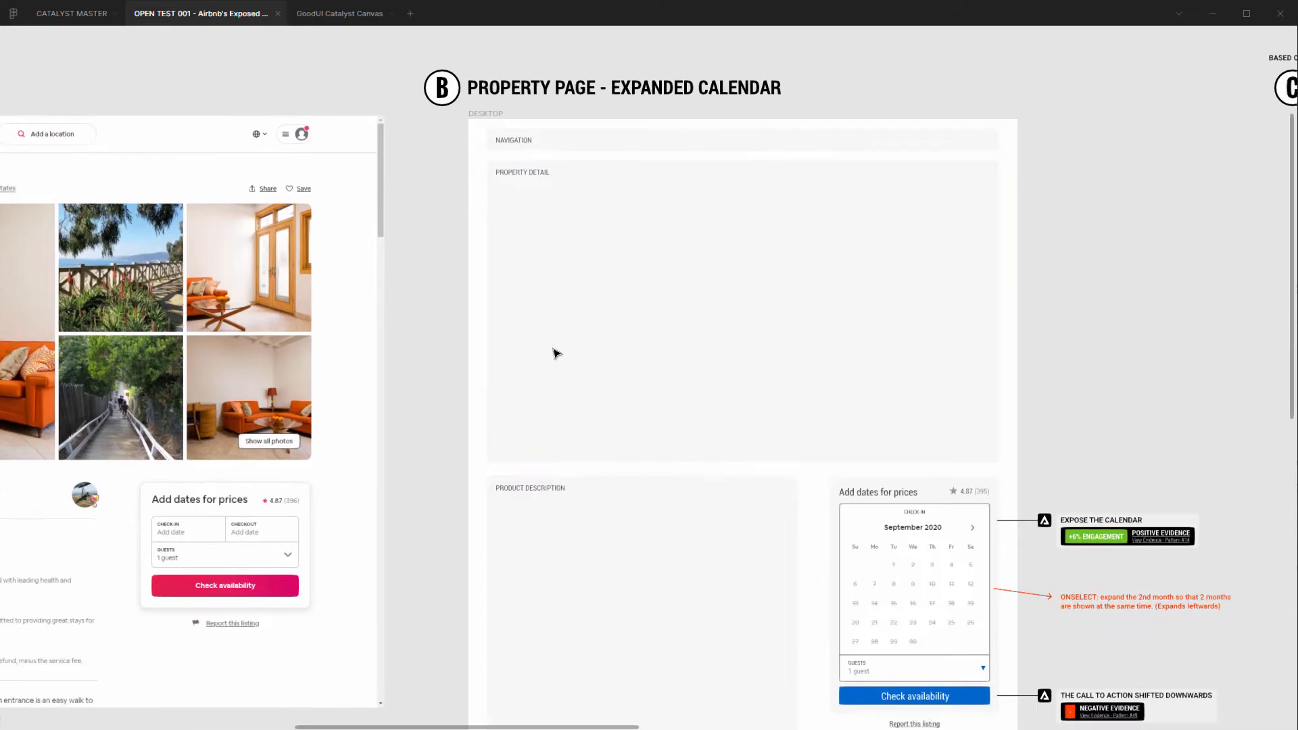
pyautogui.scroll(-5, 557, 351)
pyautogui.hscroll(-4, 814, 252)
pyautogui.hscroll(1, 647, 296)
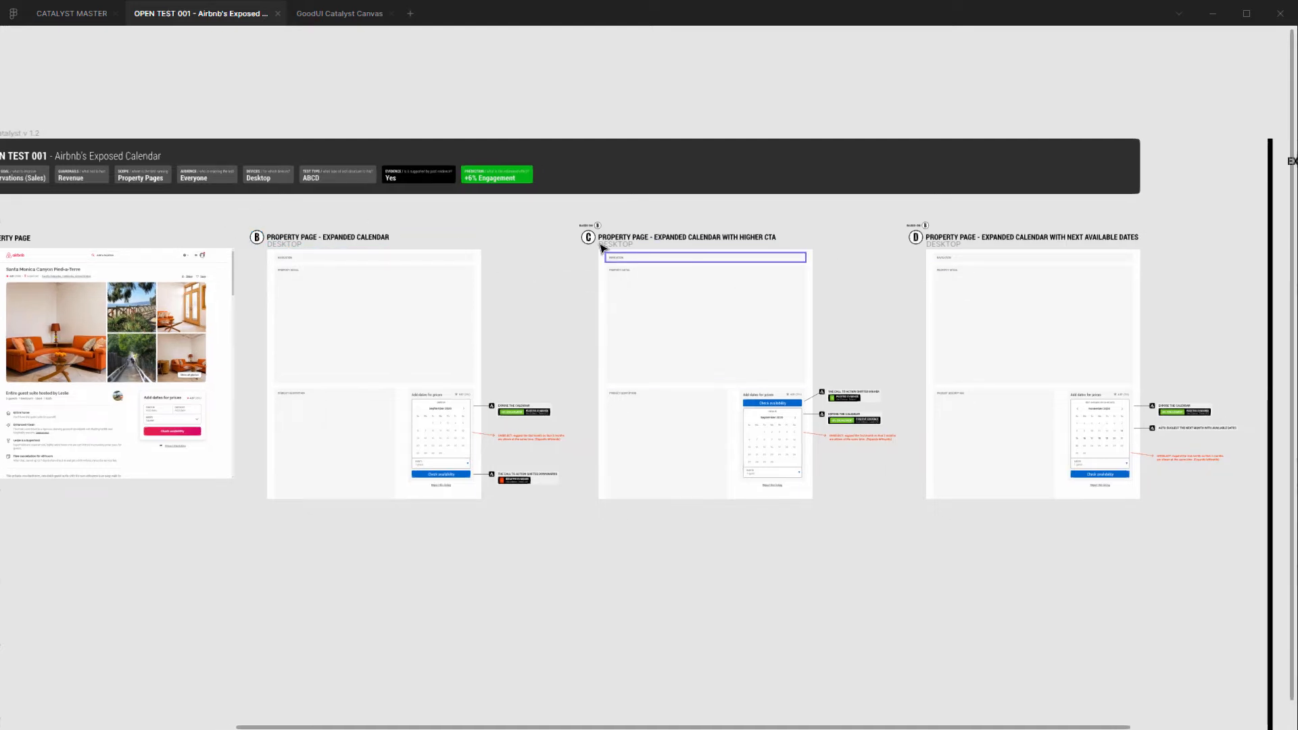
pyautogui.scroll(3, 404, 439)
pyautogui.moveTo(302, 398); pyautogui.dragTo(733, 411)
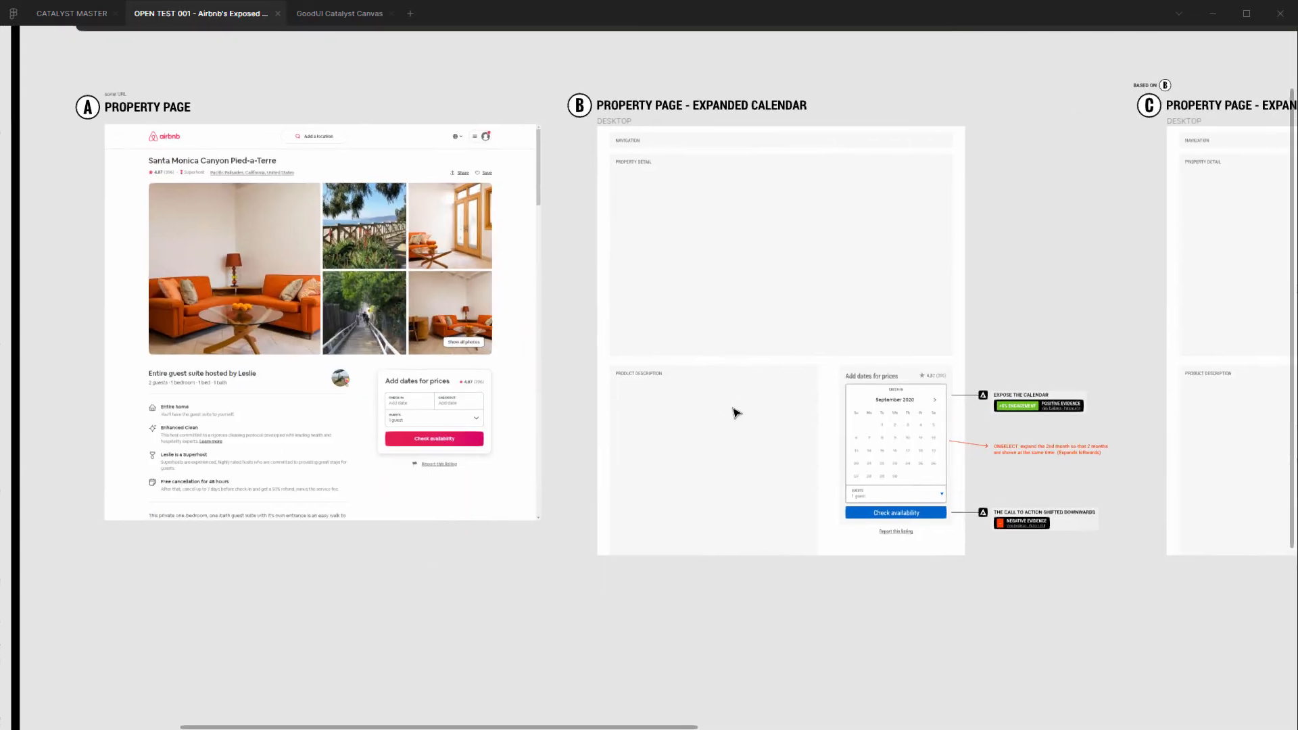
# Step: Open the Pattern #14 evidence link on variation B's Expose the Calendar annotation
pyautogui.scroll(3, 771, 437)
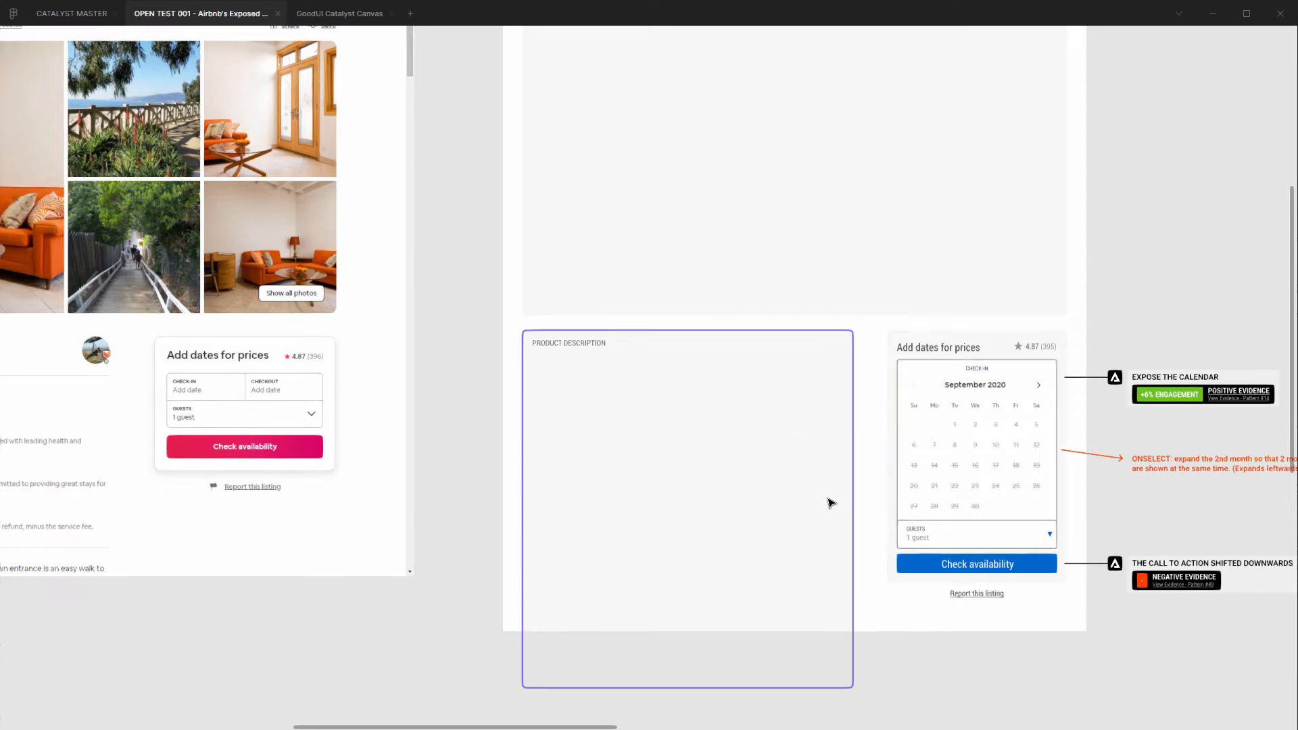
pyautogui.scroll(1, 834, 501)
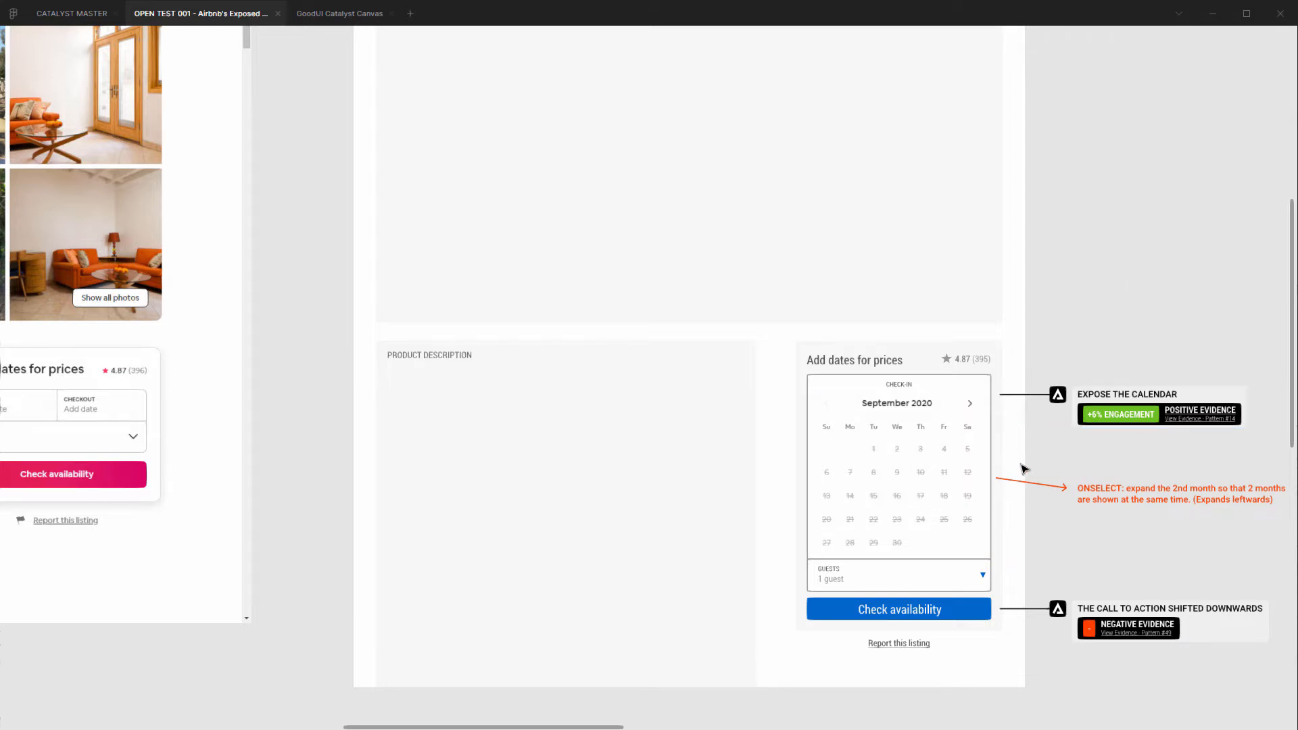
pyautogui.scroll(3, 1015, 473)
pyautogui.click(1117, 374)
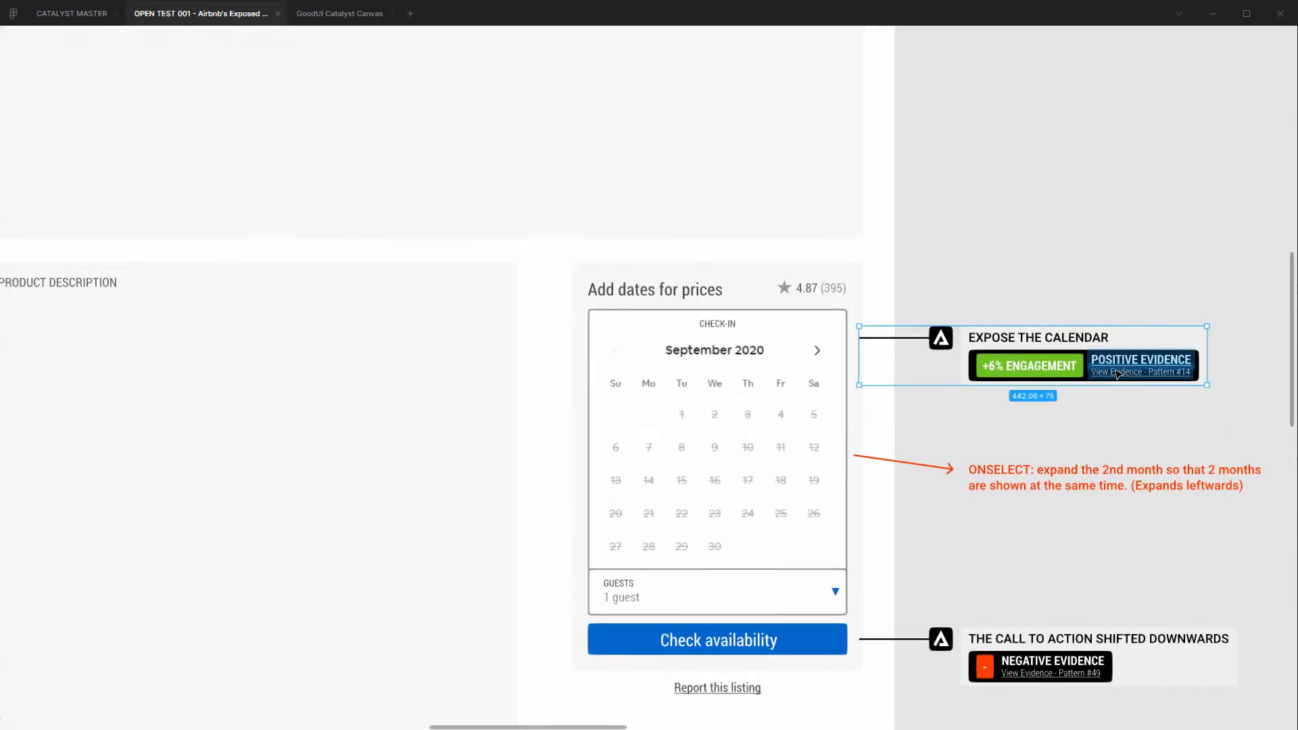
pyautogui.moveTo(1141, 381)
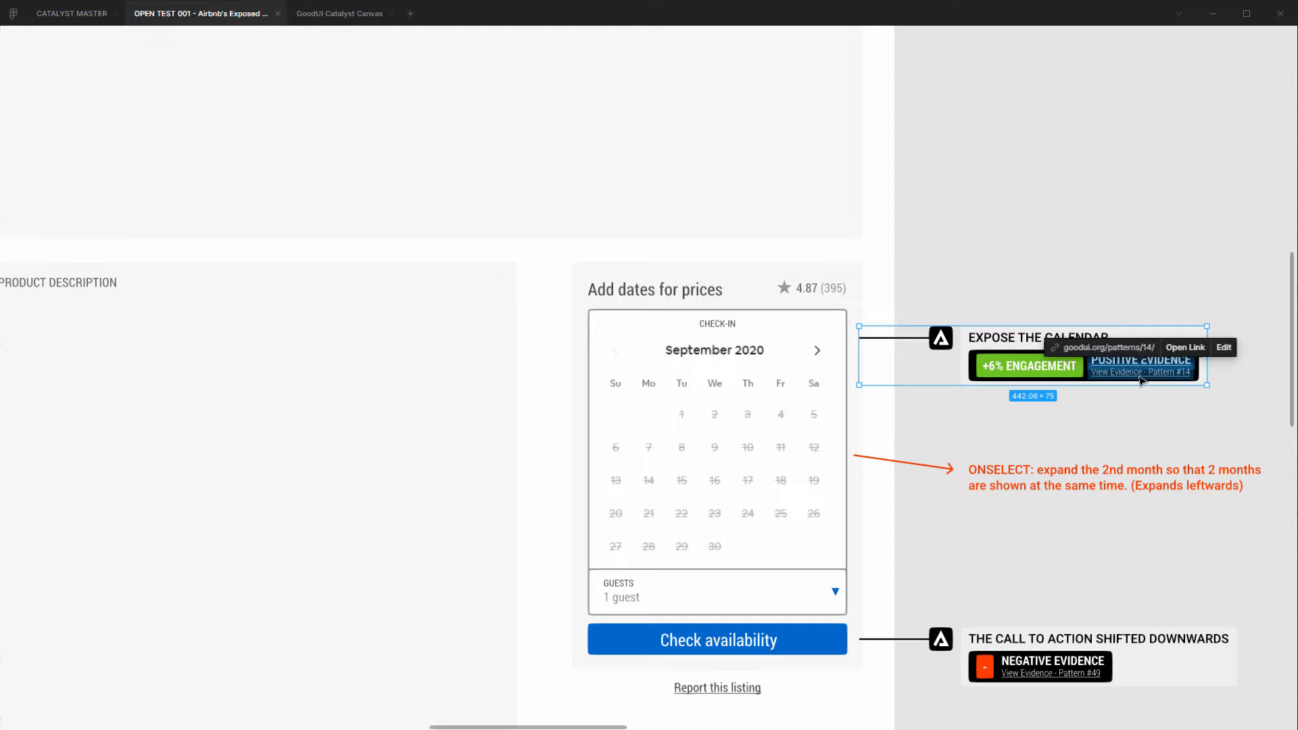
pyautogui.click(1187, 334)
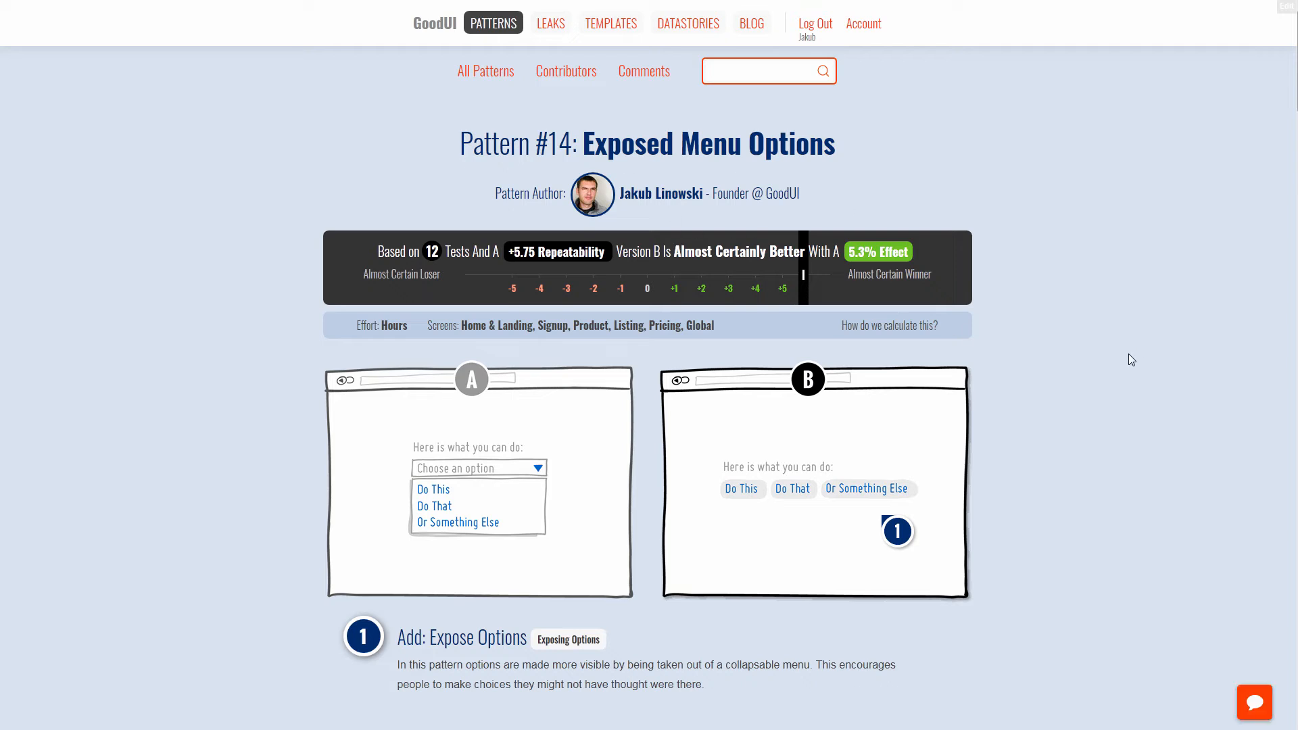
# Step: Examine the Exposed Menu Options pattern page, from its A/B illustration through the list of supporting tests
pyautogui.scroll(-2, 427, 106)
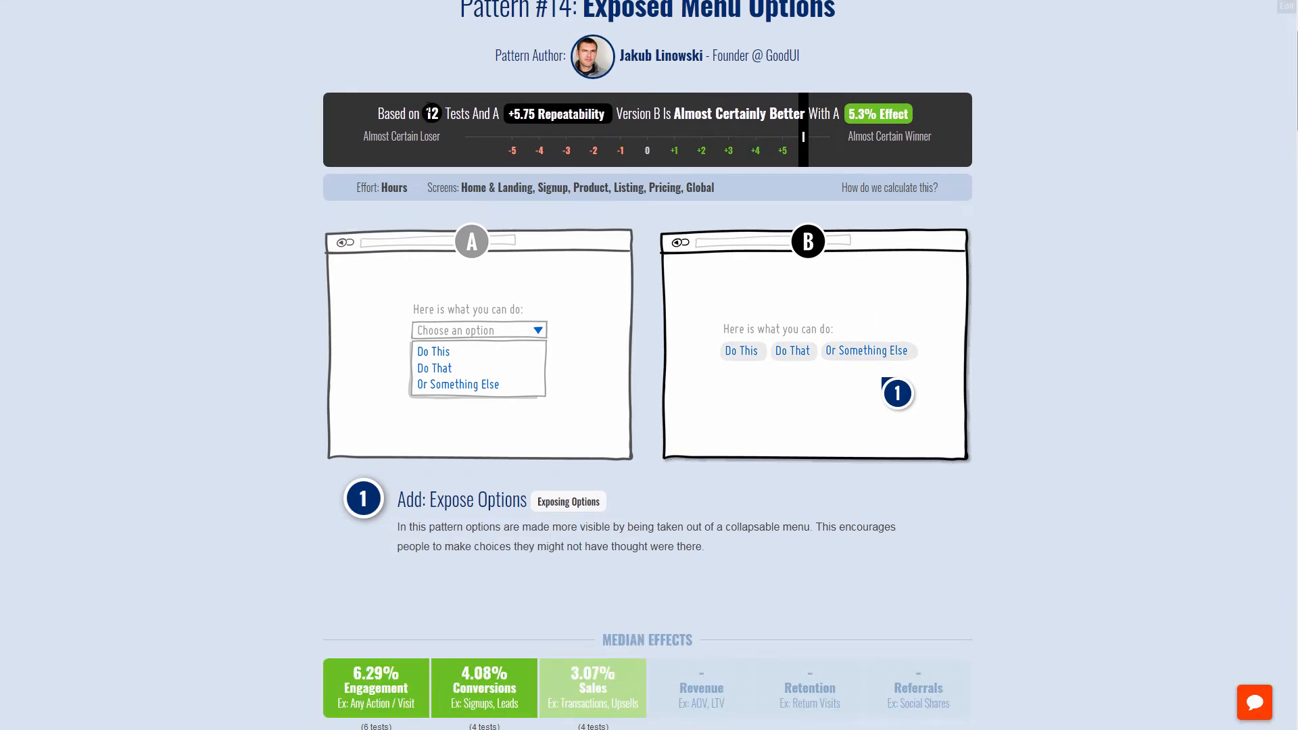
pyautogui.scroll(-1, 488, 416)
pyautogui.scroll(-4, 488, 415)
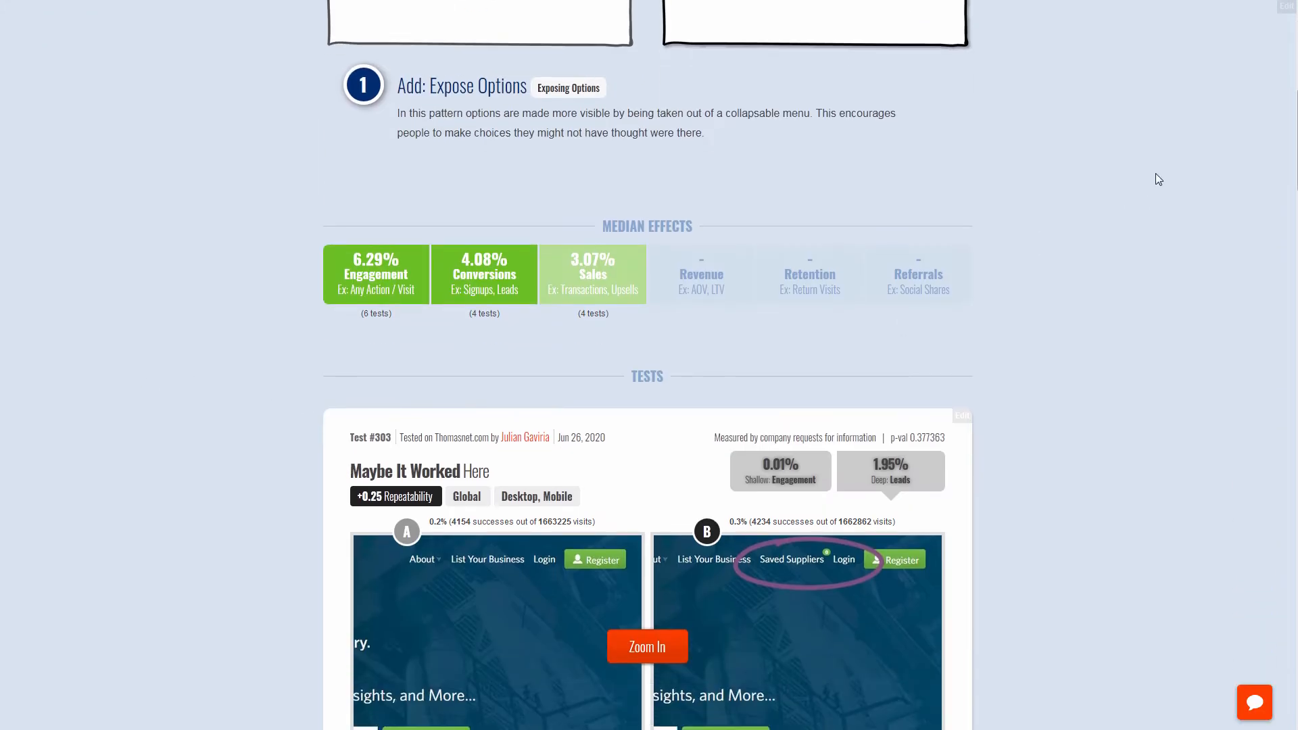
pyautogui.scroll(-11, 648, 365)
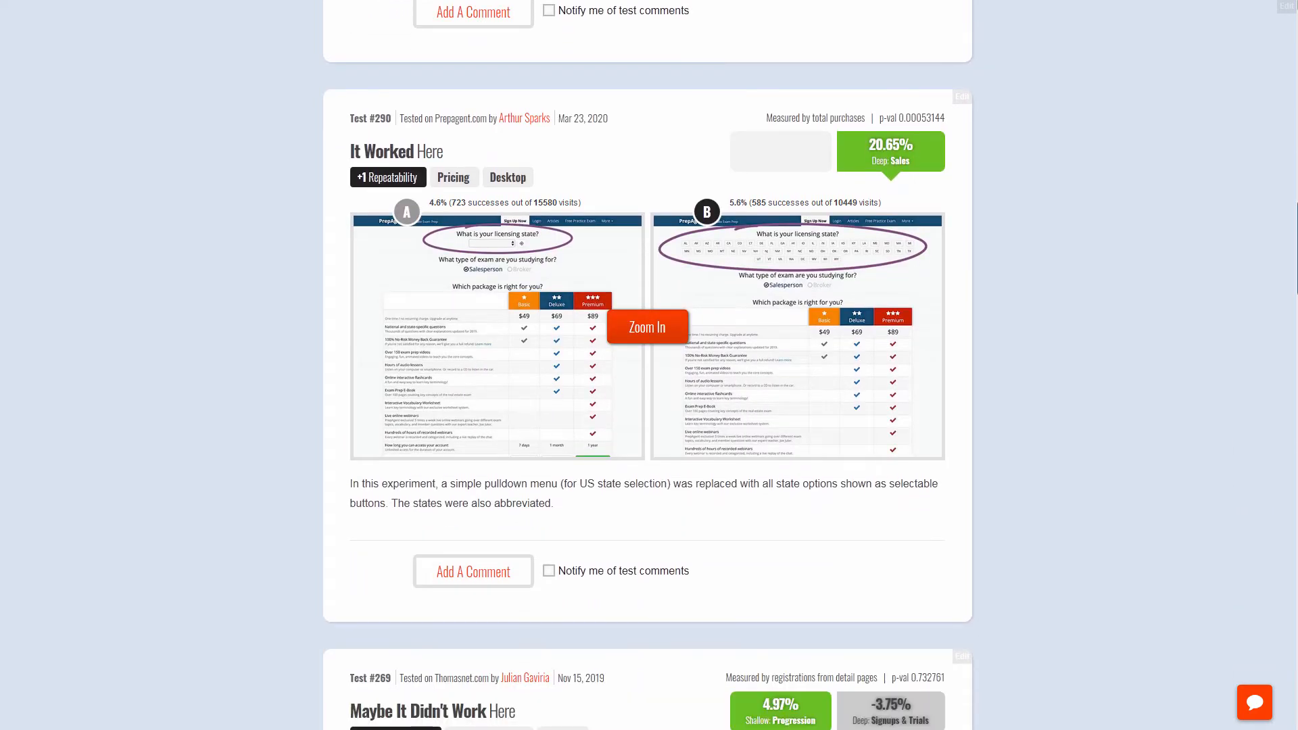
pyautogui.scroll(-8, 947, 421)
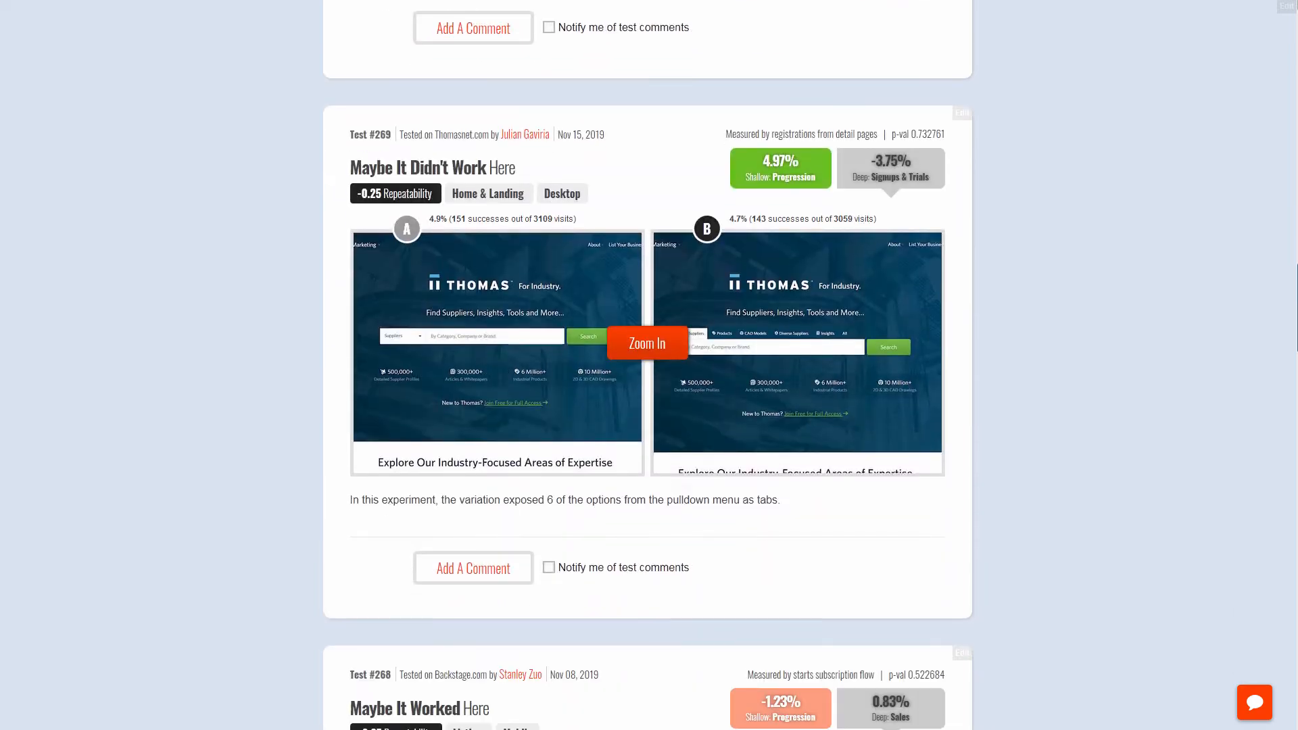
pyautogui.scroll(-3, 650, 510)
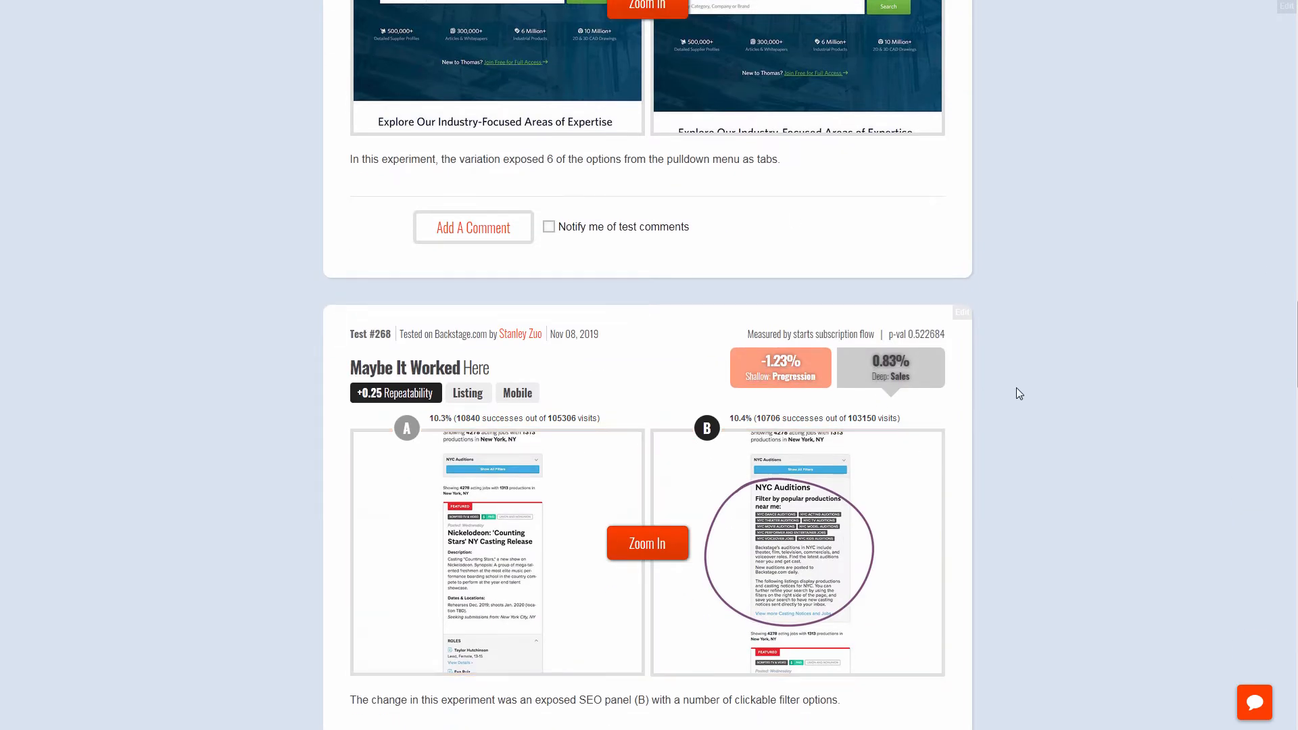
pyautogui.scroll(-12, 648, 365)
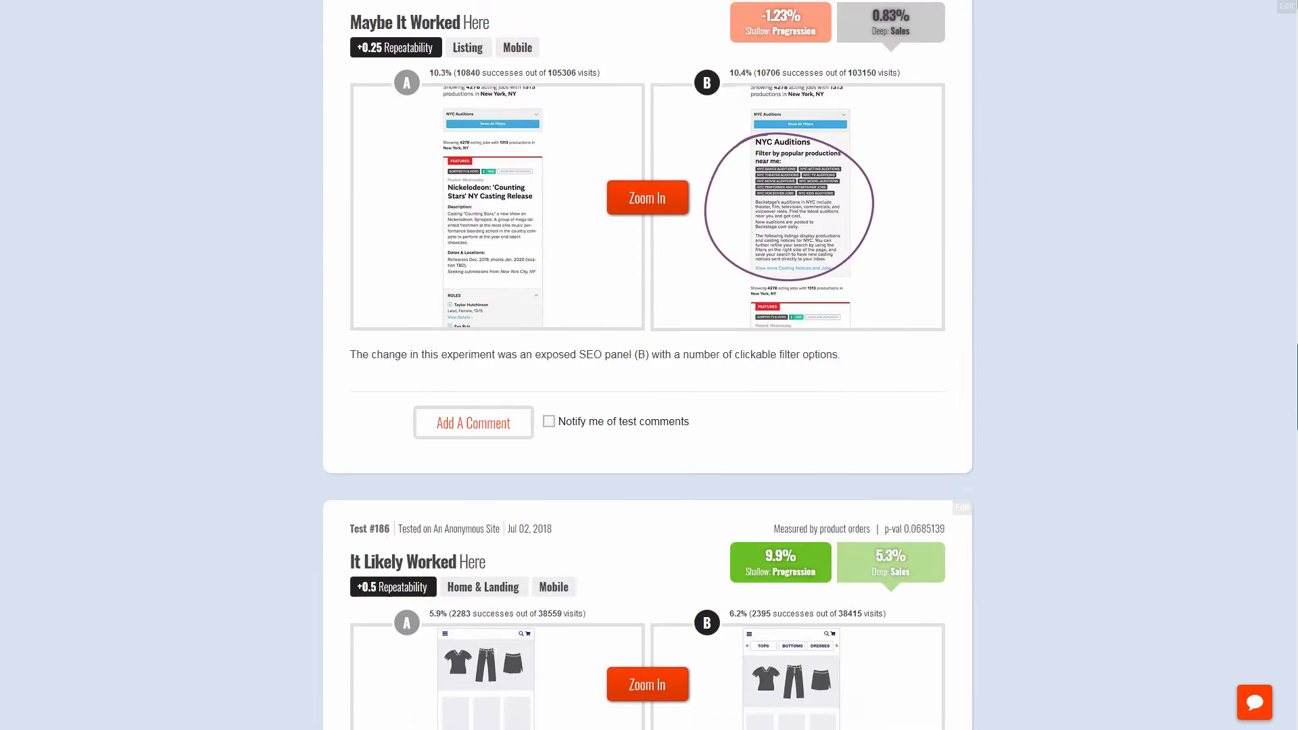
# Step: Examine the median effects for engagement and conversions on the Exposed Menu Options pattern page
pyautogui.scroll(20, 648, 365)
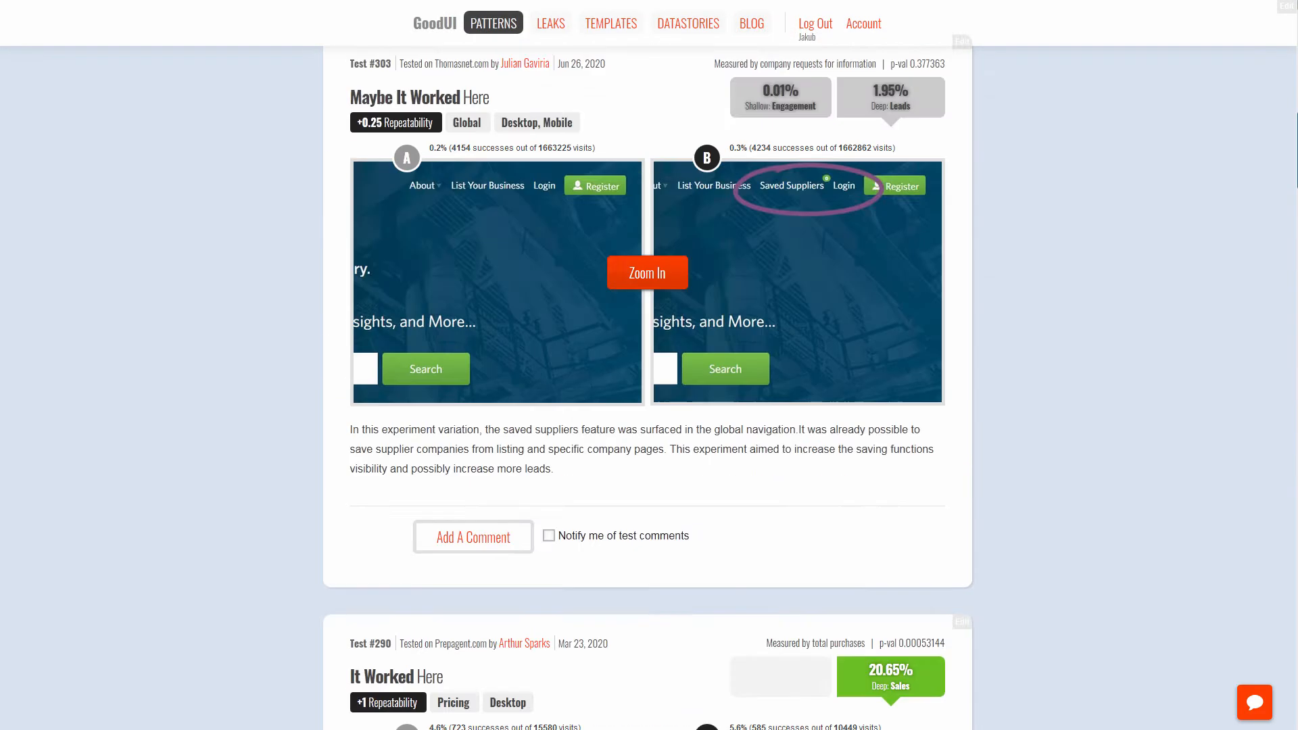
pyautogui.scroll(-5, 648, 365)
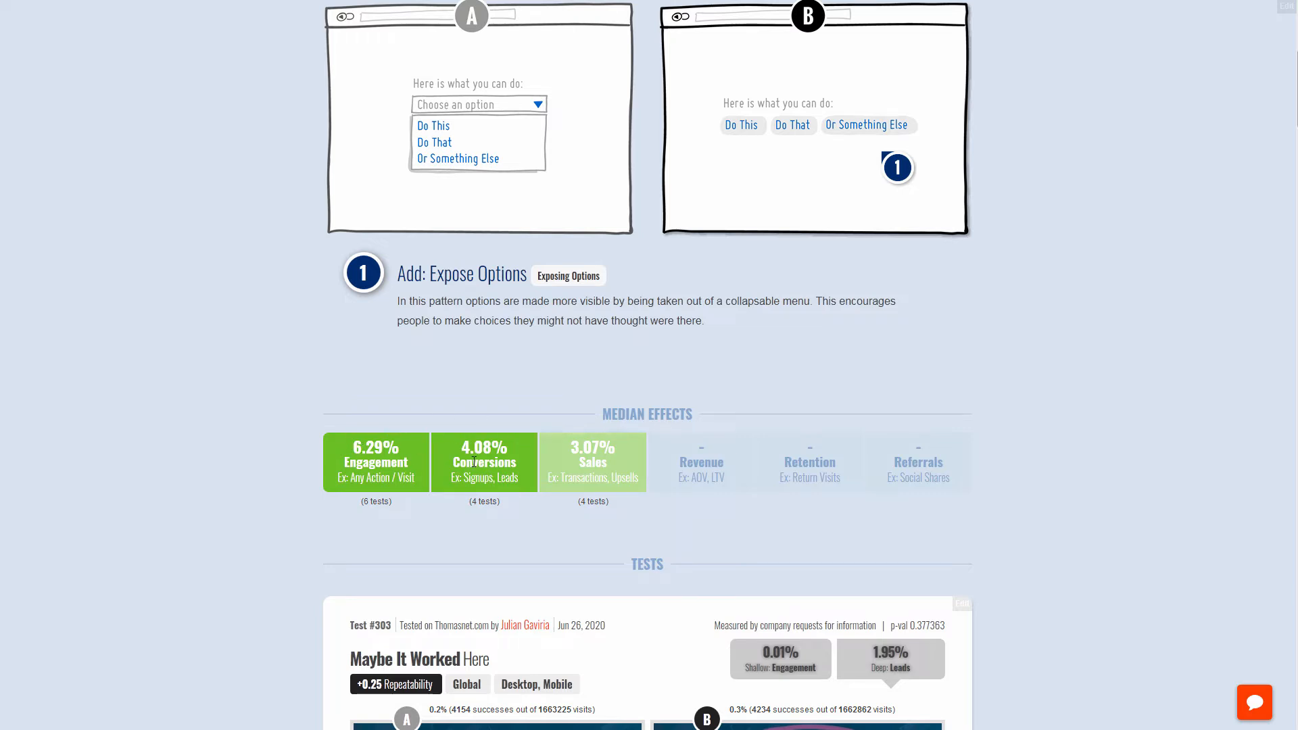
pyautogui.moveTo(470, 449); pyautogui.dragTo(492, 448)
pyautogui.moveTo(347, 454); pyautogui.dragTo(398, 444)
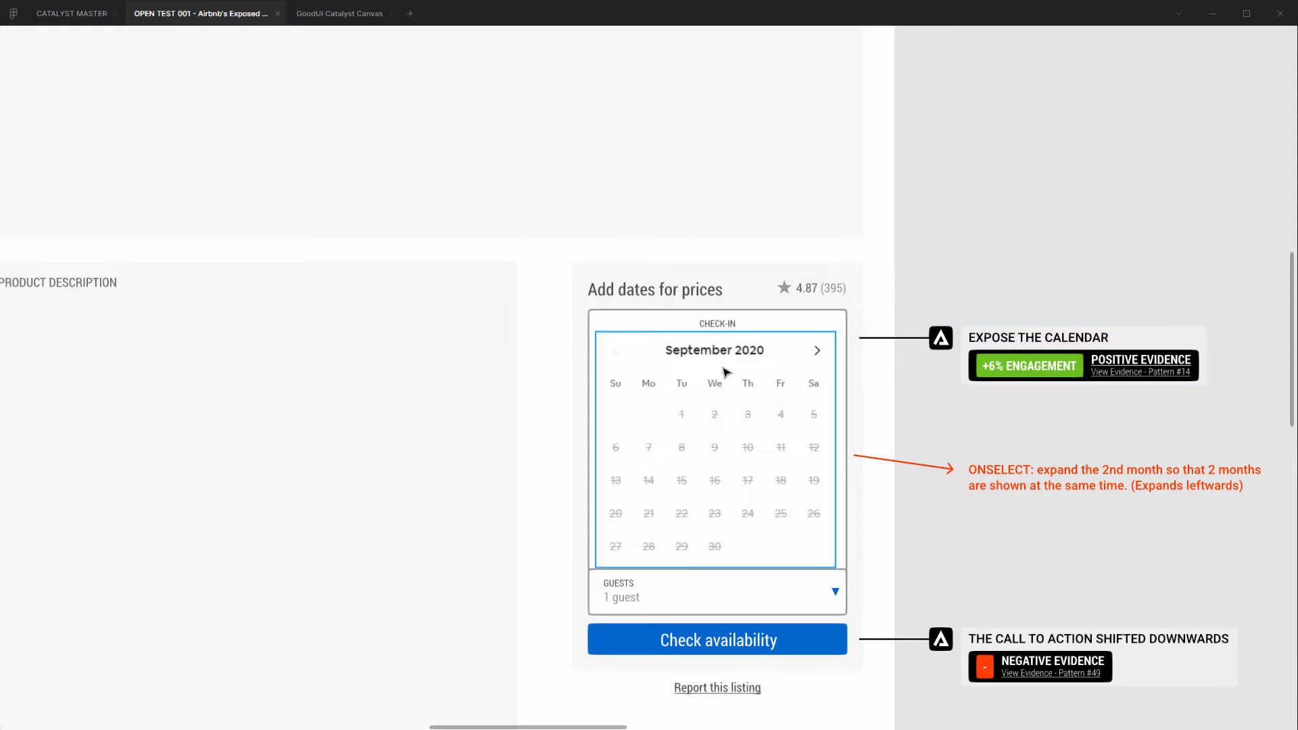
# Step: Switch back to Figma and inspect variation B's September 2020 calendar and its Expose the Calendar annotation
pyautogui.click(730, 411)
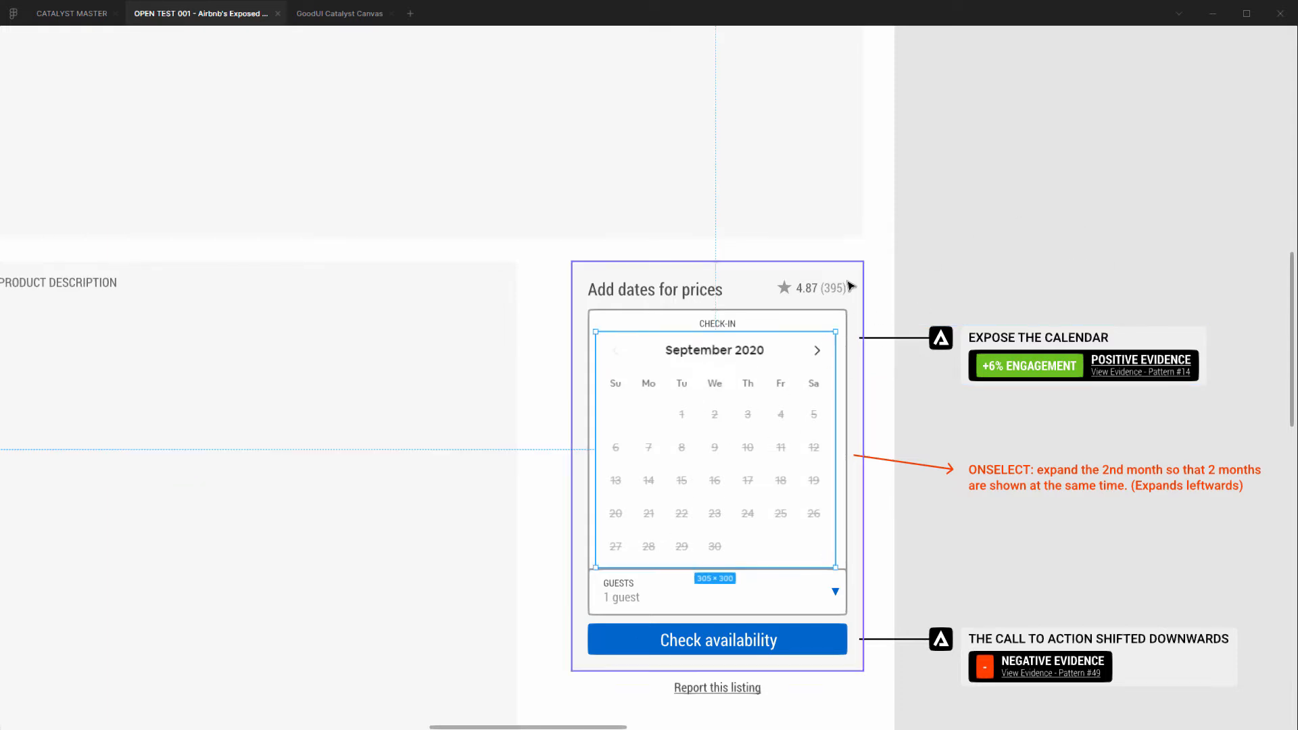
pyautogui.click(928, 321)
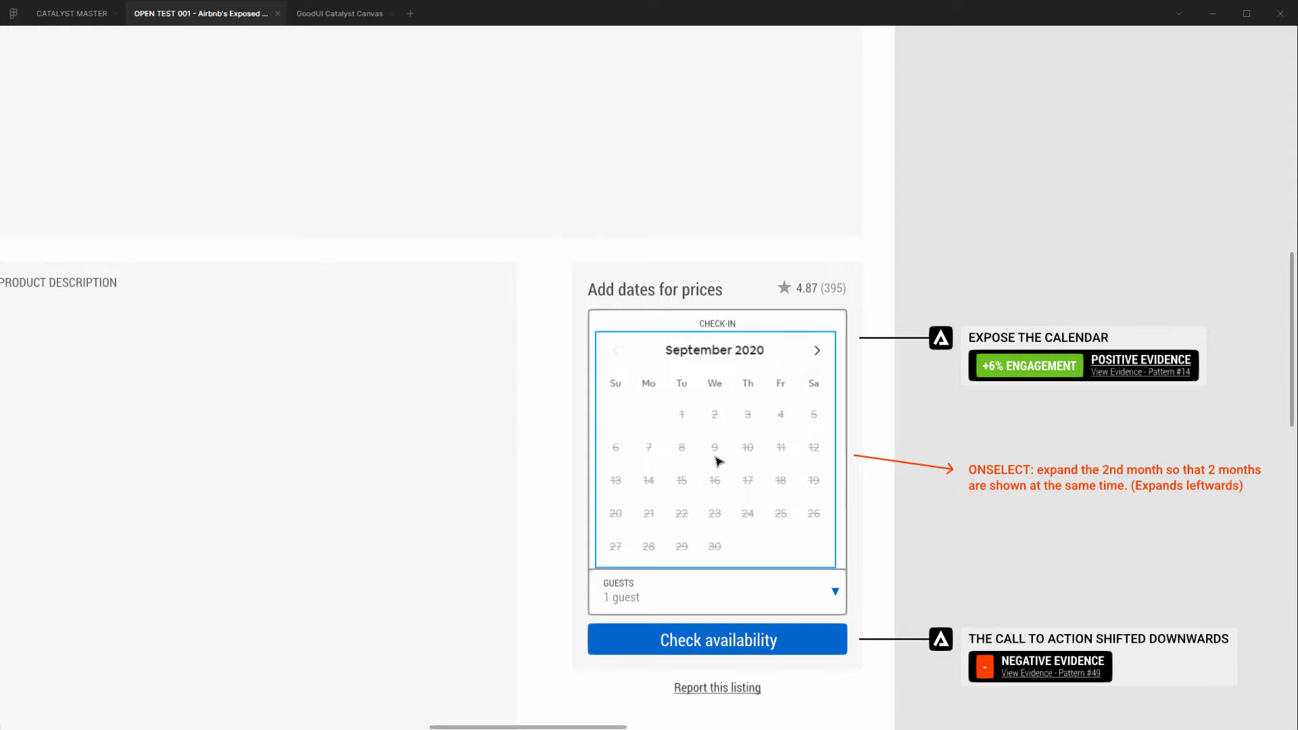
pyautogui.scroll(-2, 719, 462)
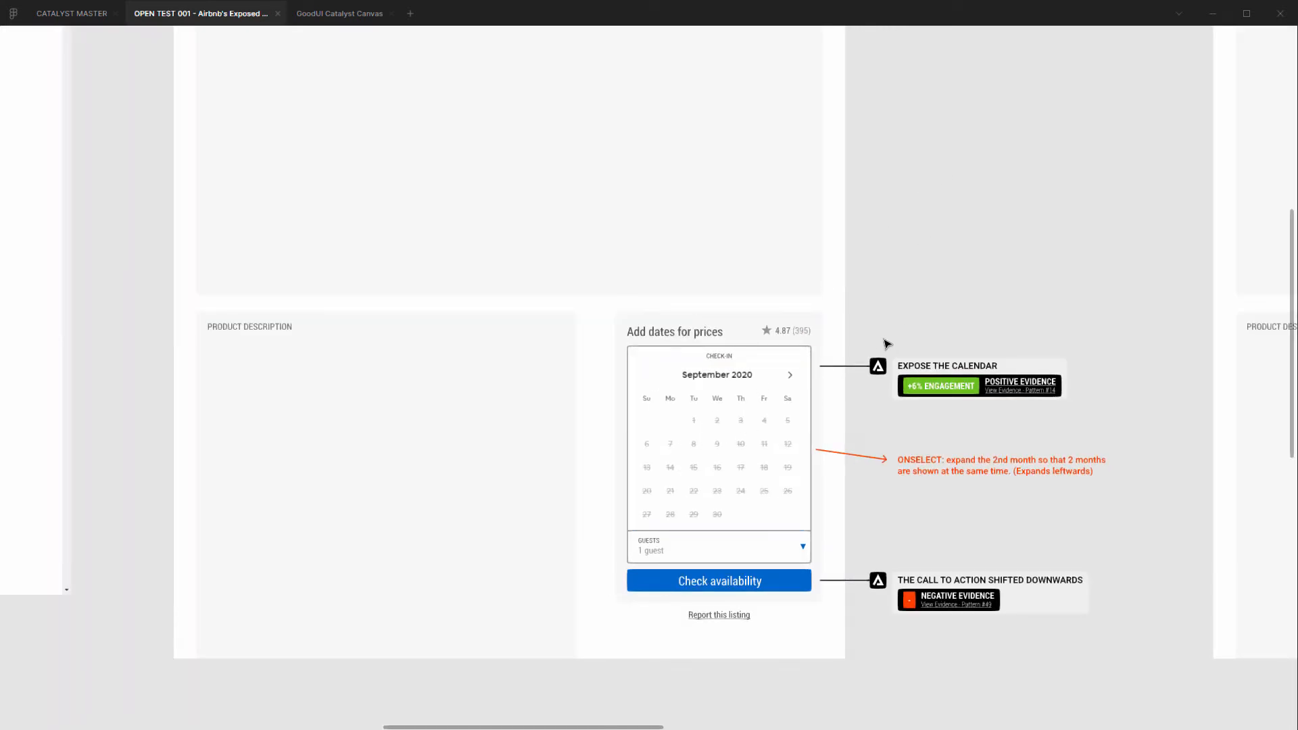
pyautogui.moveTo(869, 333)
pyautogui.mouseDown()
pyautogui.moveTo(1008, 409)
pyautogui.moveTo(1092, 416)
pyautogui.moveTo(918, 359)
pyautogui.moveTo(1113, 414)
pyautogui.mouseUp()
pyautogui.click(1002, 262)
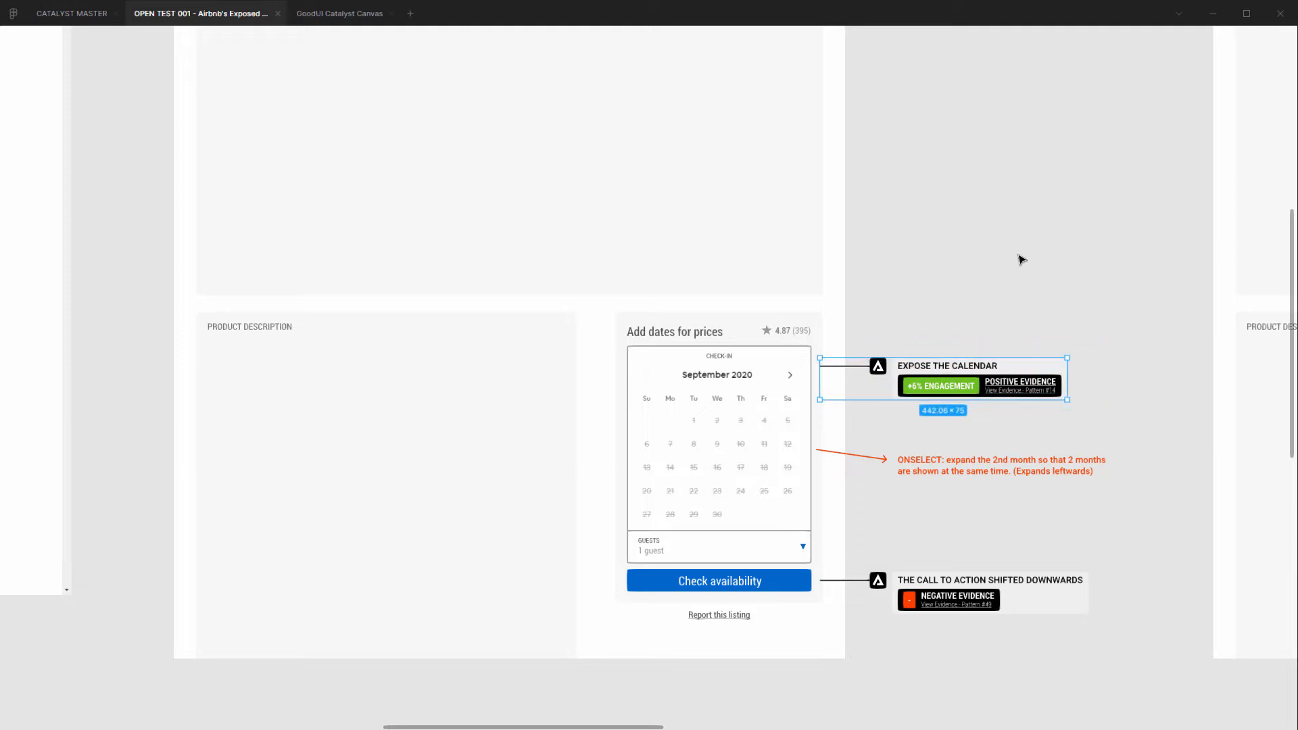
pyautogui.click(1003, 271)
pyautogui.moveTo(870, 333); pyautogui.dragTo(1063, 406)
pyautogui.click(1058, 303)
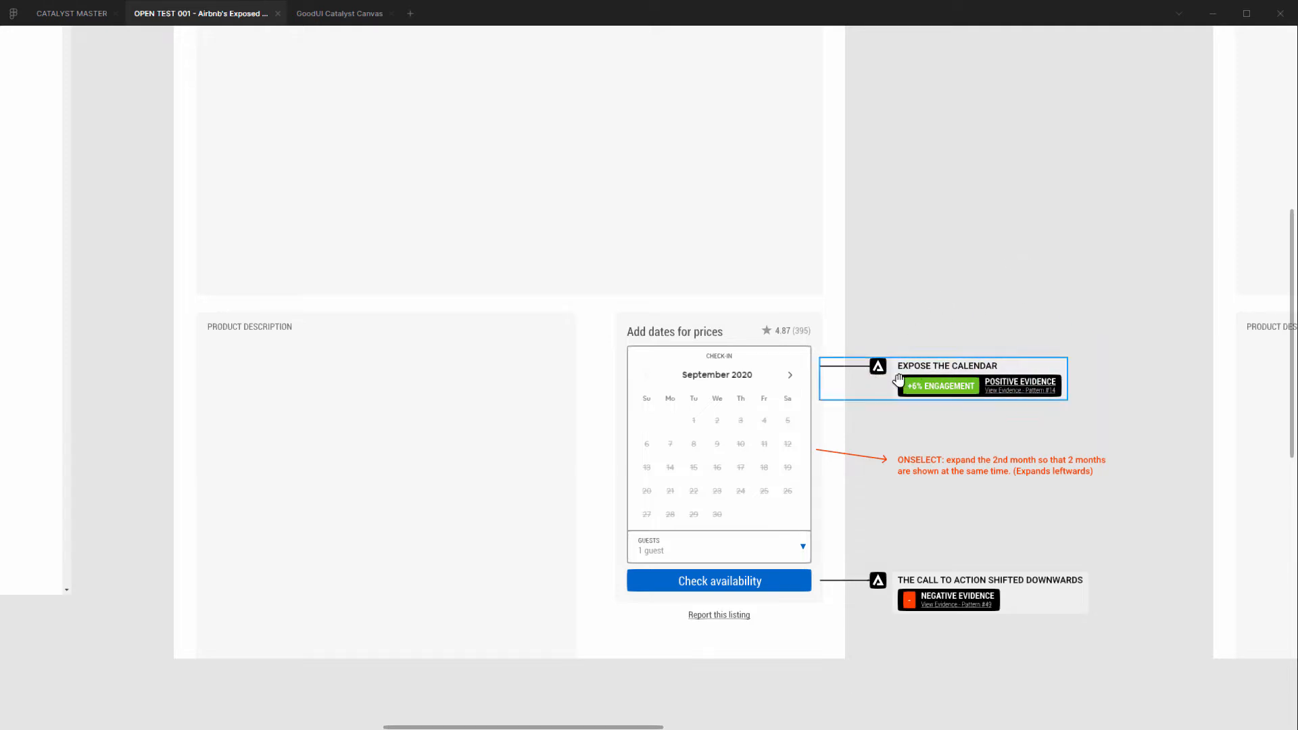
# Step: Compare control A's booking box with variation B's expanded calendar and its annotations
pyautogui.moveTo(848, 401); pyautogui.dragTo(978, 353)
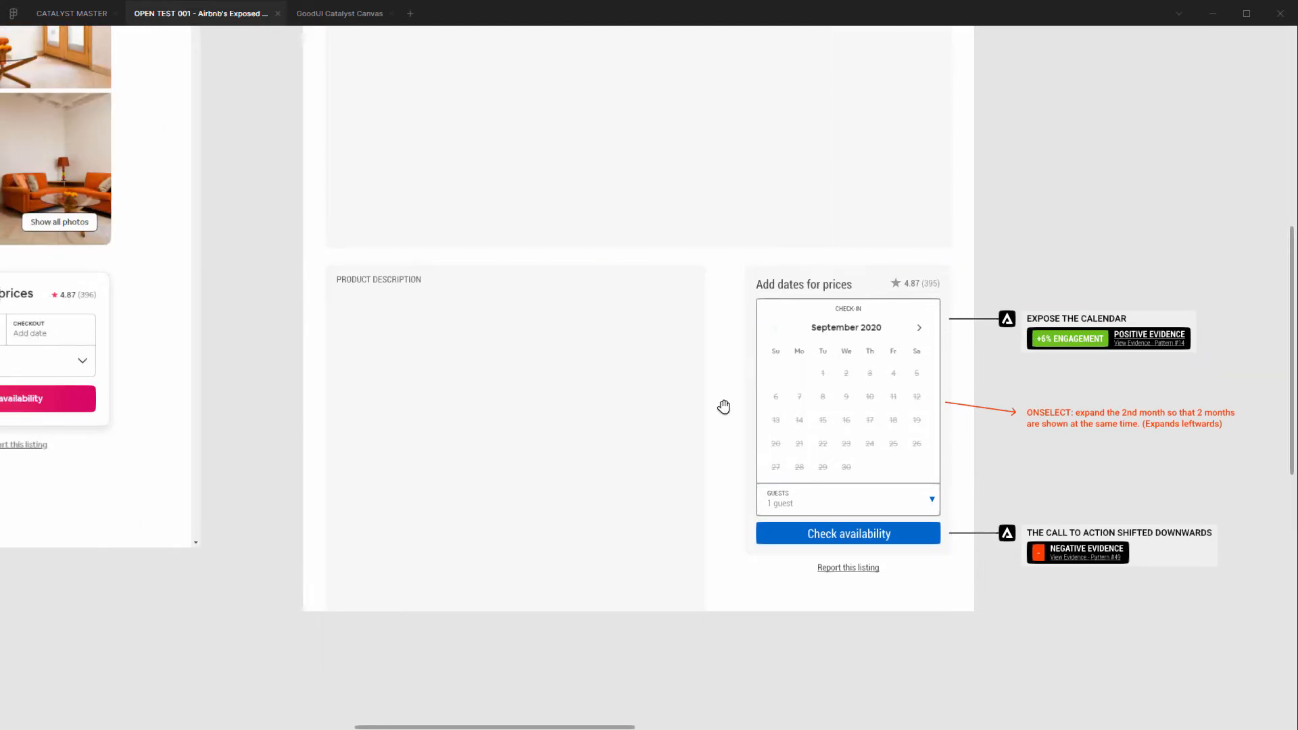
pyautogui.moveTo(724, 406); pyautogui.dragTo(837, 408)
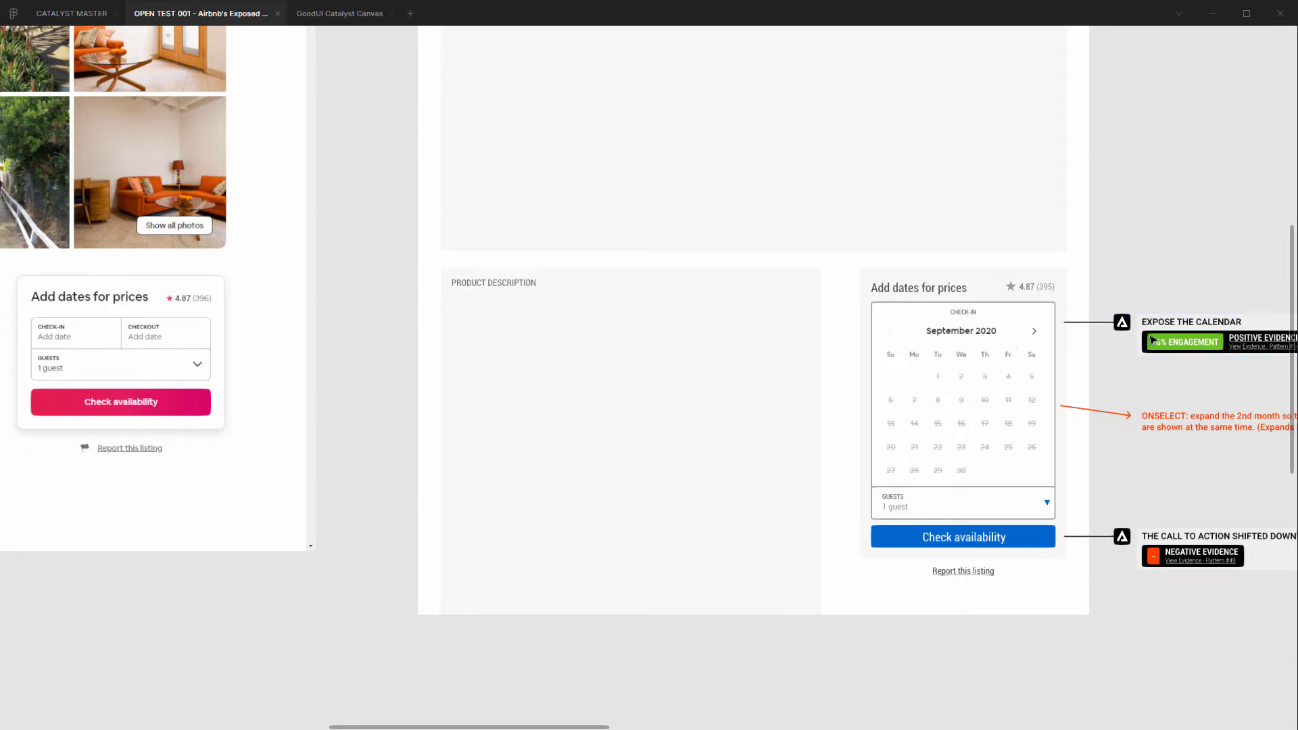
pyautogui.moveTo(1172, 393)
pyautogui.mouseDown()
pyautogui.moveTo(1022, 310)
pyautogui.moveTo(1243, 383)
pyautogui.mouseUp()
pyautogui.click(1073, 305)
pyautogui.scroll(3, 1028, 362)
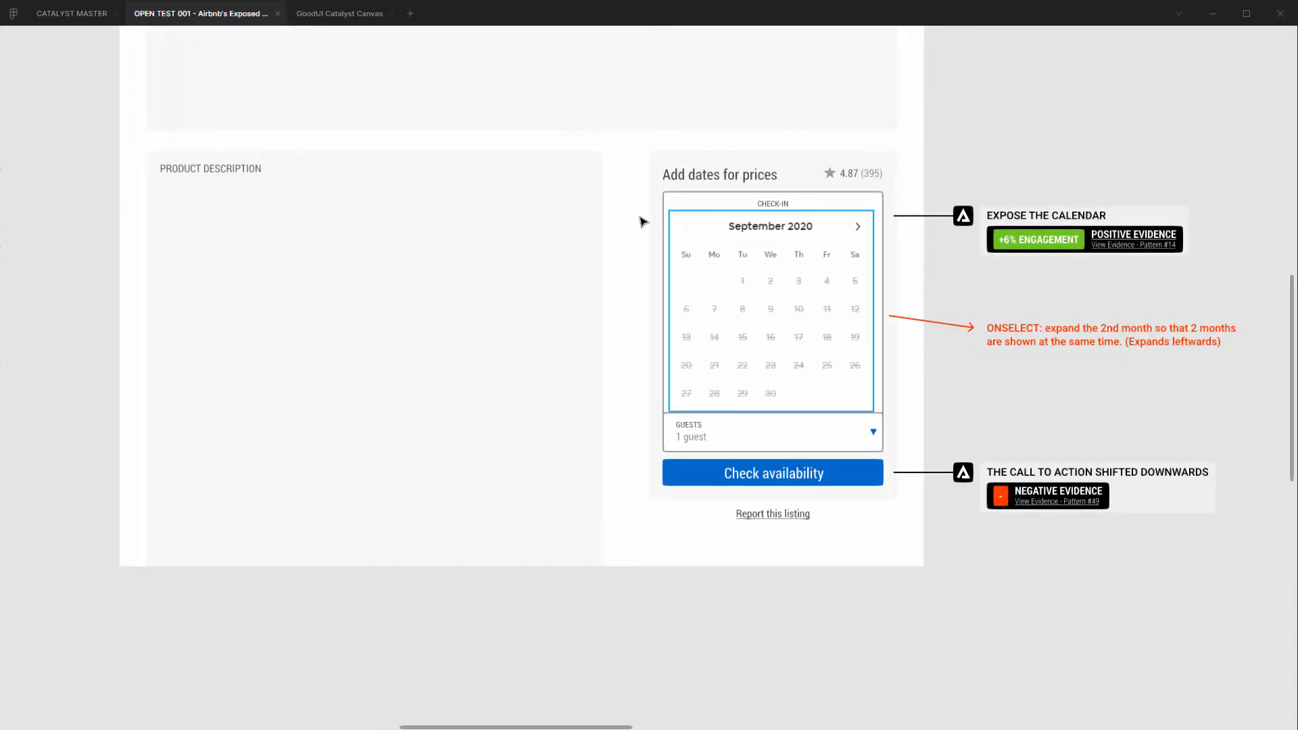
# Step: Try widening variation B's calendar box leftwards to about 676 × 344, and undo the resize
pyautogui.click(688, 196)
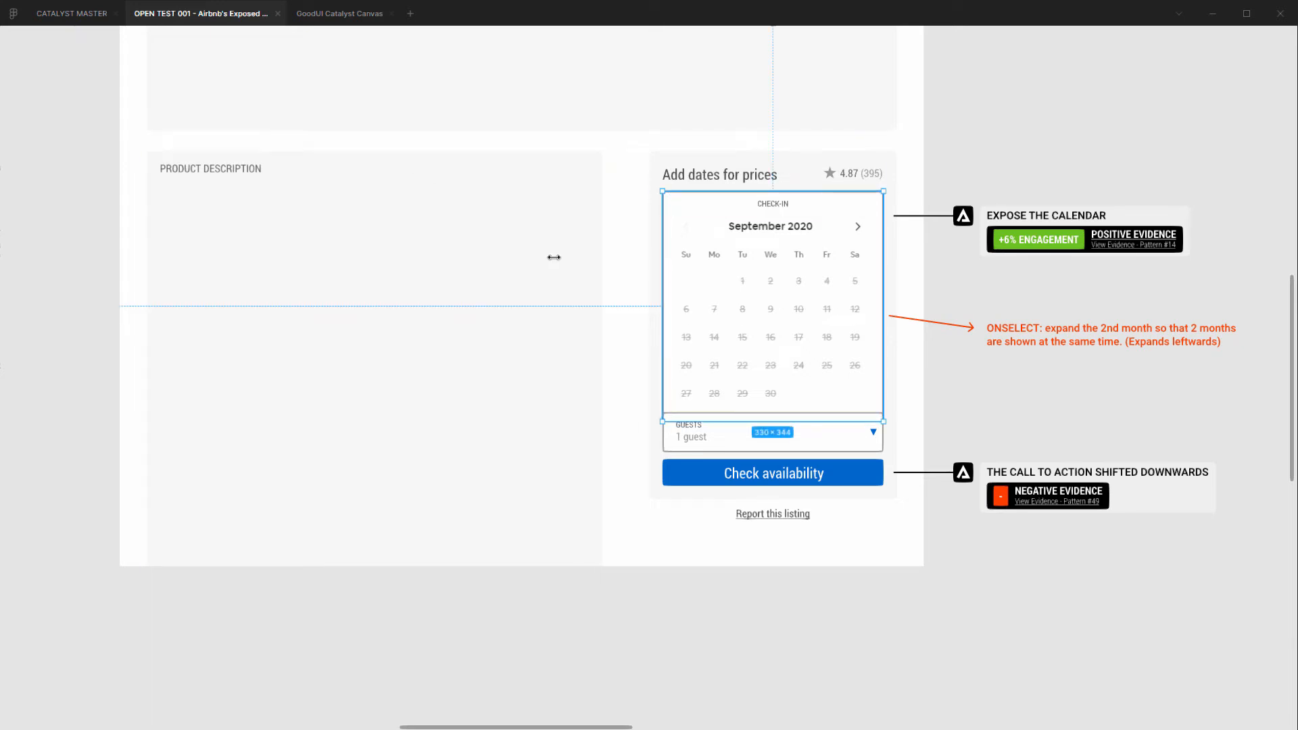
pyautogui.moveTo(554, 257); pyautogui.dragTo(430, 258)
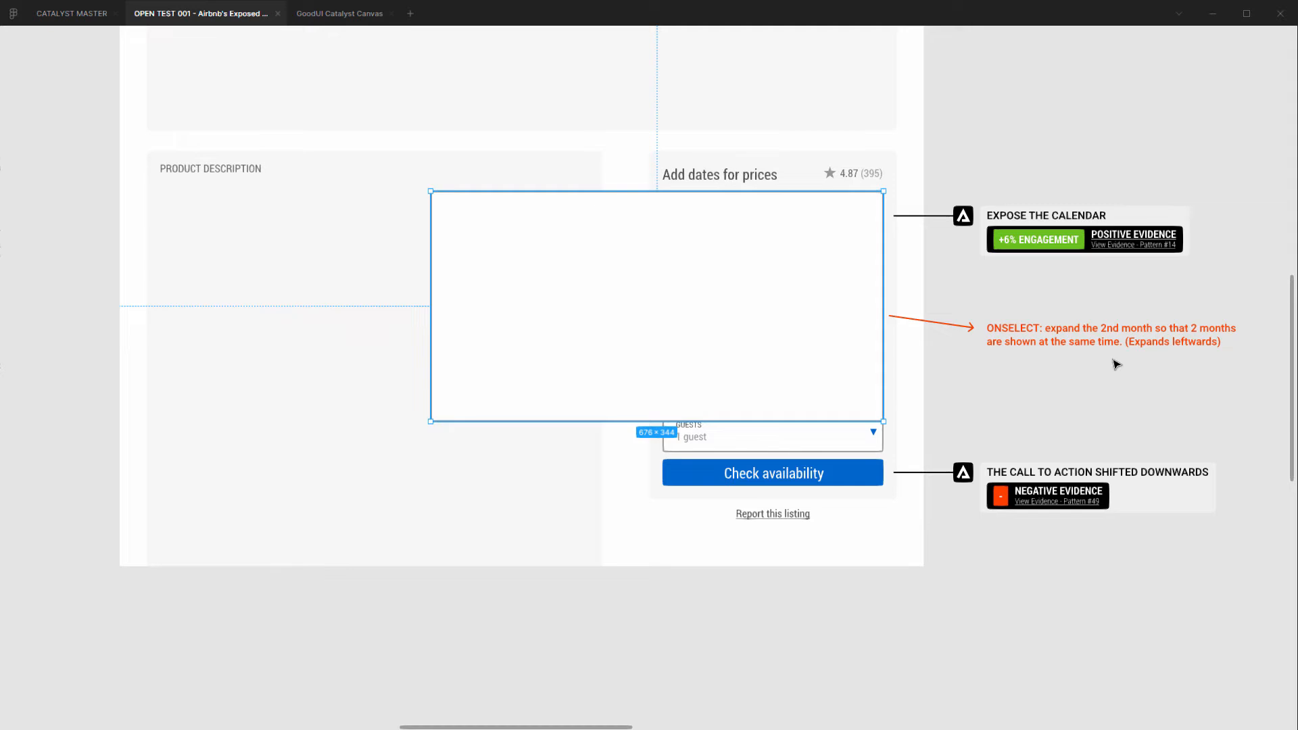
pyautogui.hotkey('ctrl', 'z')
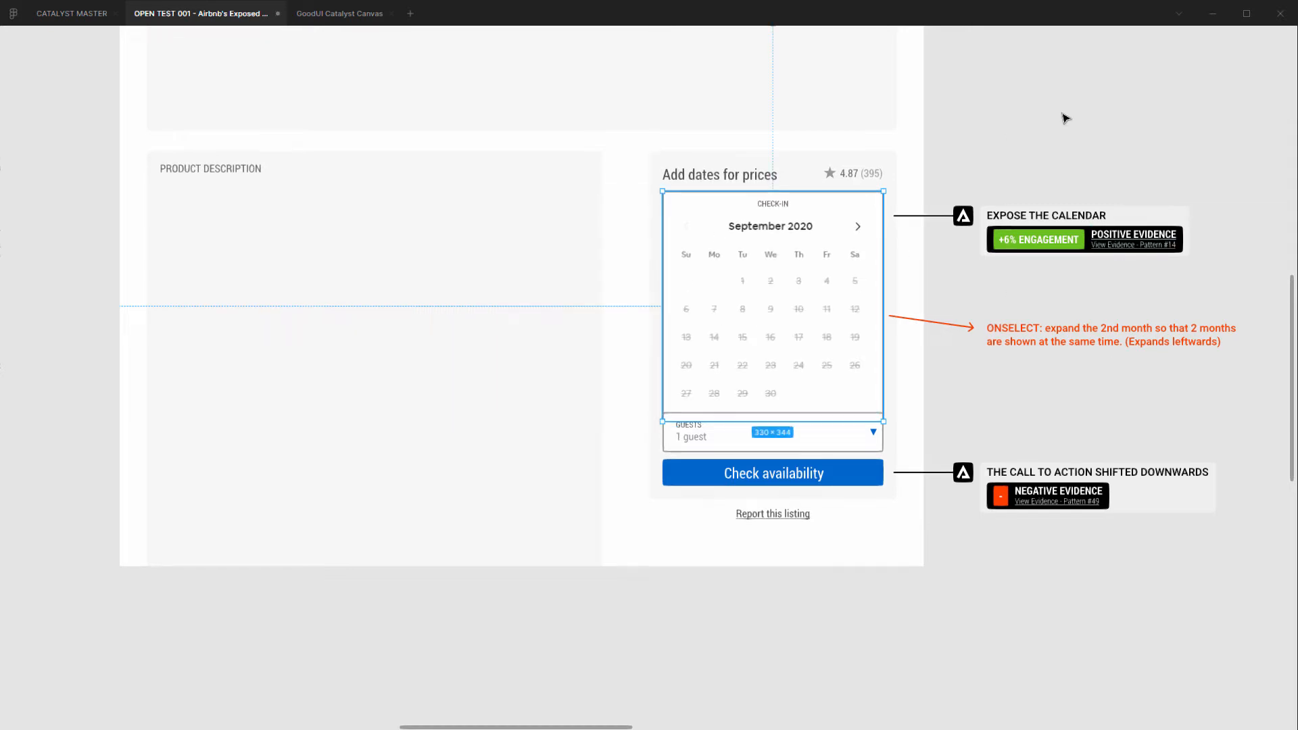
# Step: Inspect variation B's September 2020 calendar alongside control A's booking box and the neighbouring annotations
pyautogui.click(1102, 113)
pyautogui.hscroll(-5, 785, 390)
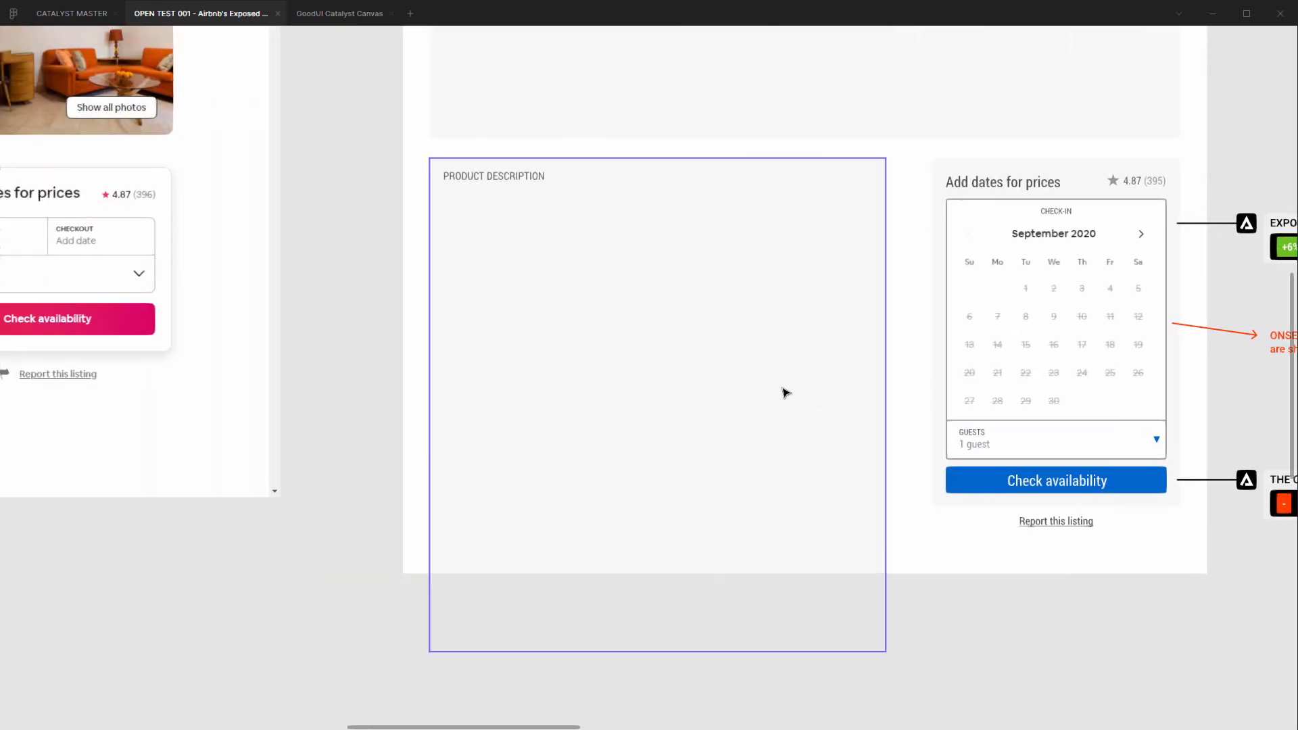
pyautogui.scroll(-3, 785, 390)
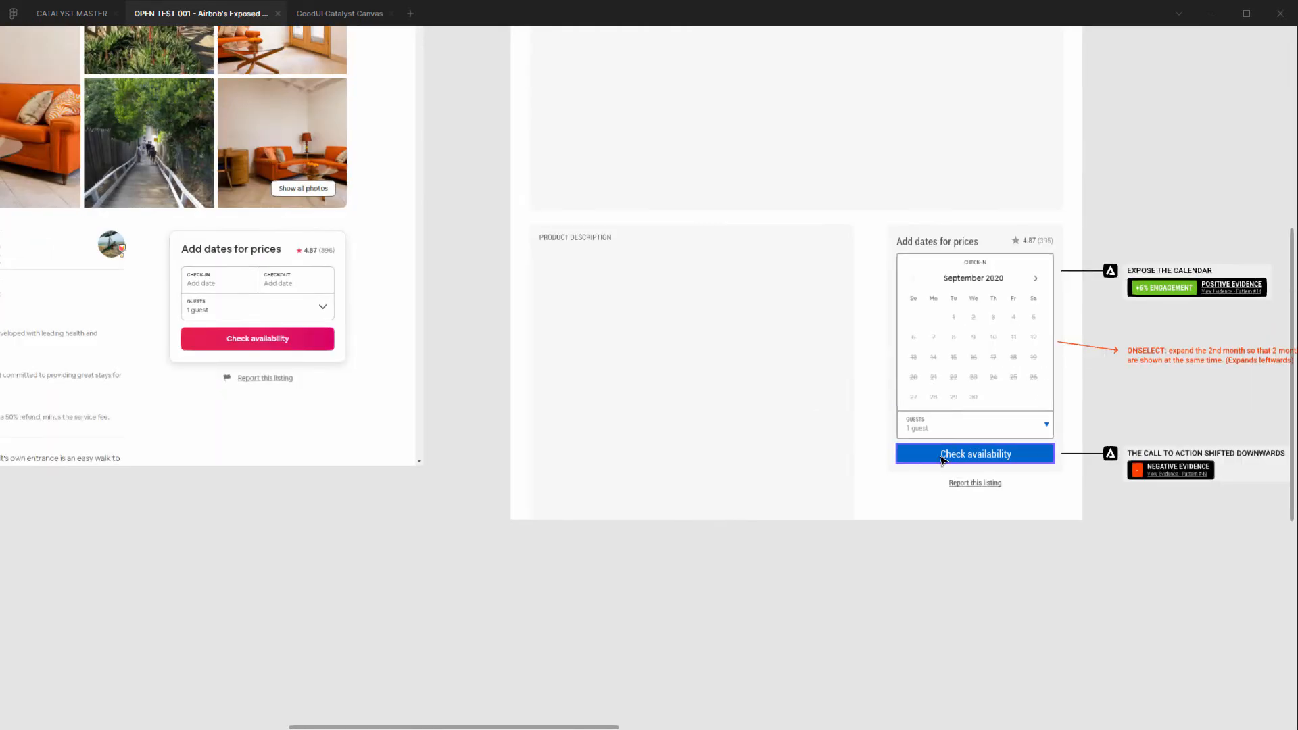
pyautogui.doubleClick(964, 322)
pyautogui.scroll(2, 1117, 253)
pyautogui.scroll(2, 1117, 252)
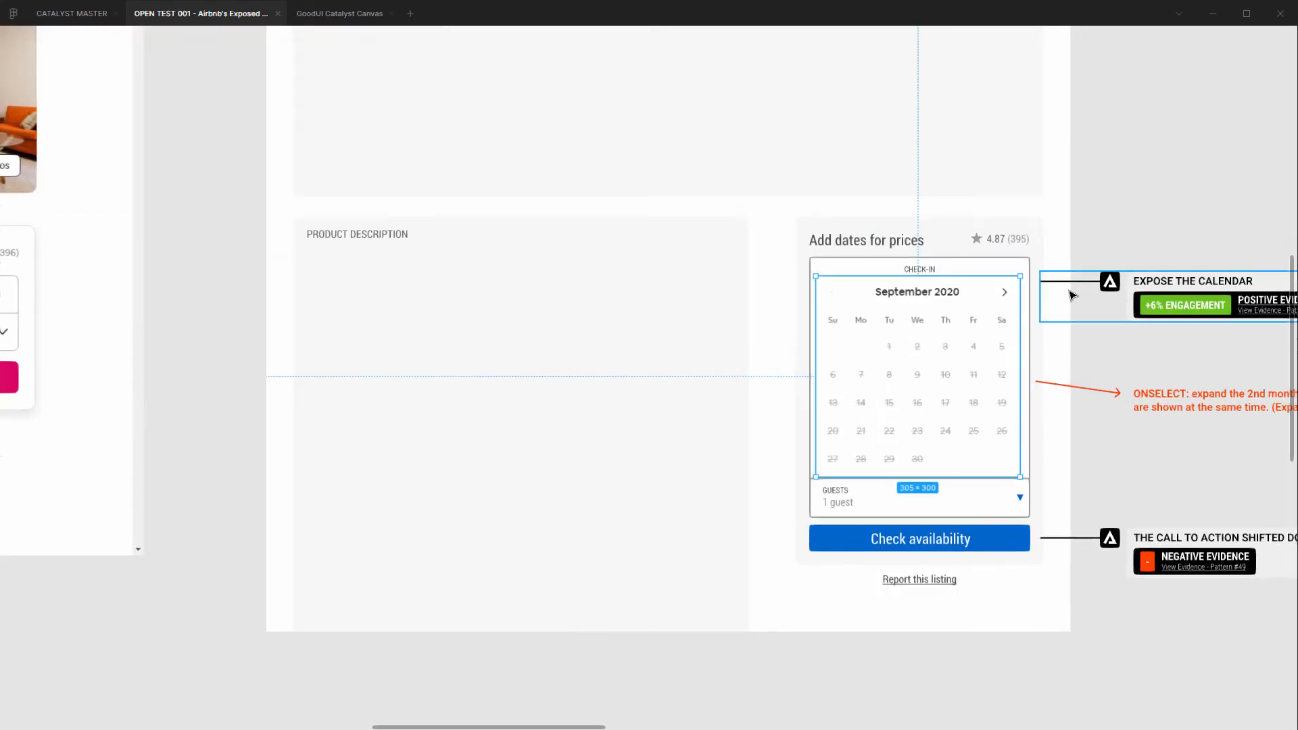
pyautogui.scroll(-2, 914, 393)
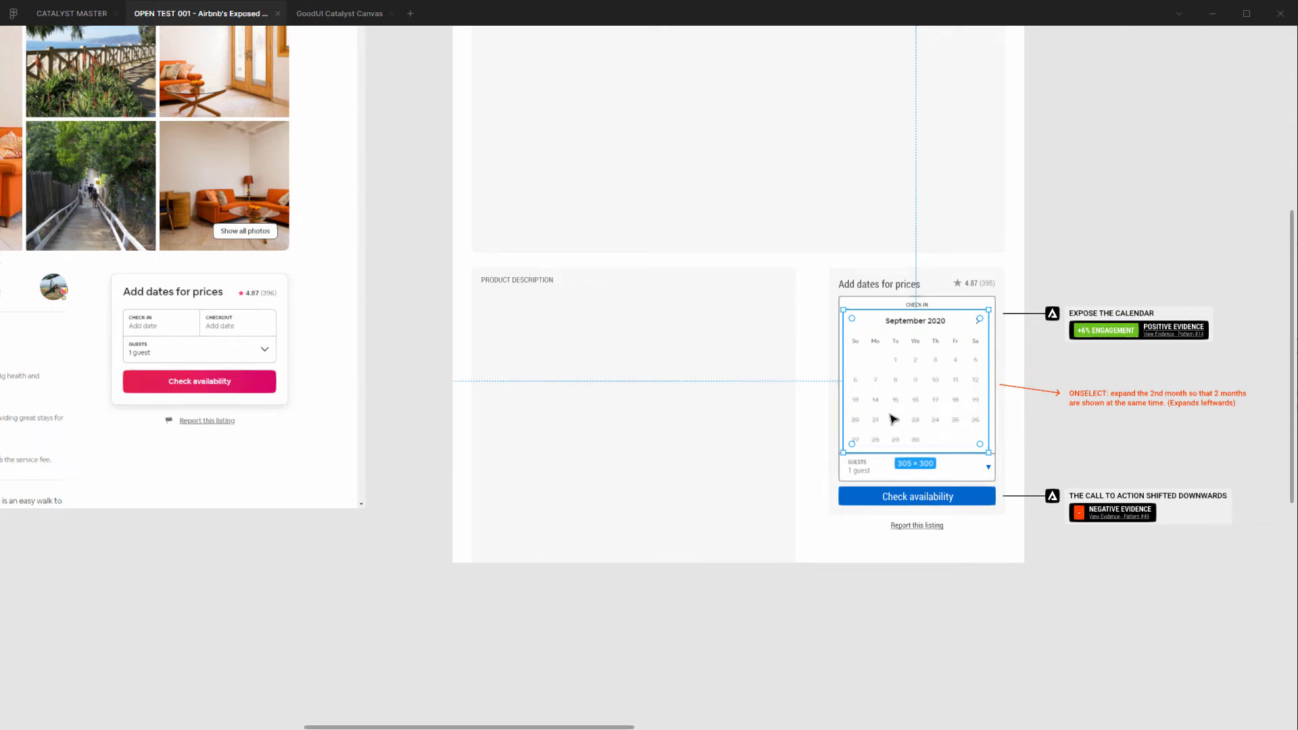
pyautogui.click(1093, 214)
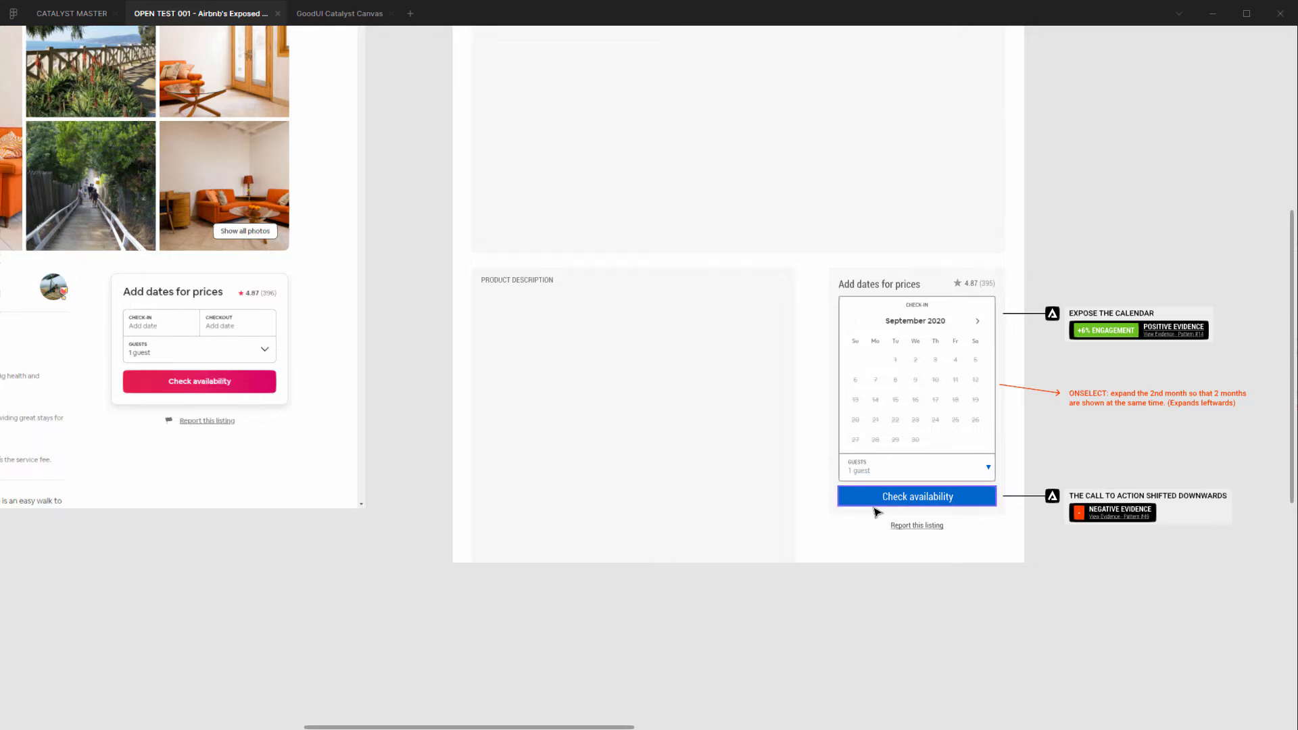
pyautogui.click(930, 351)
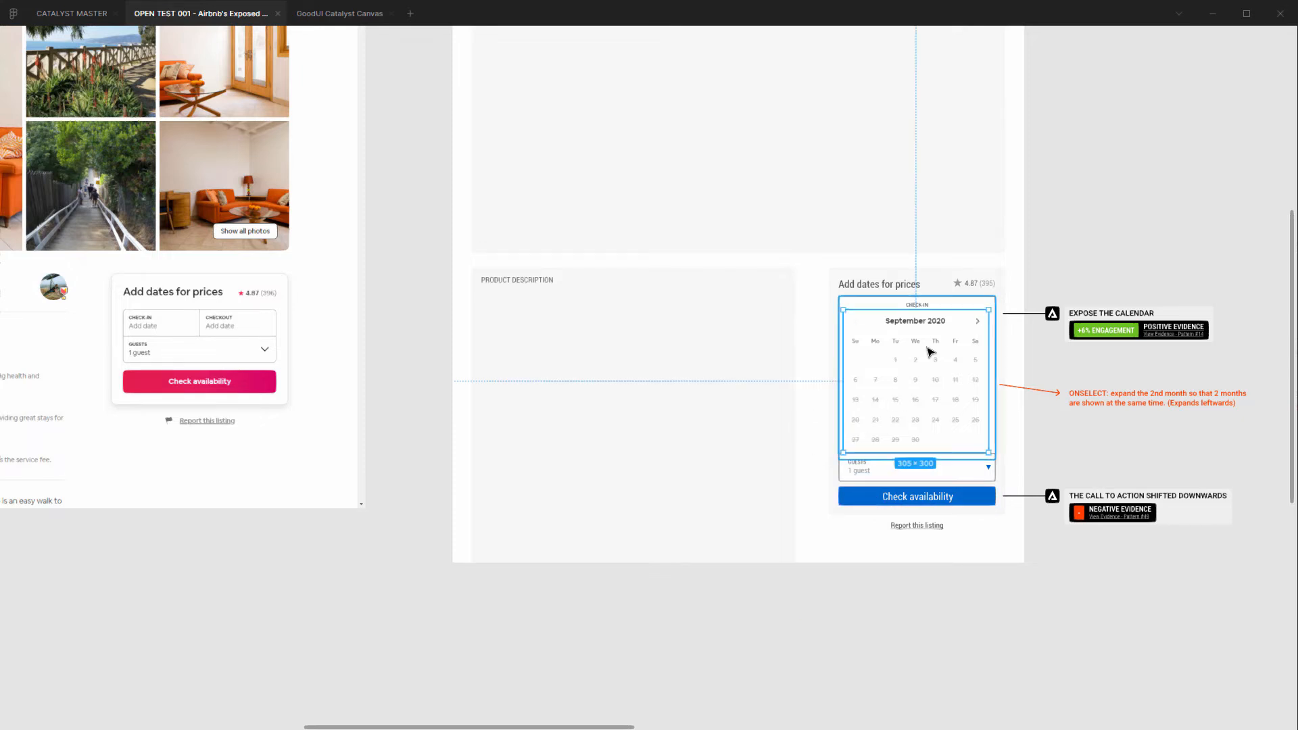
# Step: Try moving variation B's Check availability button up over the calendar, and return it below the guests field
pyautogui.click(886, 496)
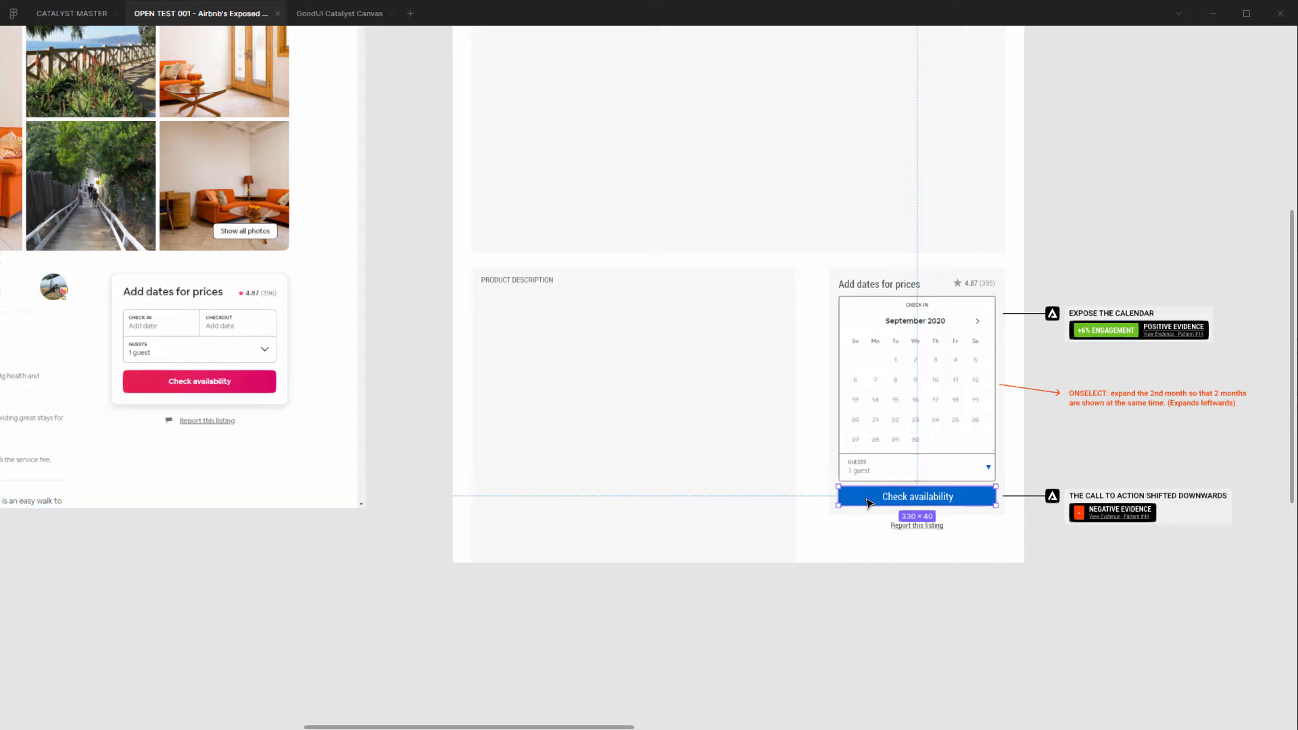
pyautogui.moveTo(870, 499); pyautogui.dragTo(860, 417)
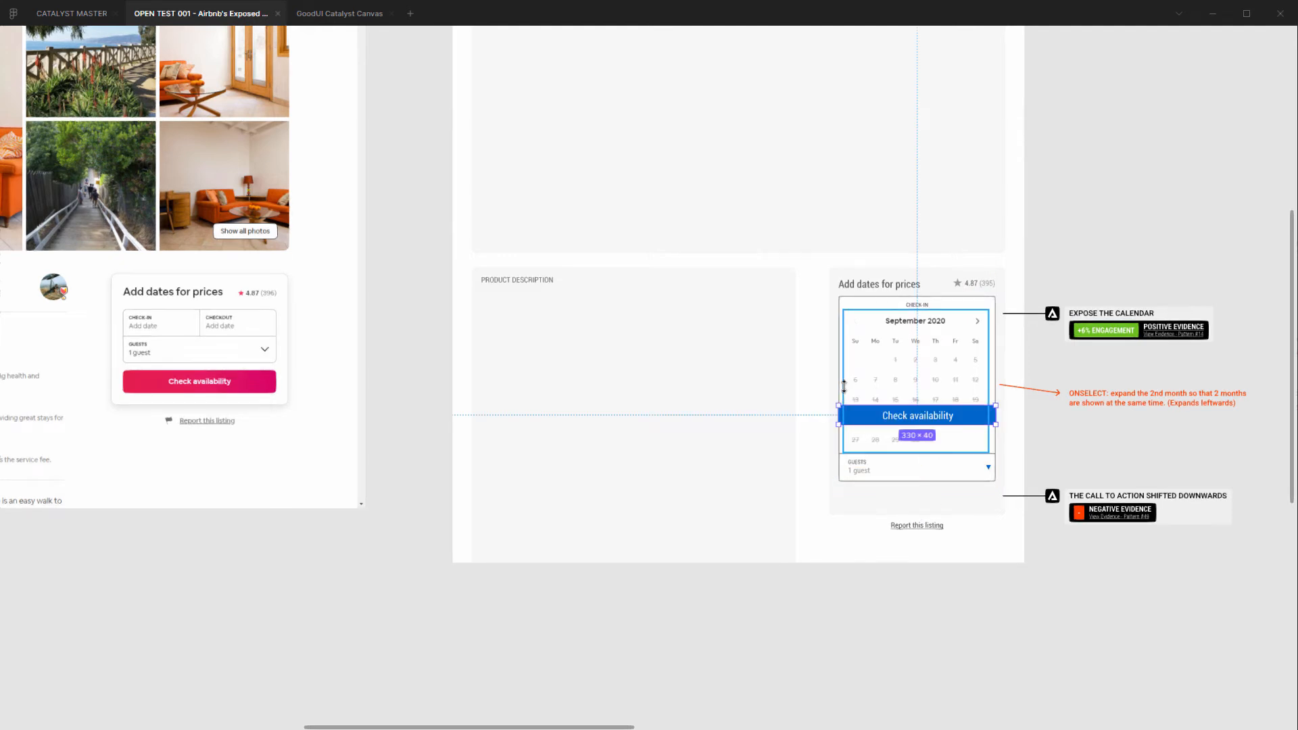
pyautogui.moveTo(899, 422); pyautogui.dragTo(928, 509)
# Step: Open the Pattern #49 evidence for the downward-shifted call to action and examine its description, median effects and tests
pyautogui.moveTo(1090, 515)
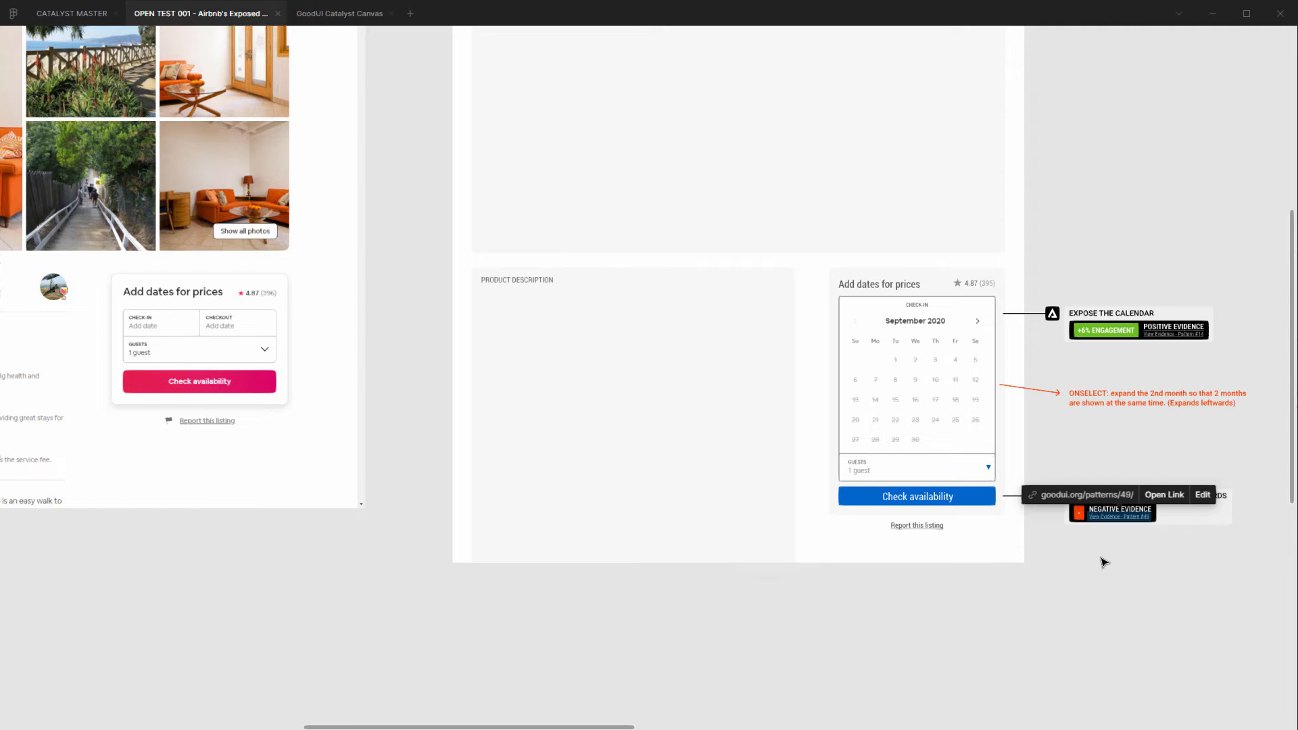
pyautogui.scroll(6, 1105, 563)
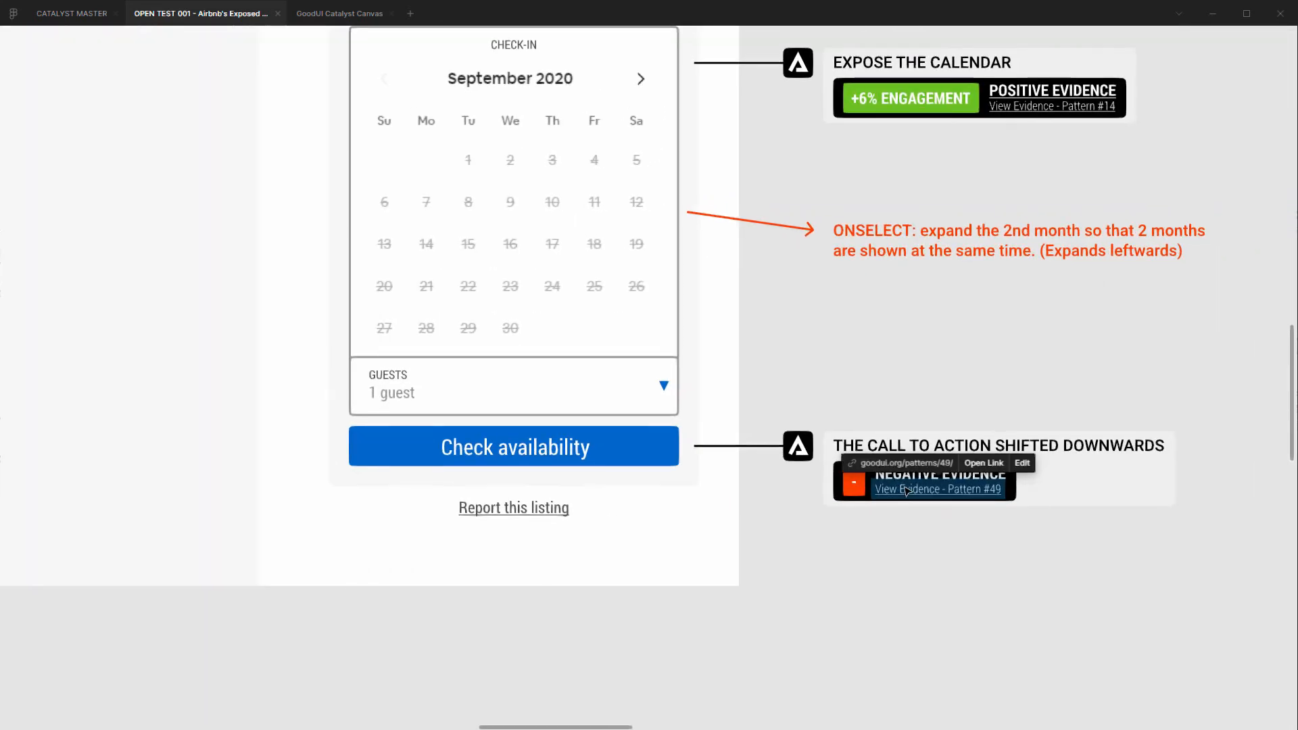
pyautogui.click(985, 464)
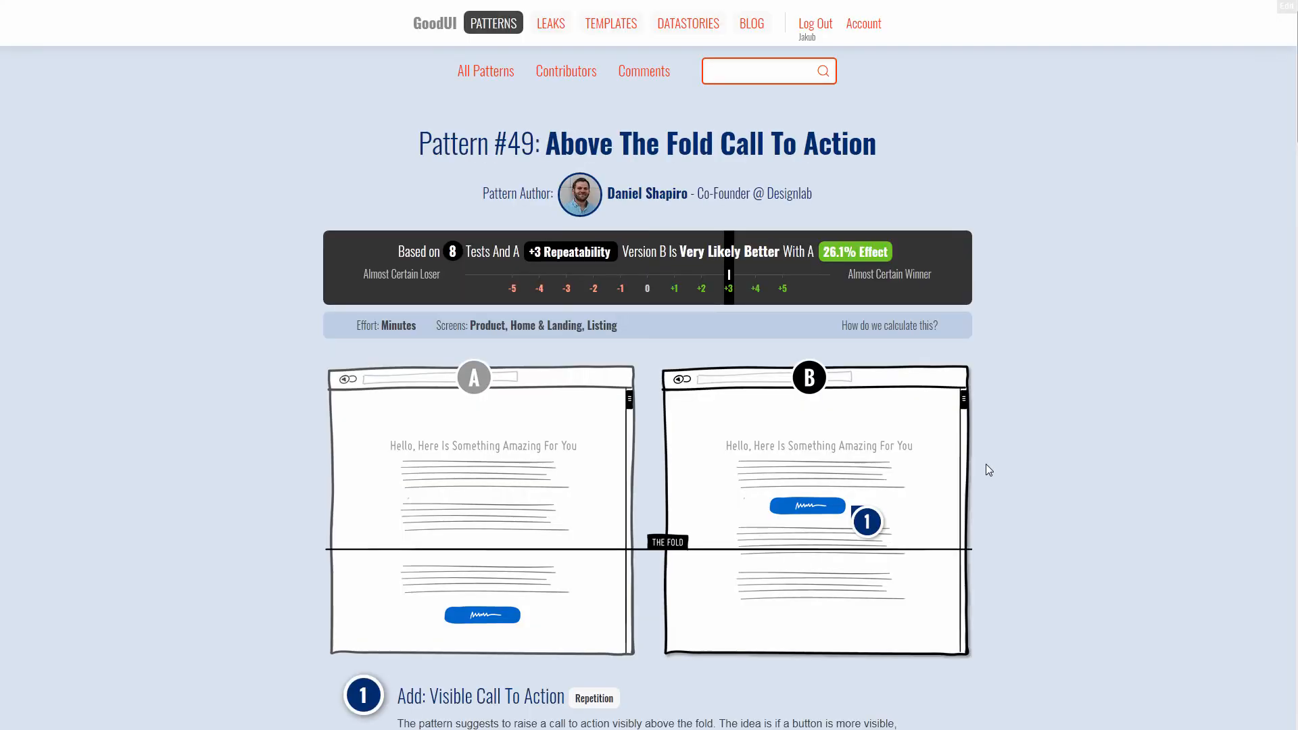
pyautogui.scroll(-4, 873, 325)
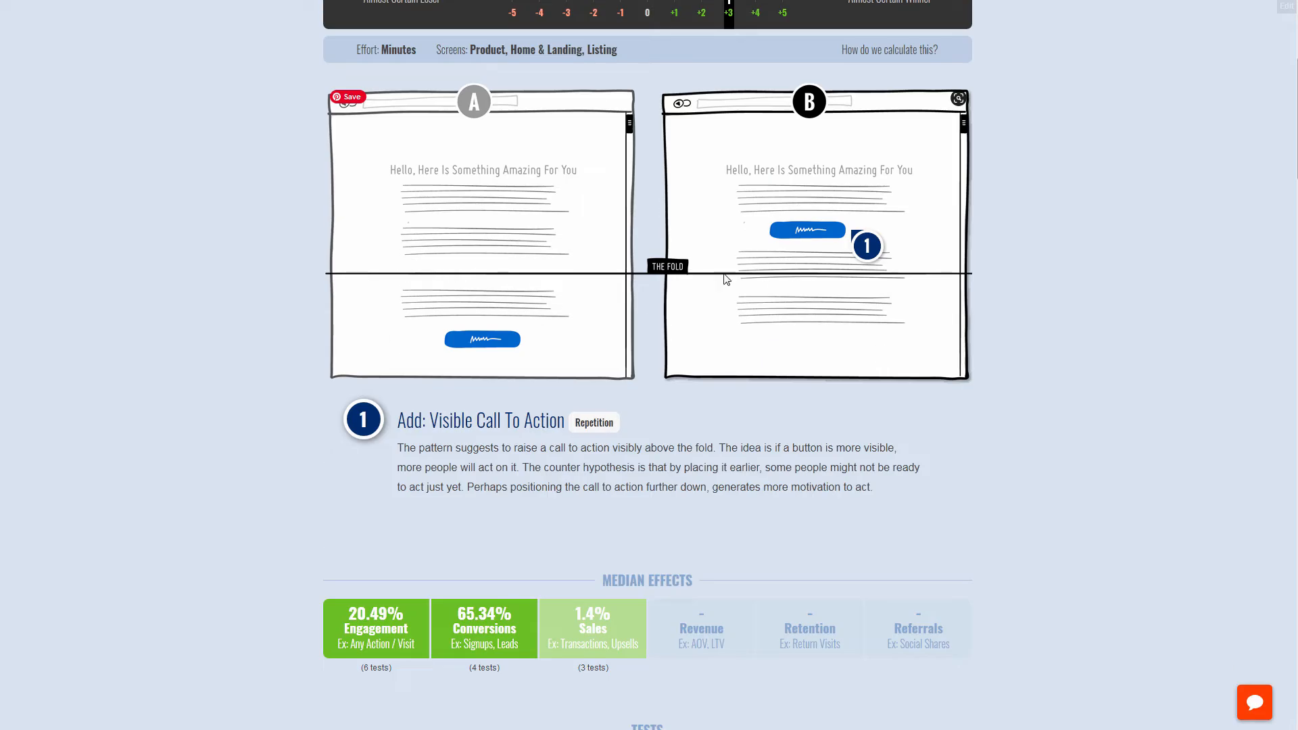
pyautogui.scroll(1, 725, 279)
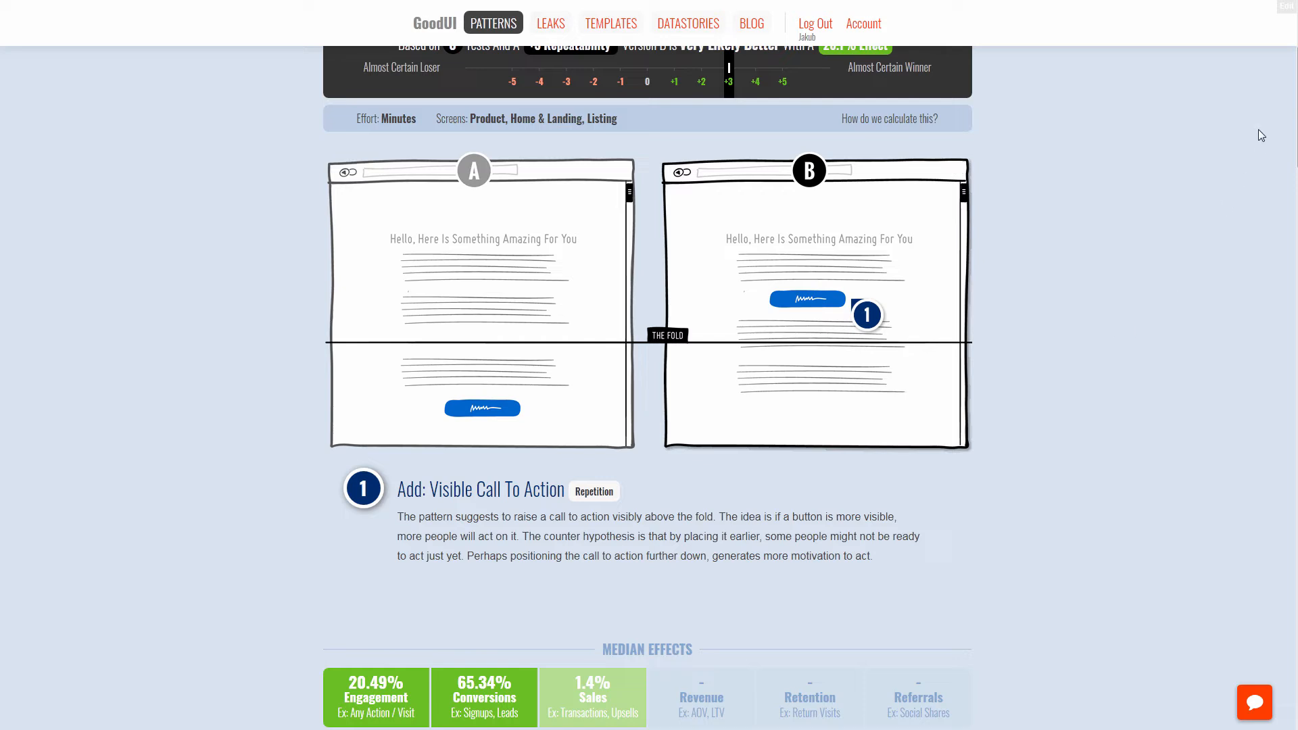
pyautogui.scroll(-5, 985, 331)
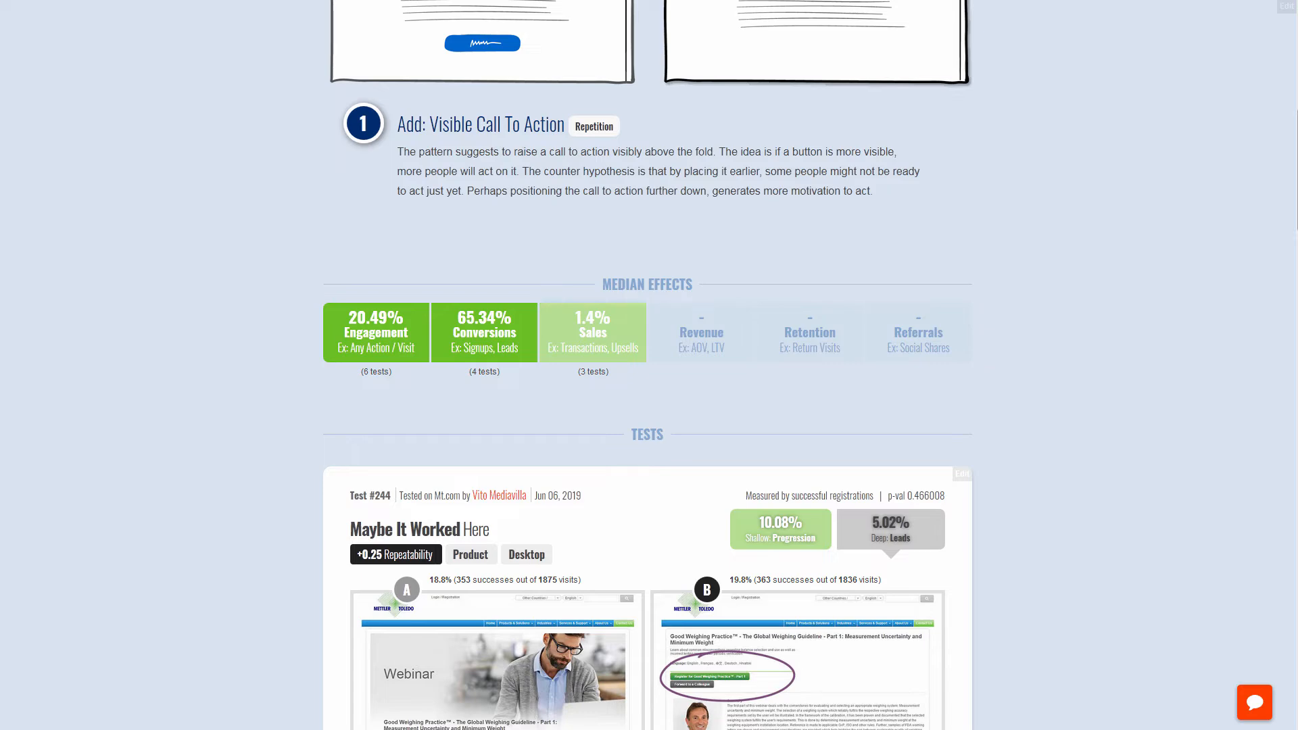
pyautogui.scroll(8, 481, 281)
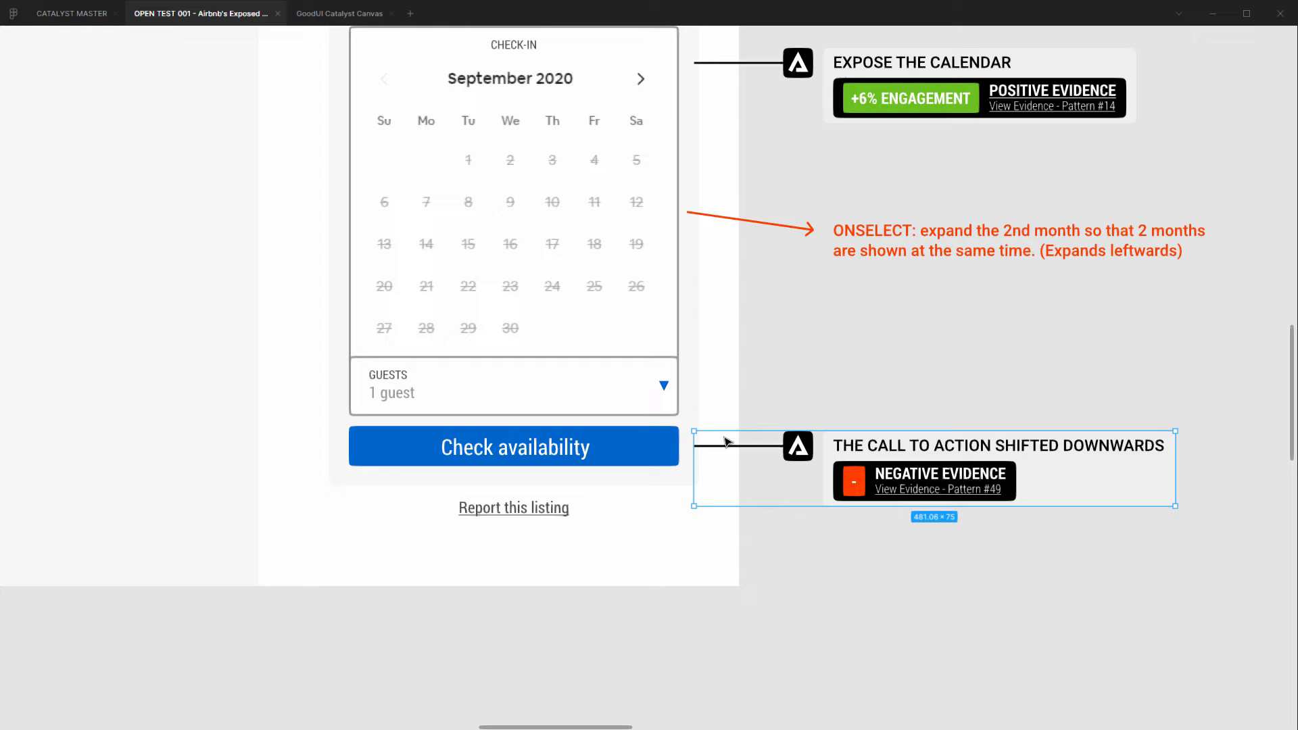
# Step: Switch back to Figma and compare variation B's expanded calendar with variation C's higher call to action
pyautogui.click(789, 378)
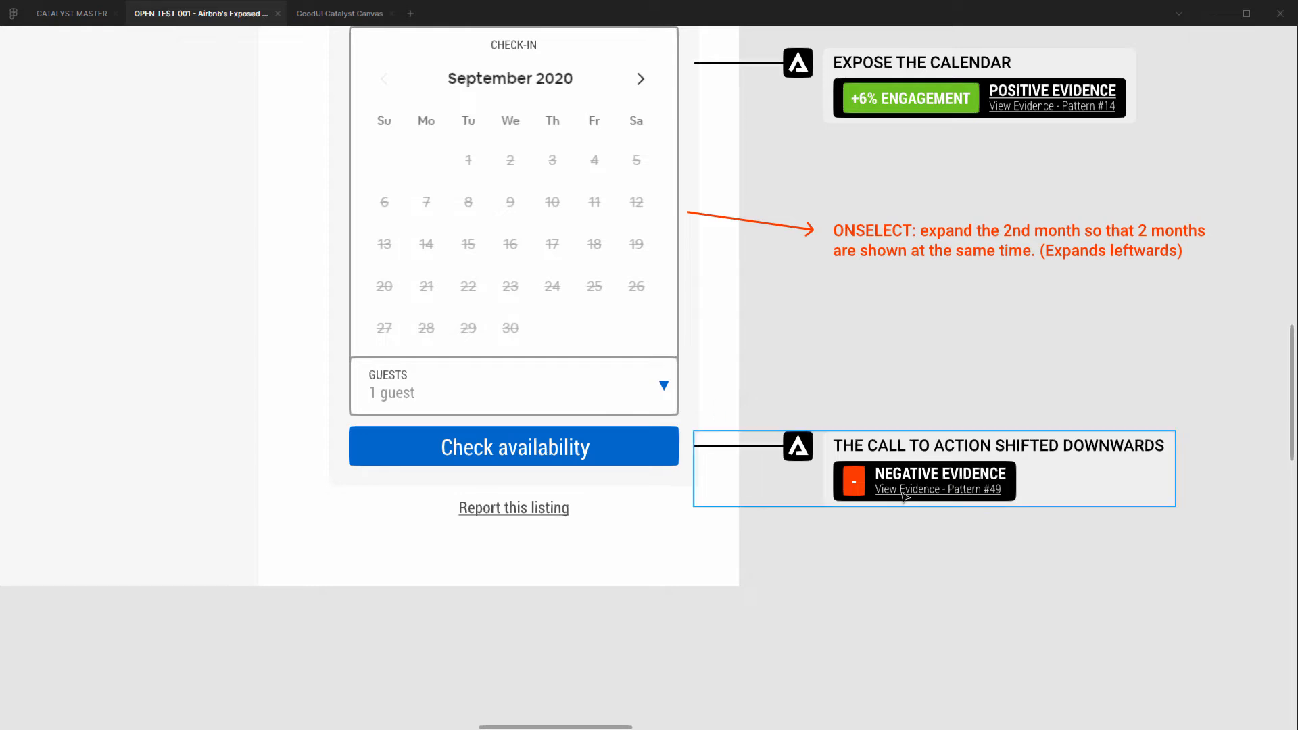
pyautogui.scroll(-3, 809, 380)
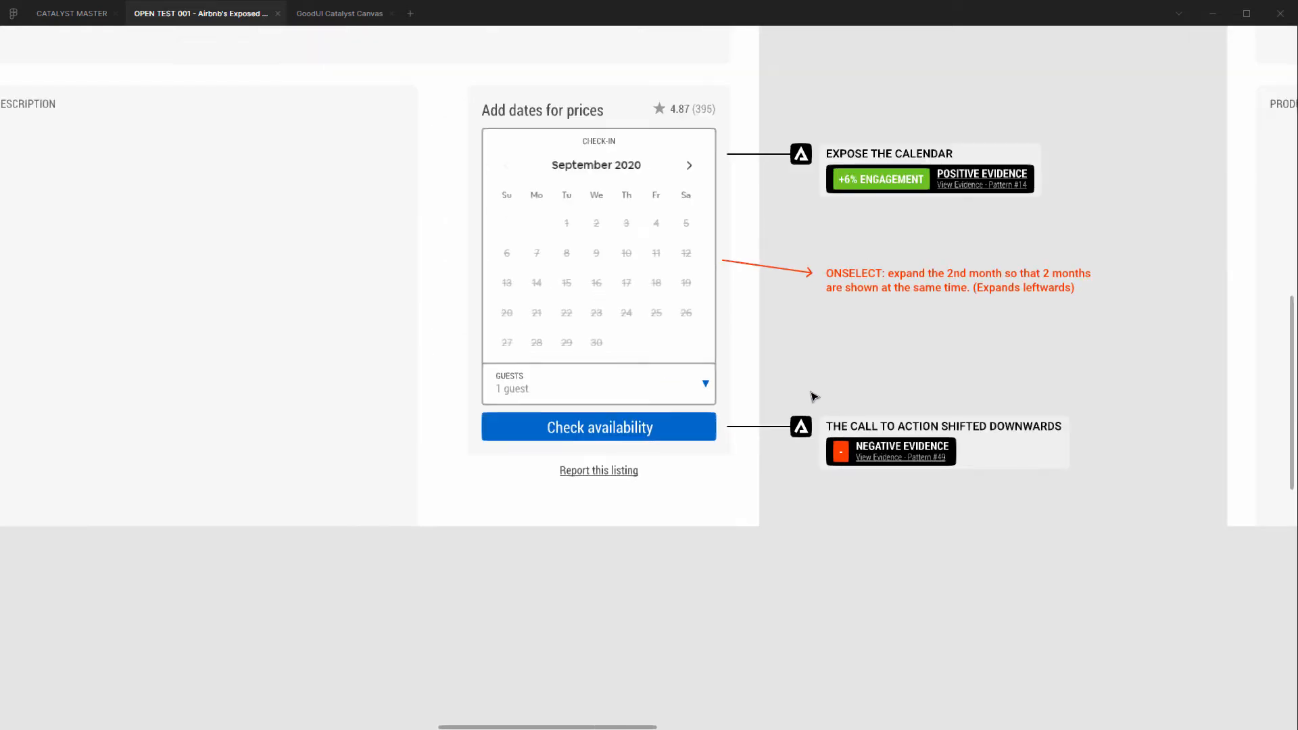
pyautogui.scroll(-3, 811, 358)
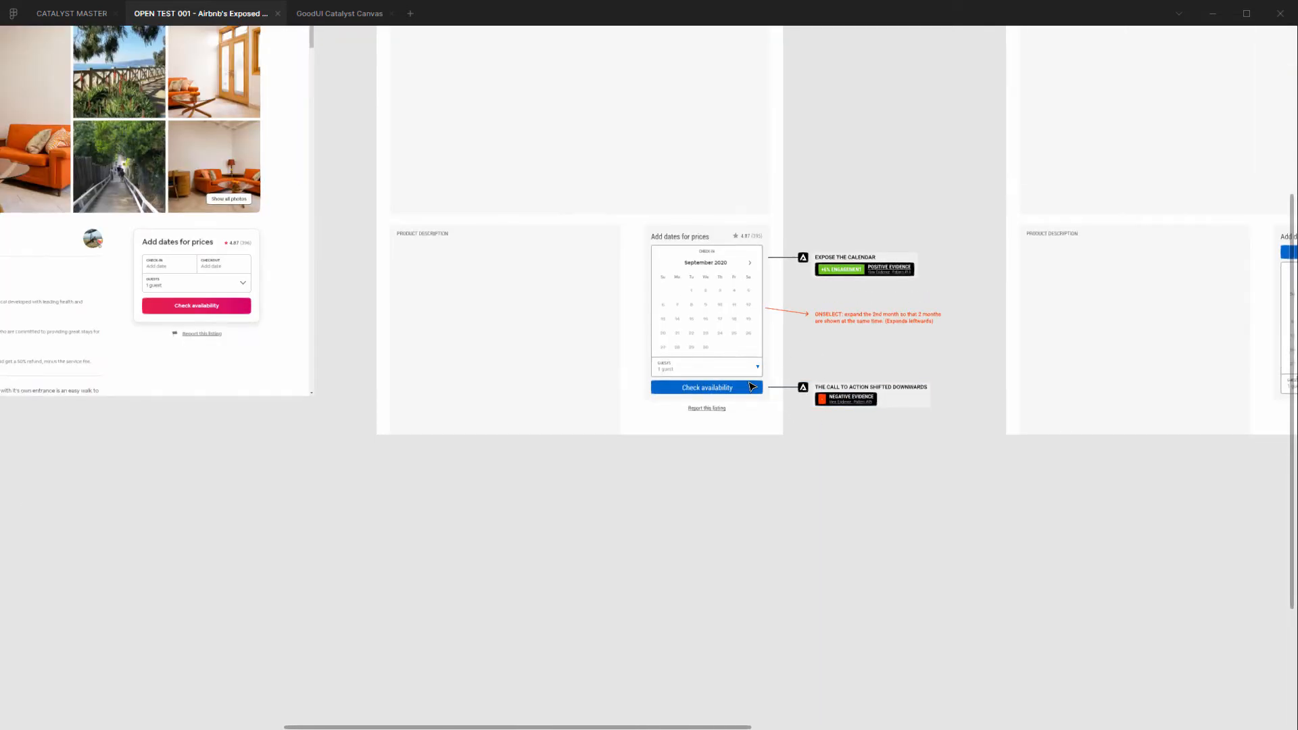
pyautogui.scroll(3, 809, 467)
pyautogui.hscroll(6, 886, 419)
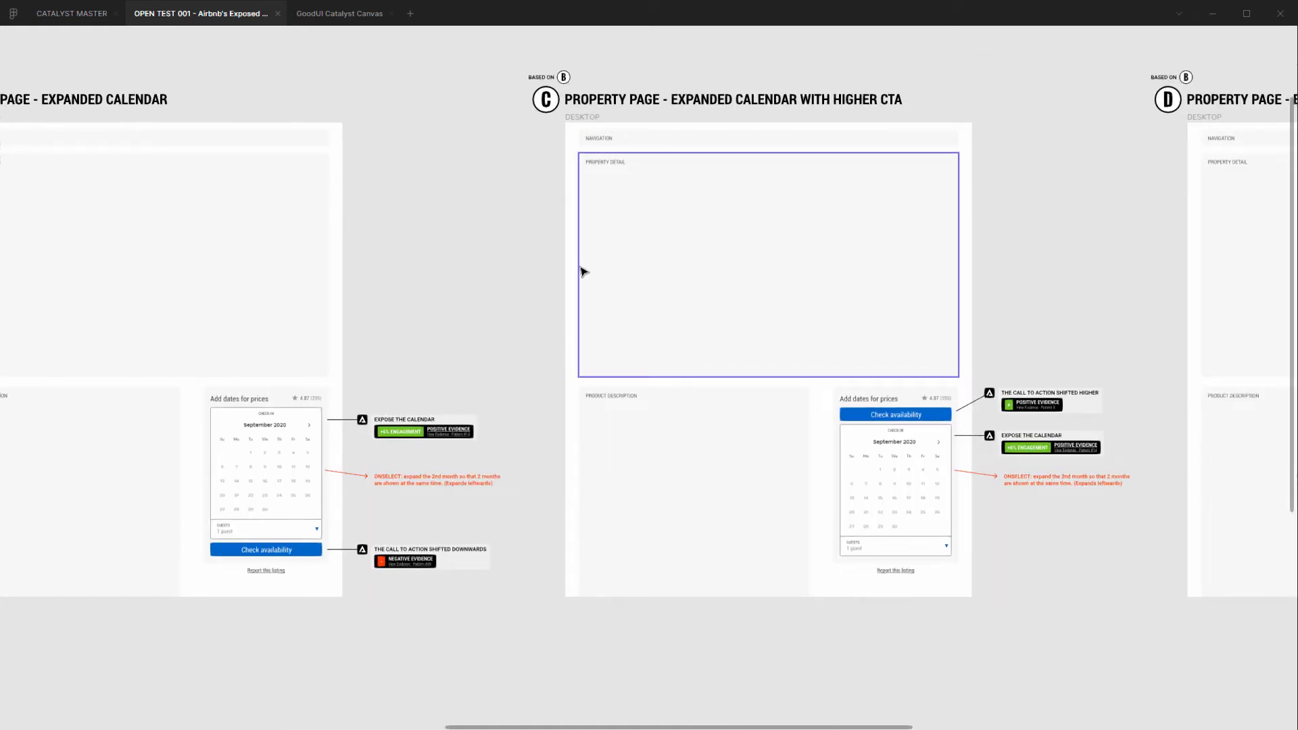
pyautogui.hscroll(-2, 252, 435)
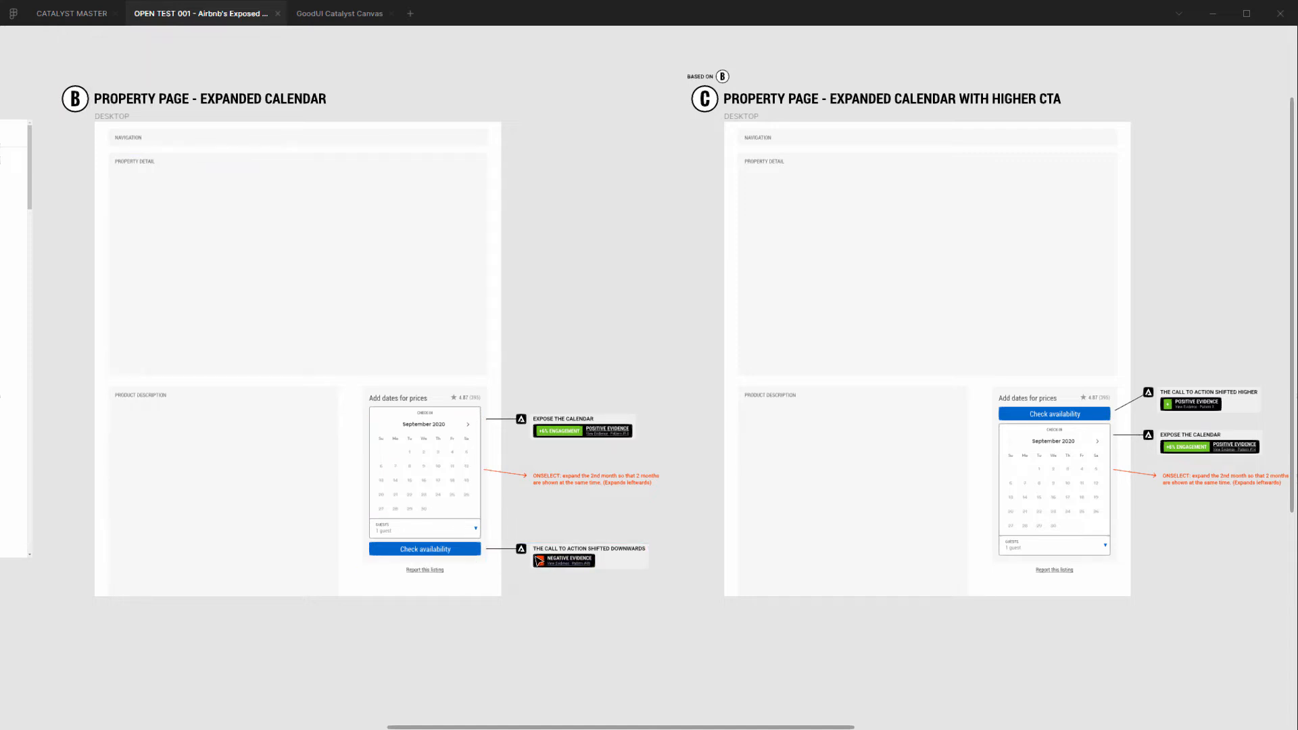
pyautogui.hscroll(2, 785, 429)
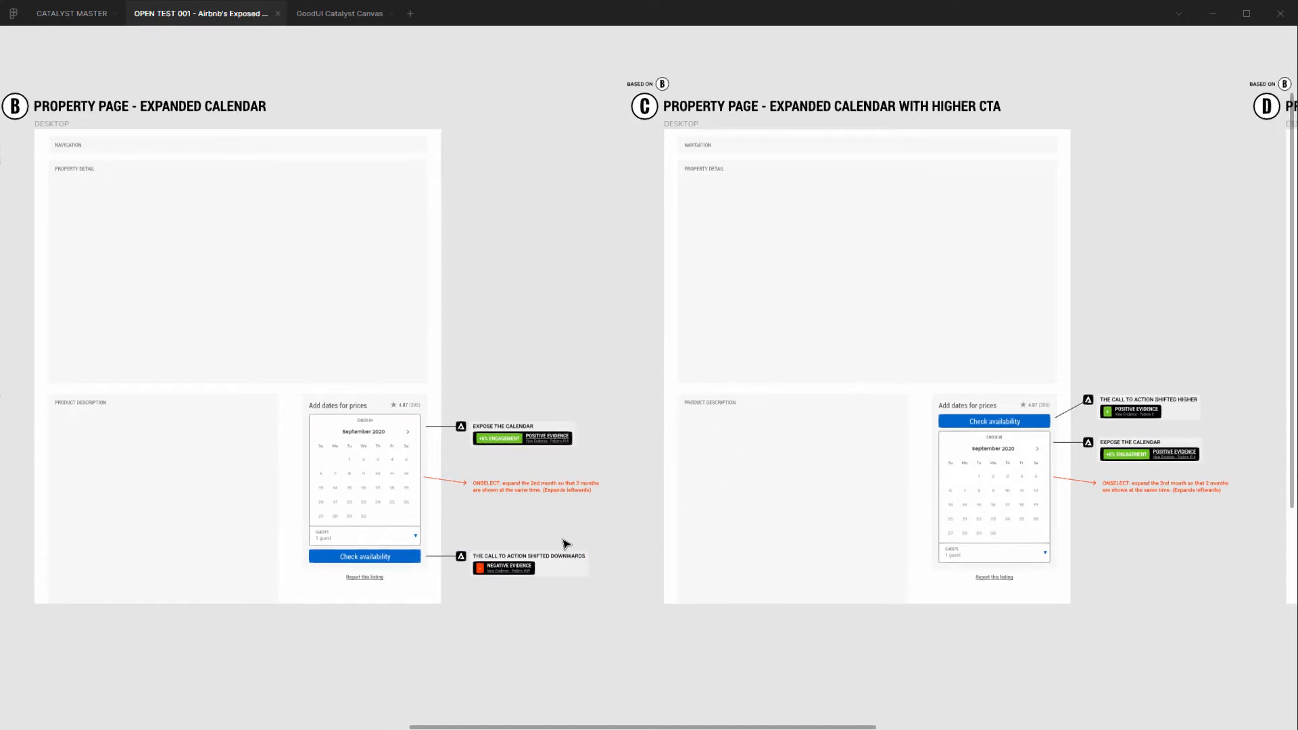
# Step: Inspect variation C's Check availability button, the calendar beneath it and the attached annotations
pyautogui.scroll(3, 943, 504)
pyautogui.scroll(1, 941, 502)
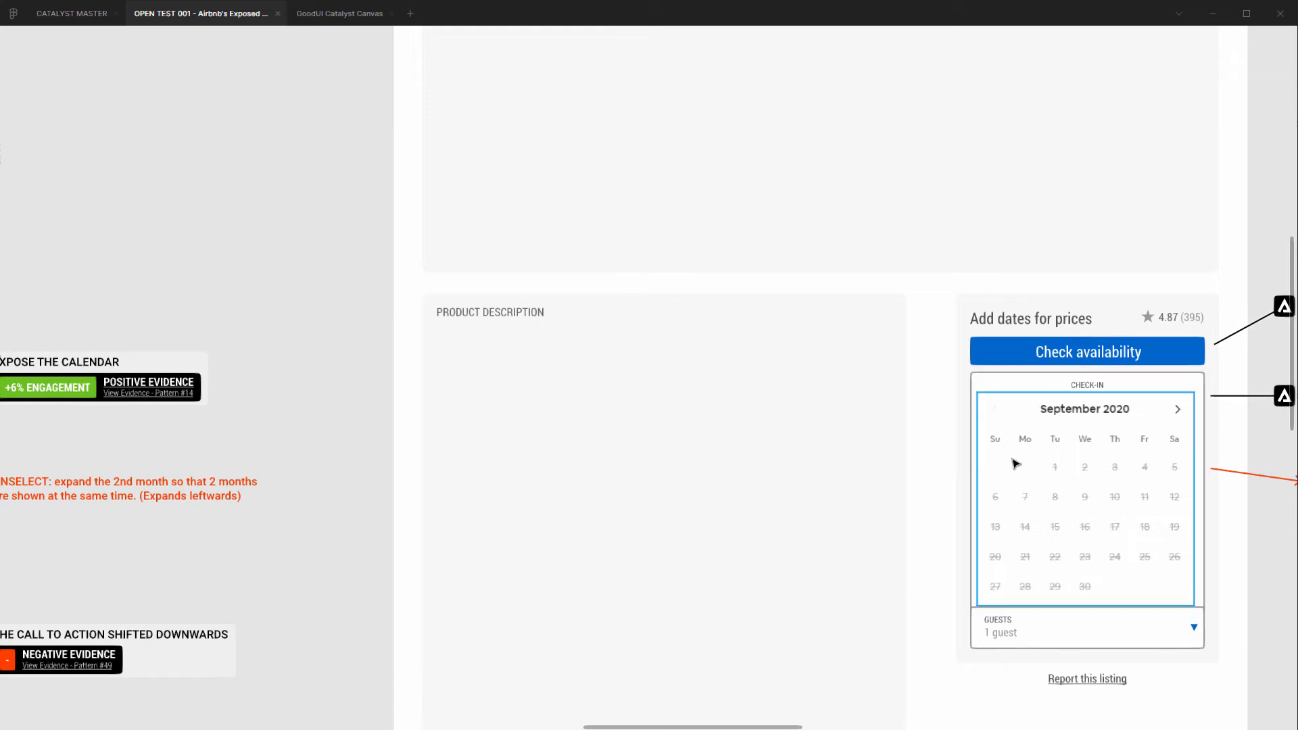
pyautogui.moveTo(1048, 451); pyautogui.dragTo(935, 405)
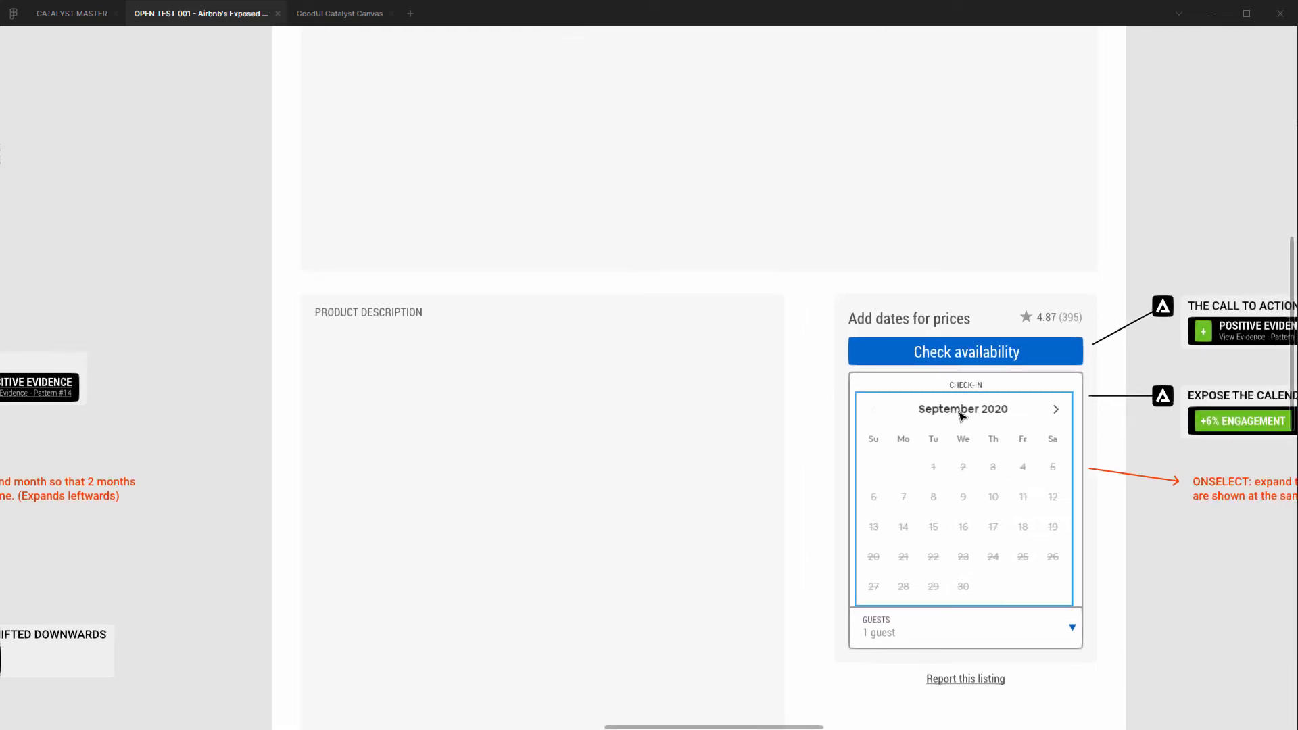
pyautogui.hscroll(4, 963, 416)
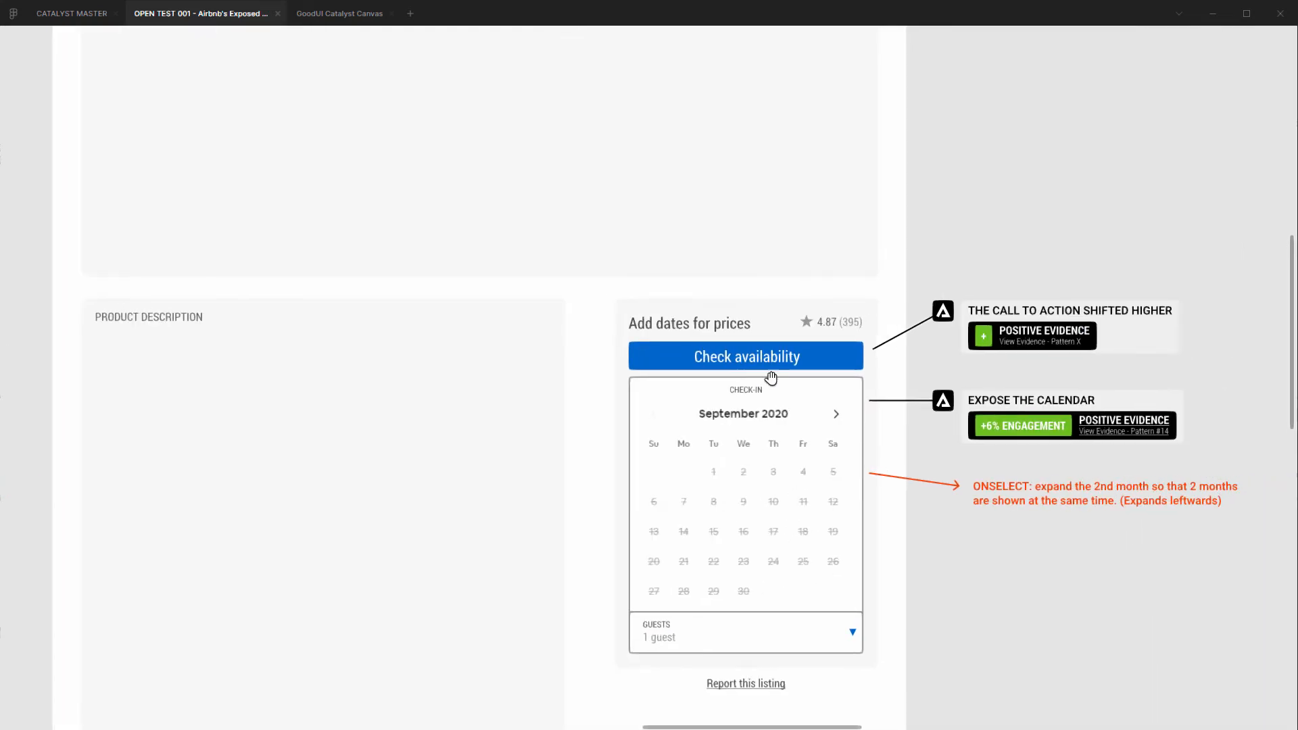
pyautogui.click(700, 370)
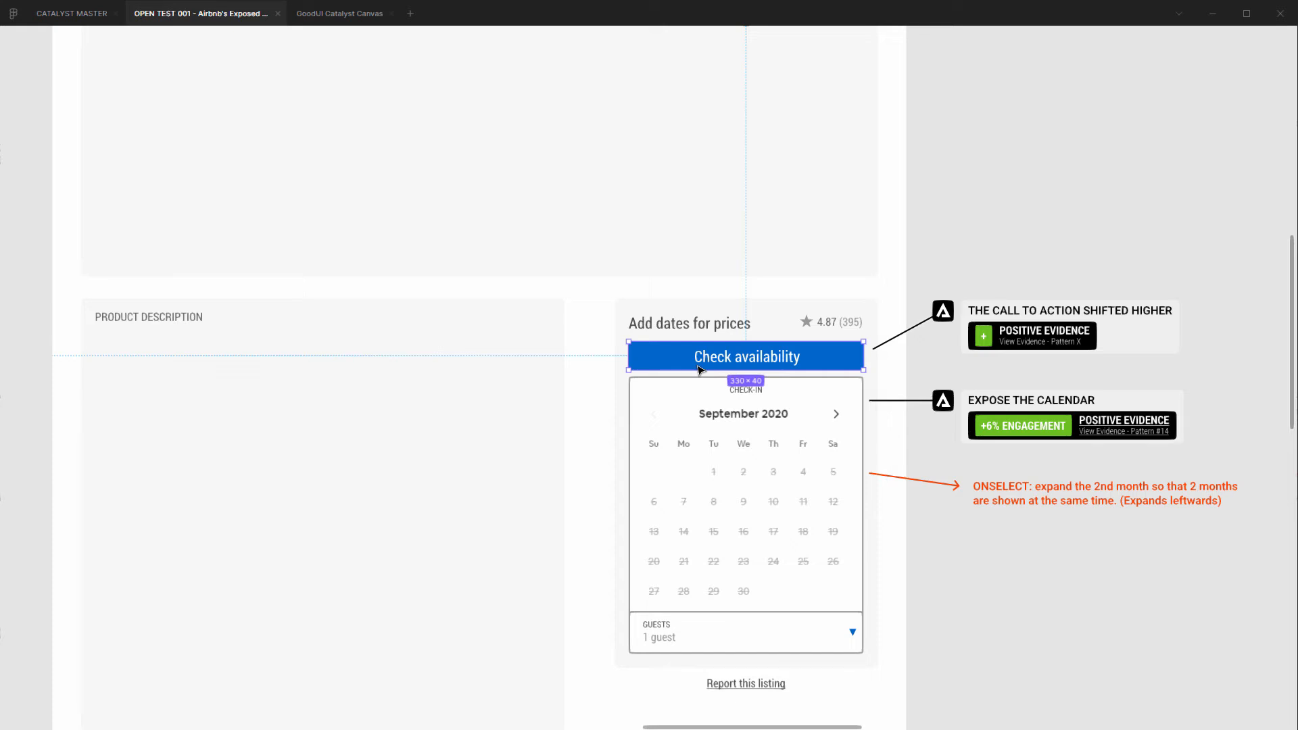
pyautogui.click(965, 212)
pyautogui.scroll(-2, 704, 455)
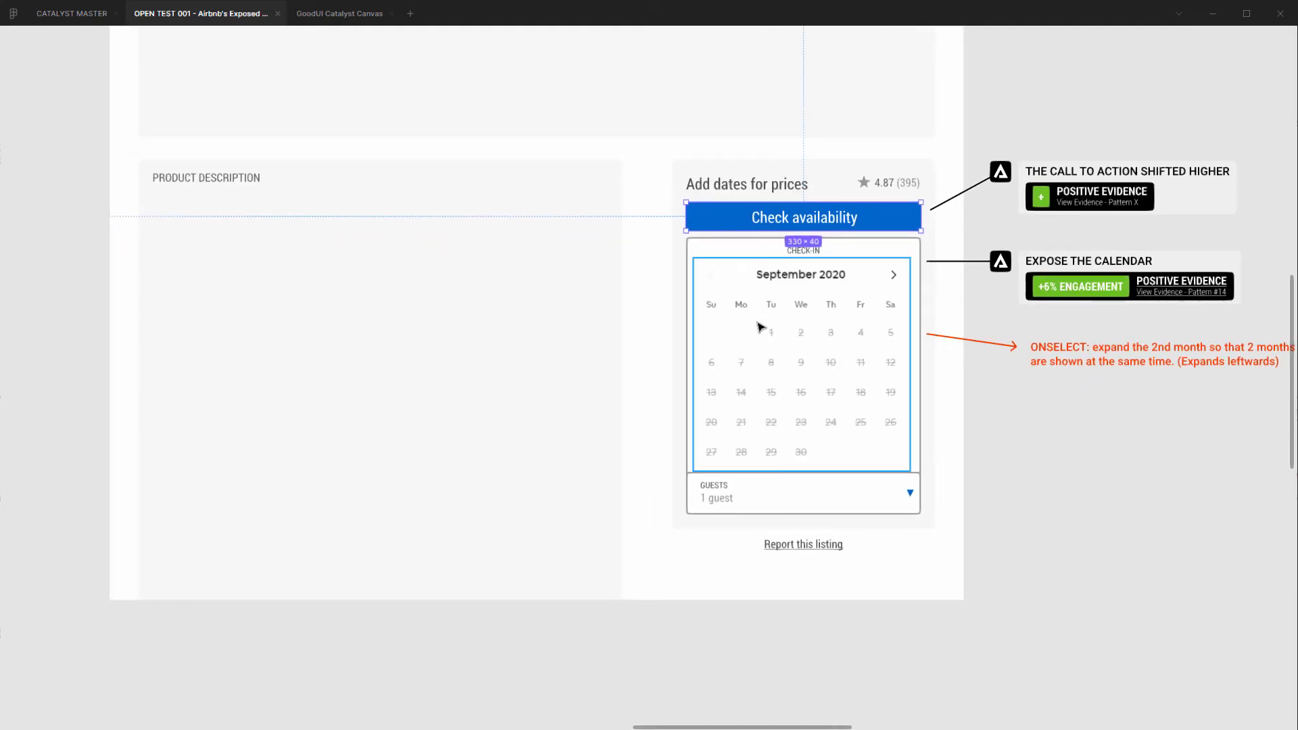
pyautogui.click(760, 327)
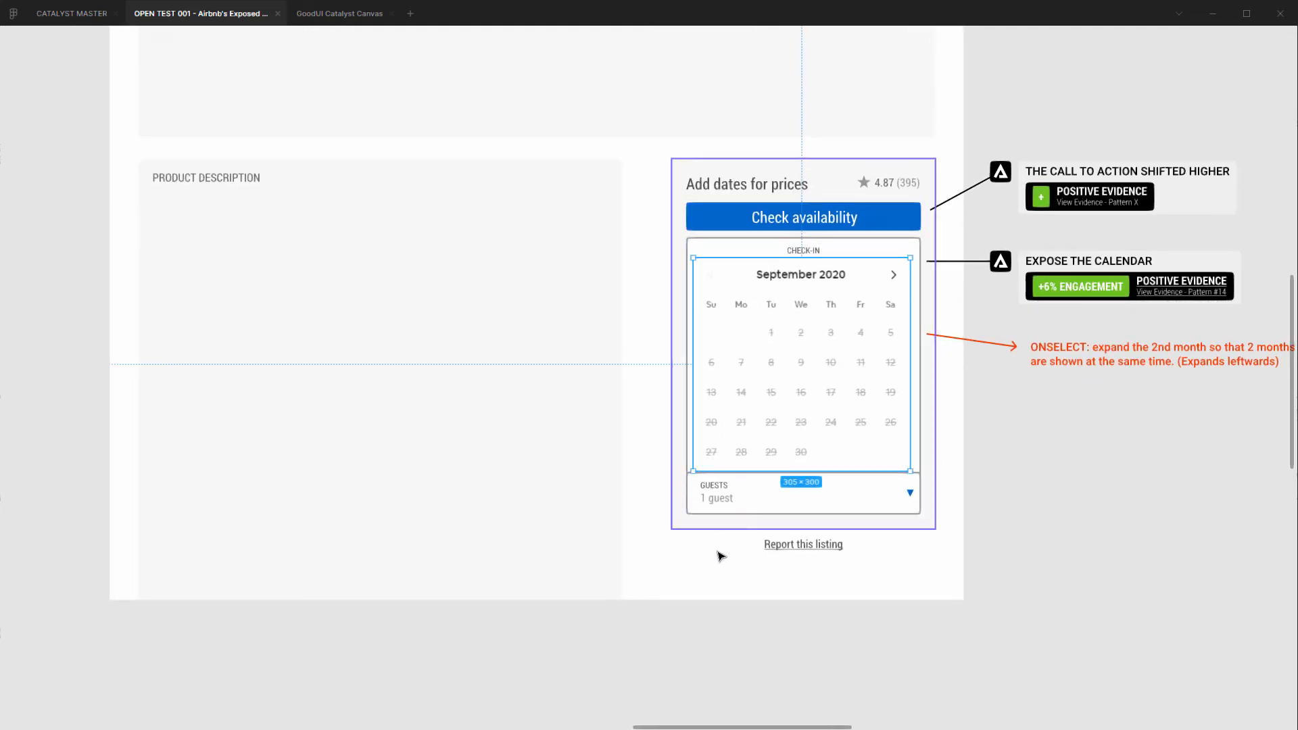
pyautogui.click(1032, 95)
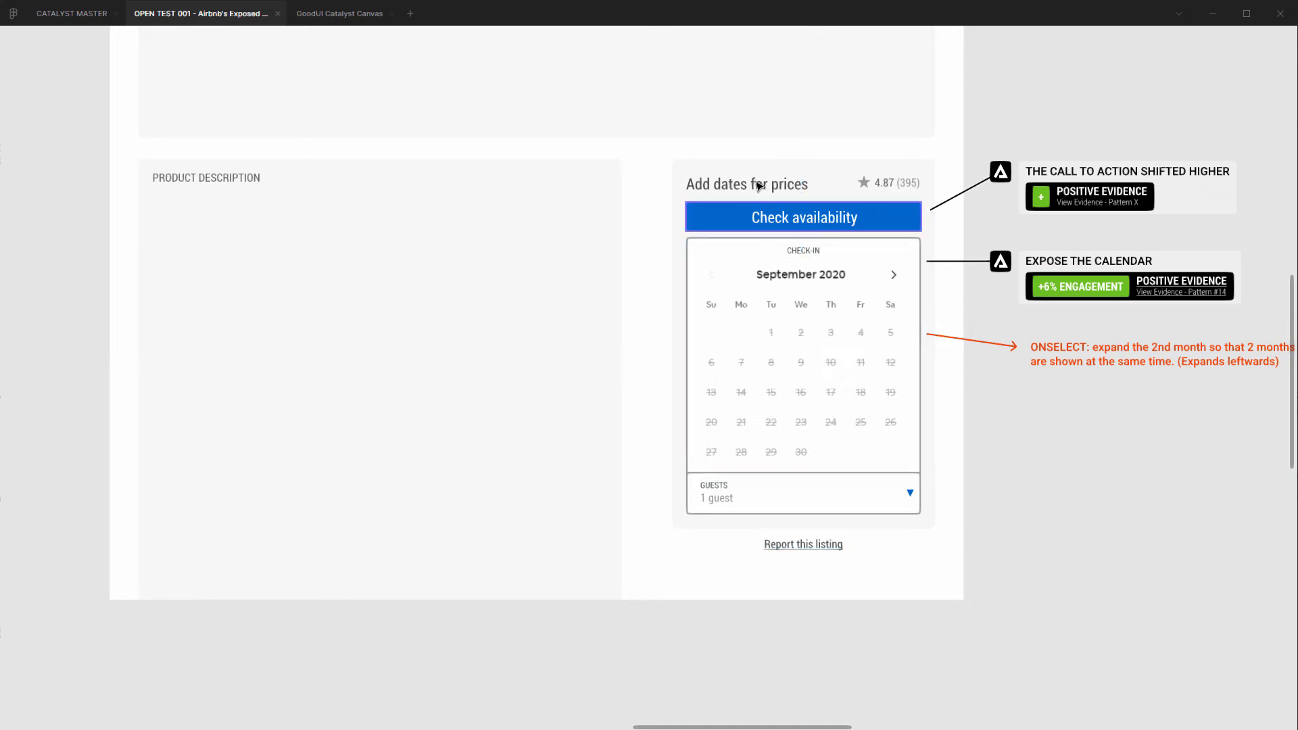
# Step: Compare the call-to-action placement and evidence annotations of variations B and C, and select variation C's Check availability button
pyautogui.scroll(-3, 635, 177)
pyautogui.moveTo(548, 232); pyautogui.dragTo(764, 323)
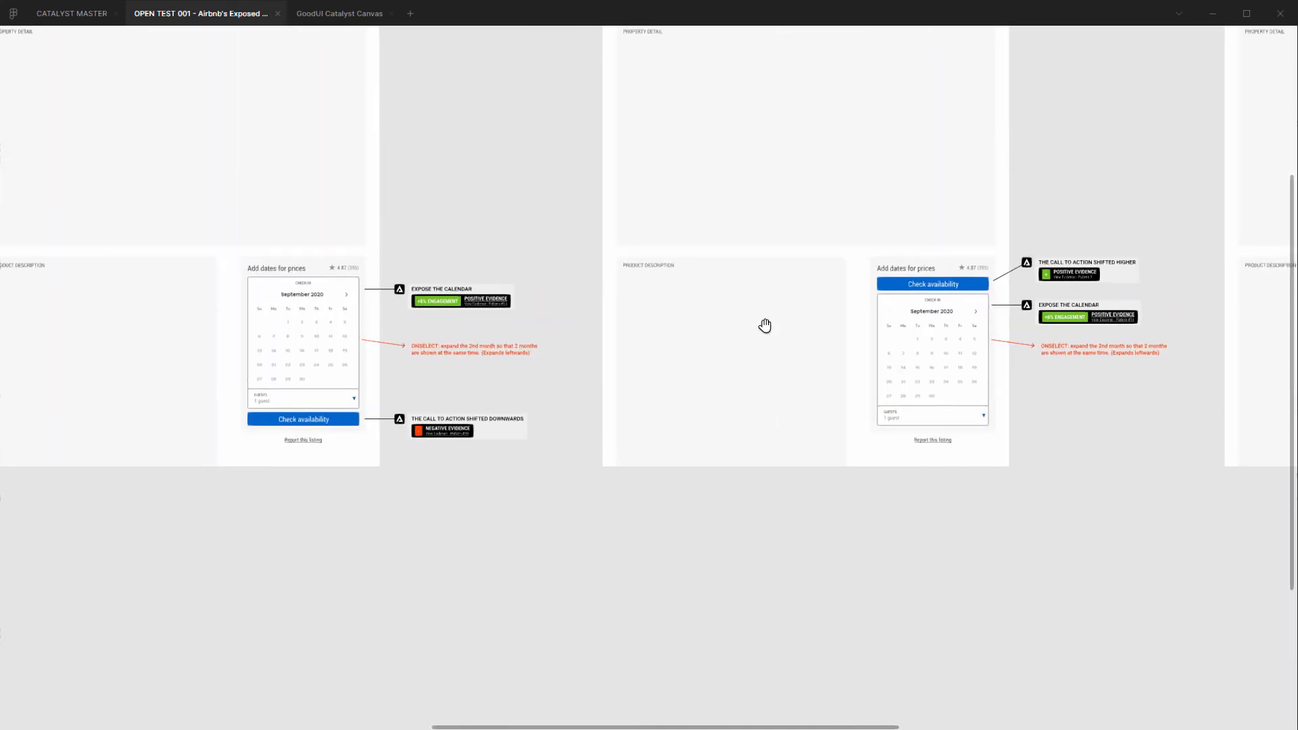
pyautogui.scroll(4, 932, 299)
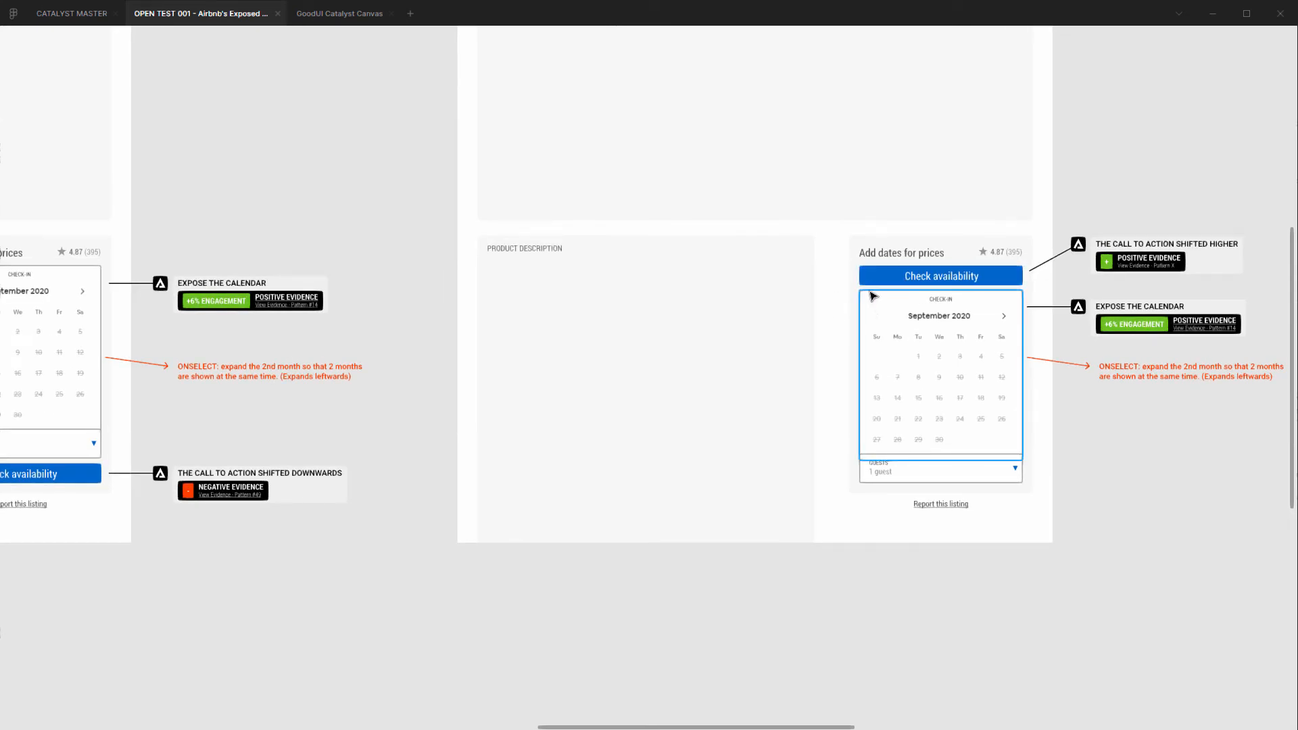
pyautogui.hscroll(-5, 886, 343)
pyautogui.scroll(2, 928, 379)
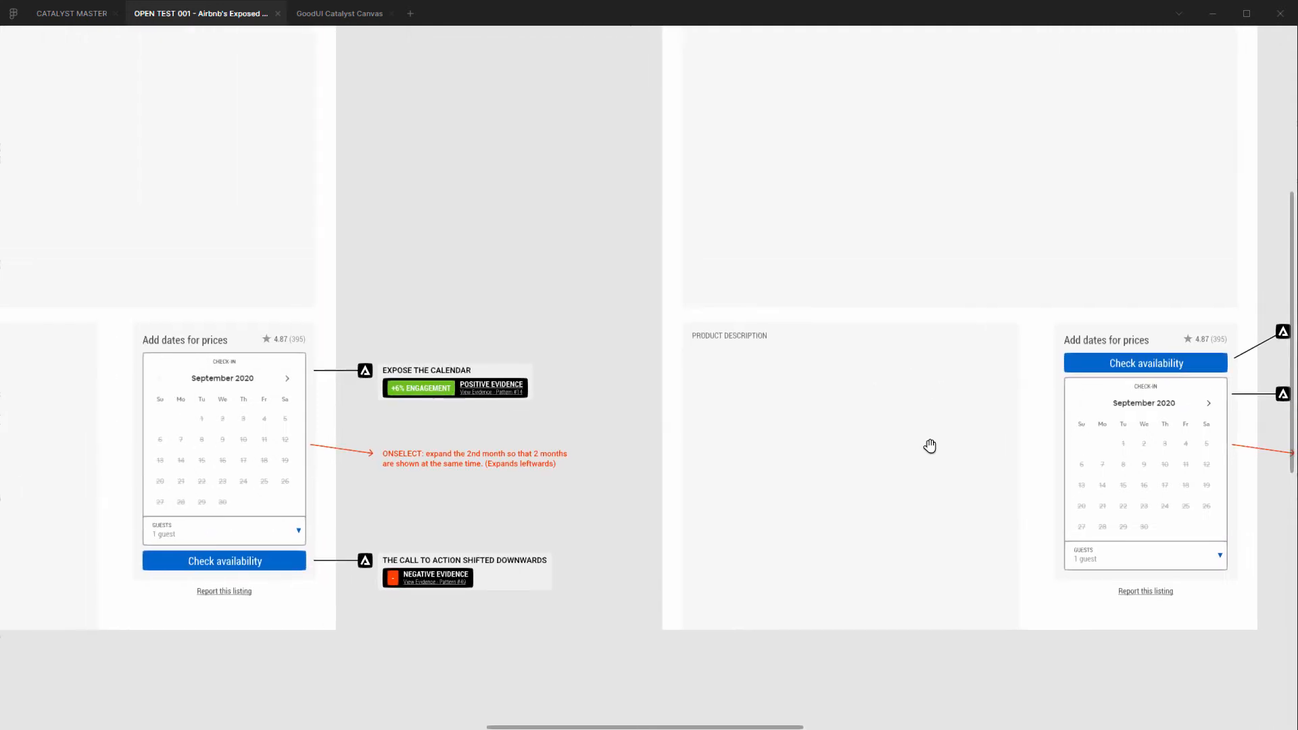
pyautogui.hscroll(2, 930, 445)
pyautogui.scroll(1, 930, 445)
pyautogui.click(1030, 418)
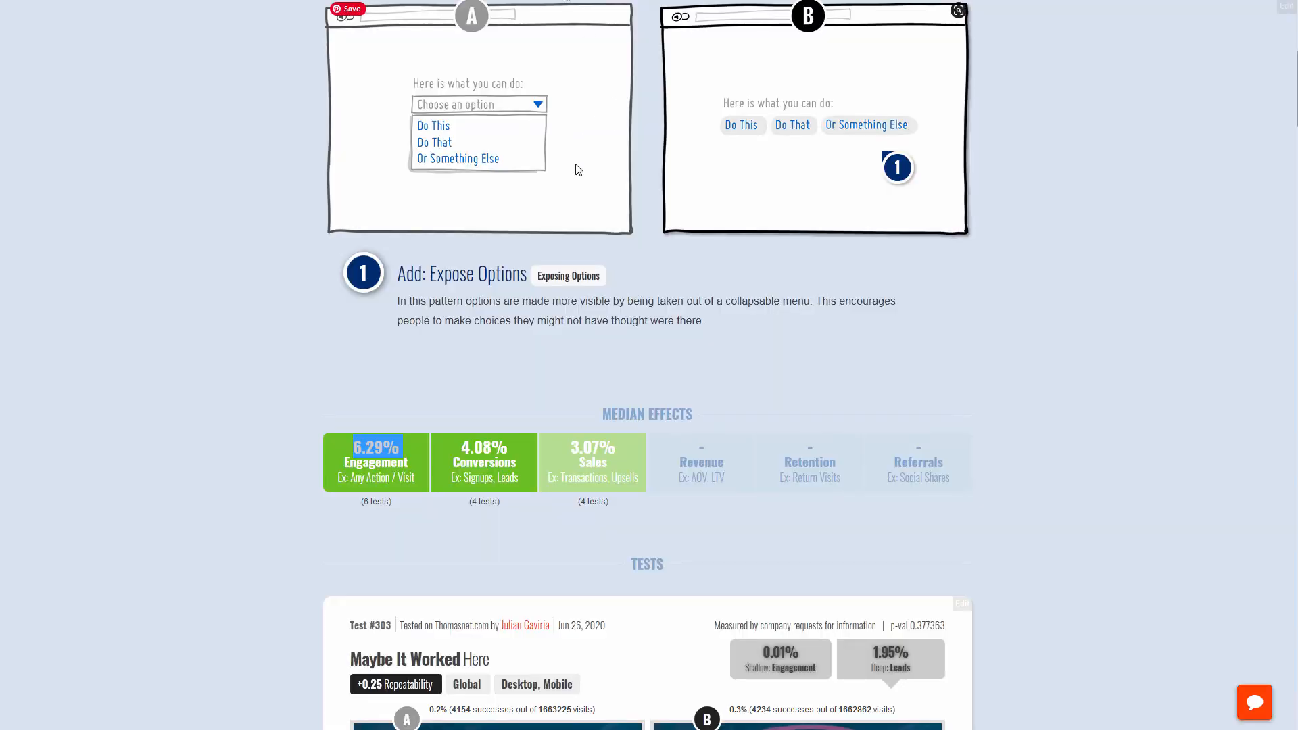
# Step: Review the Exposed Menu Options pattern page in the browser, and return to variation C in Figma
pyautogui.scroll(5, 574, 169)
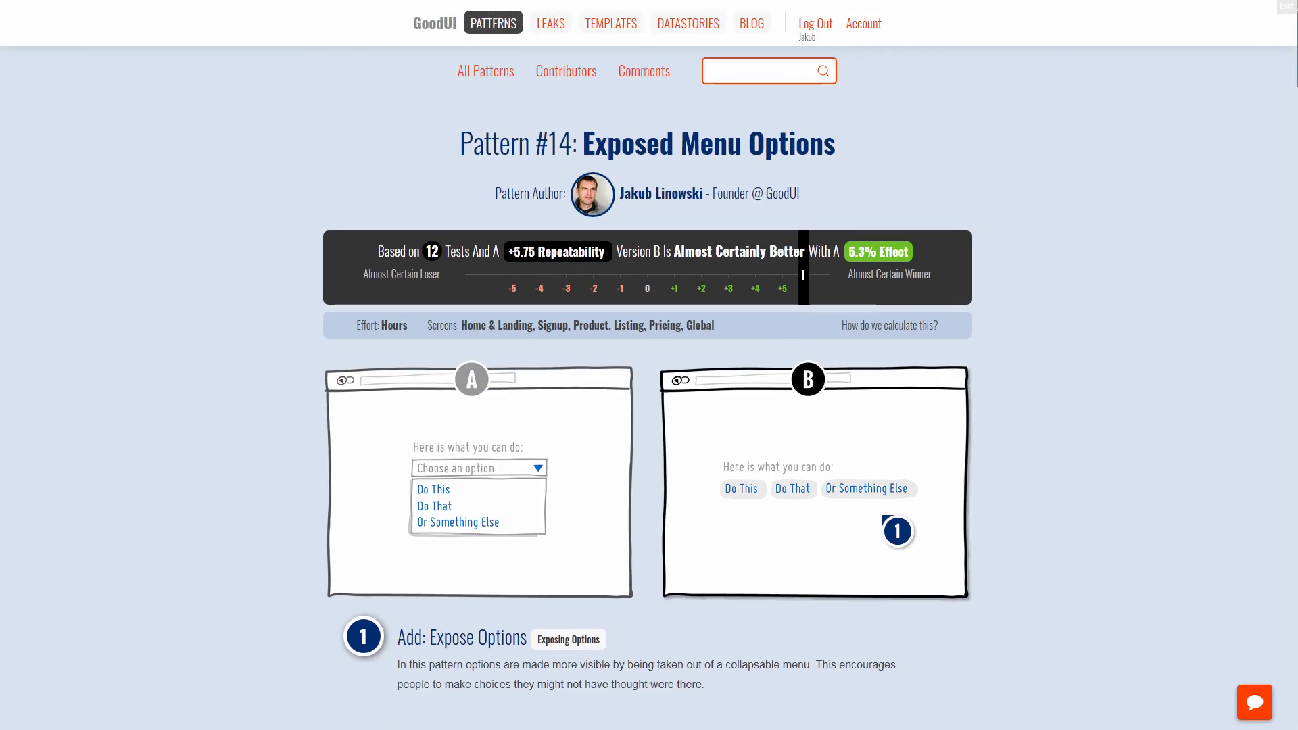
pyautogui.scroll(-7, 647, 365)
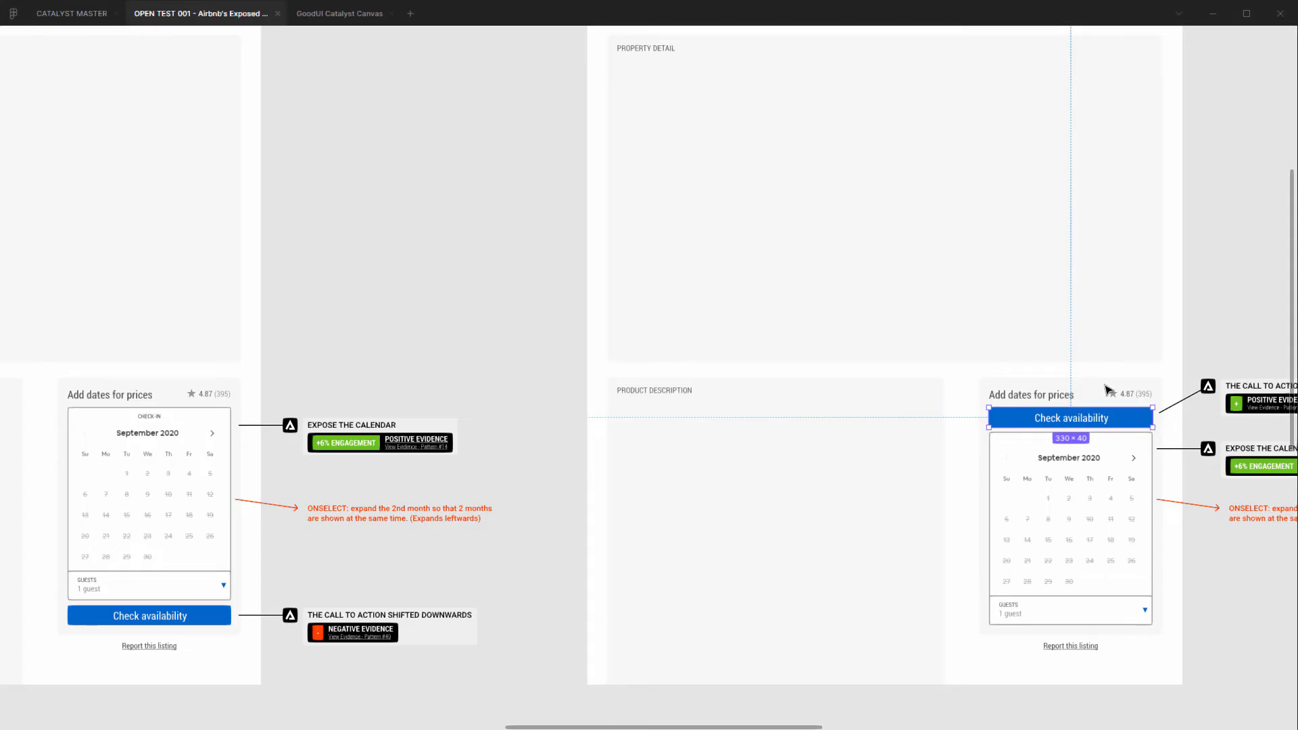
pyautogui.hscroll(4, 916, 372)
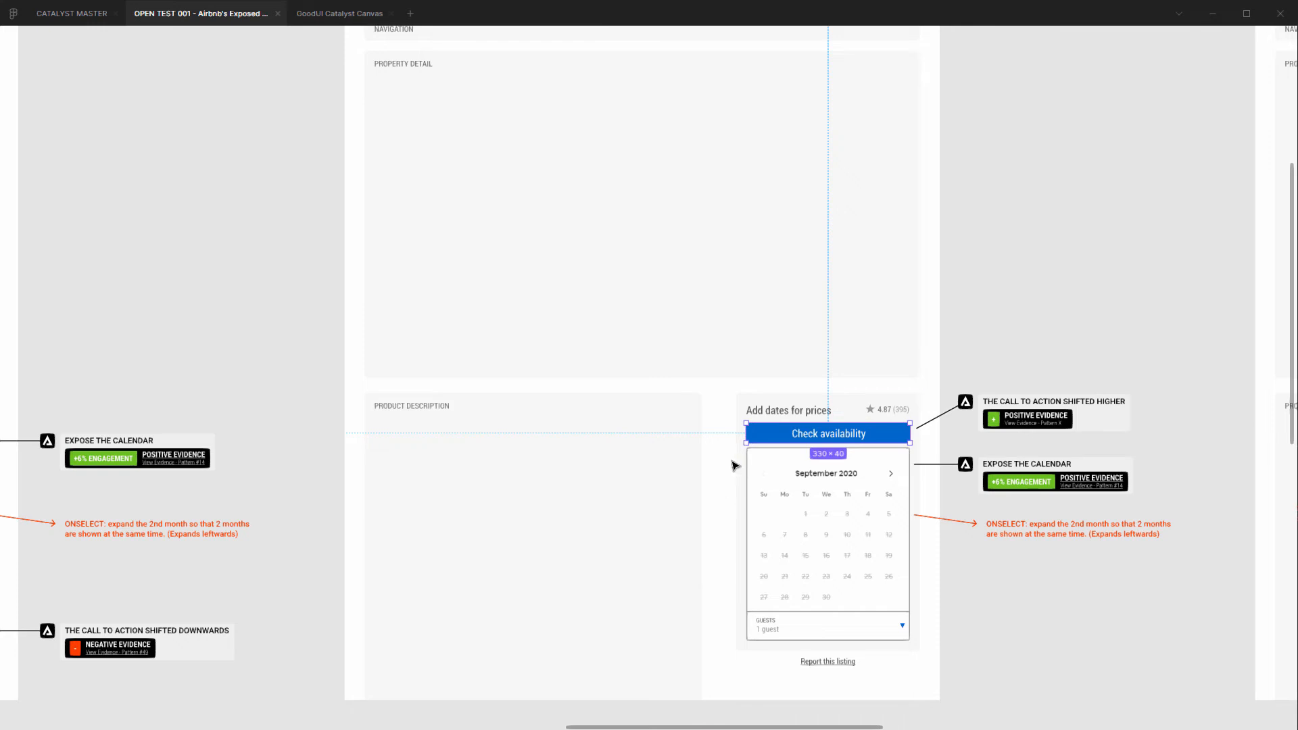
# Step: Compare the Check availability placement in variations C and B, and select variation B's button beneath the calendar
pyautogui.click(1098, 269)
pyautogui.scroll(3, 805, 376)
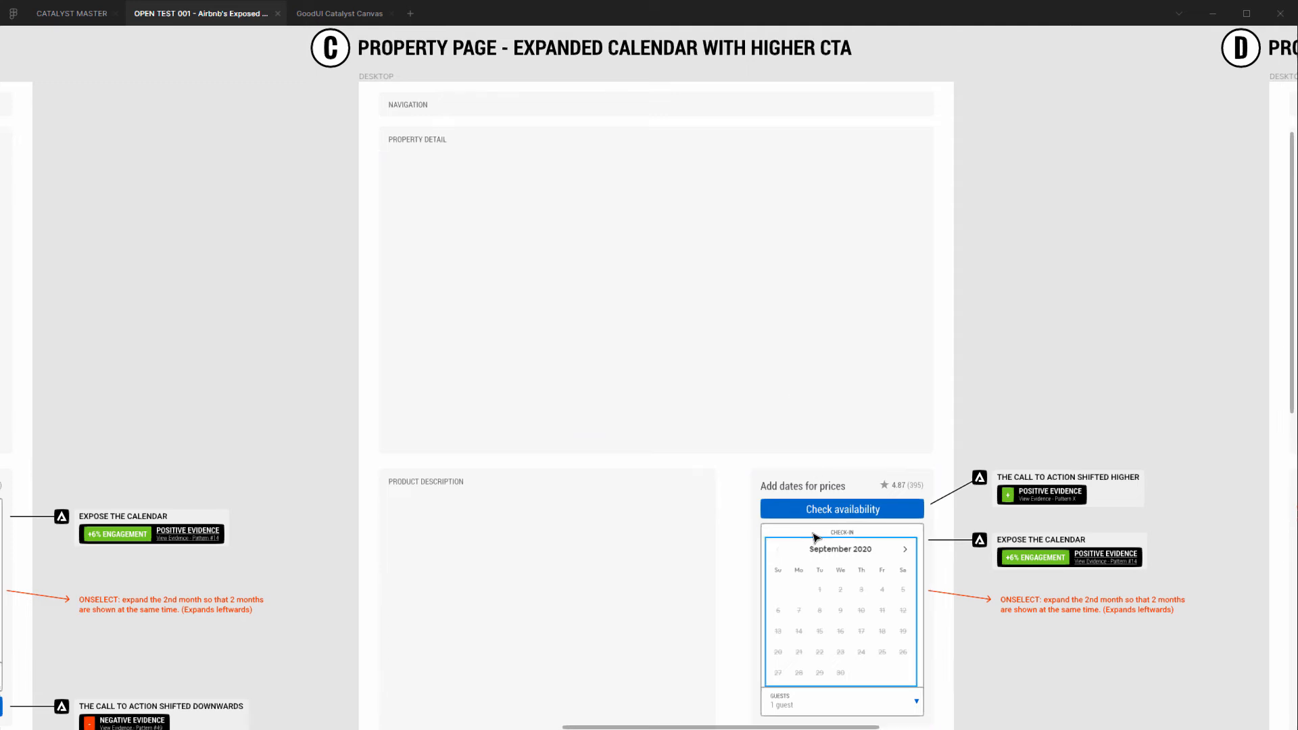
pyautogui.scroll(-3, 931, 446)
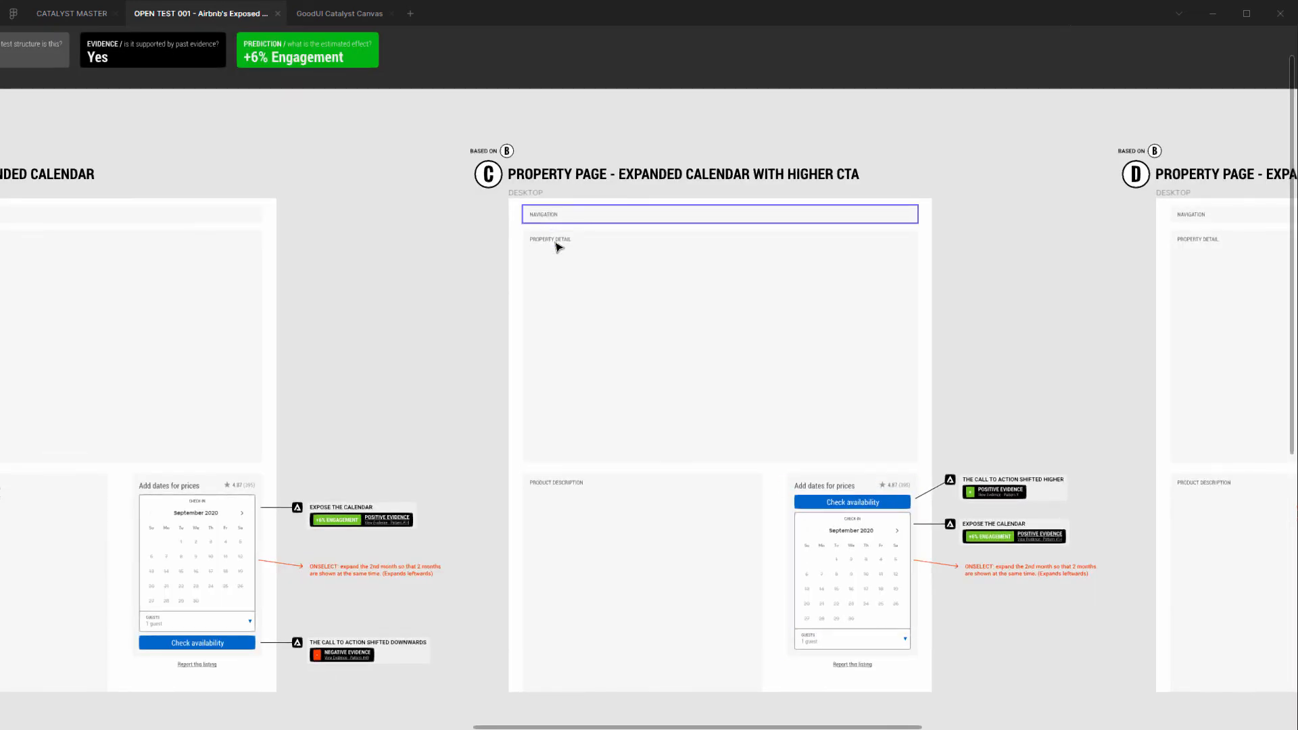
pyautogui.scroll(4, 981, 510)
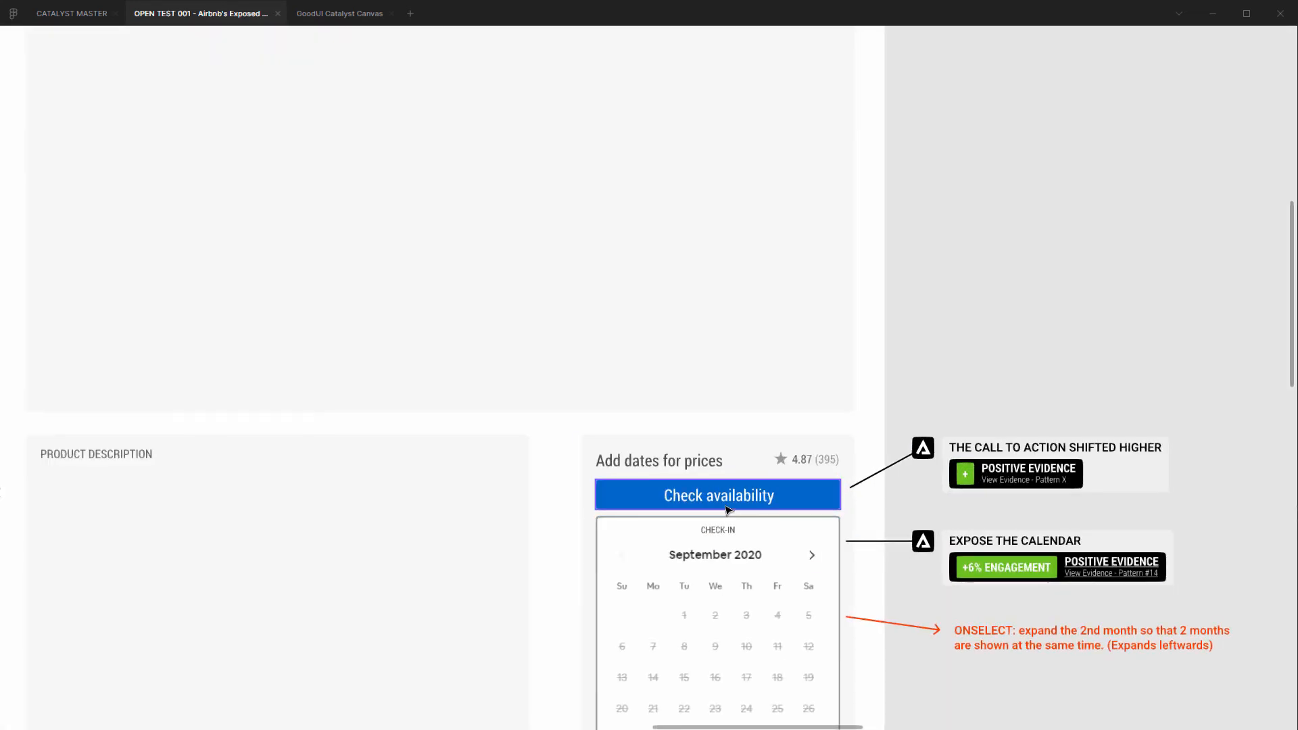
pyautogui.scroll(-4, 638, 530)
pyautogui.moveTo(344, 620); pyautogui.dragTo(571, 383)
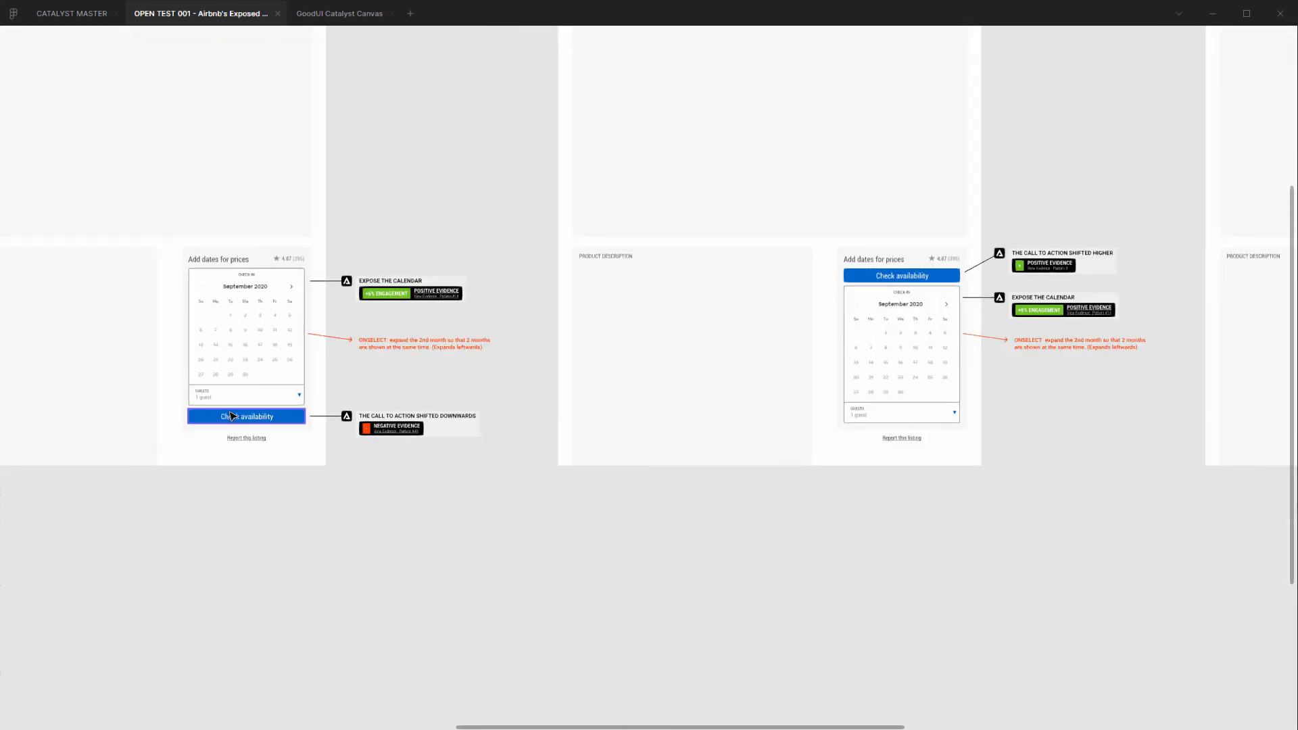
pyautogui.click(234, 415)
# Step: Examine variation D's title and its Based on B label, referring back to variation B's expanded calendar
pyautogui.scroll(-5, 777, 270)
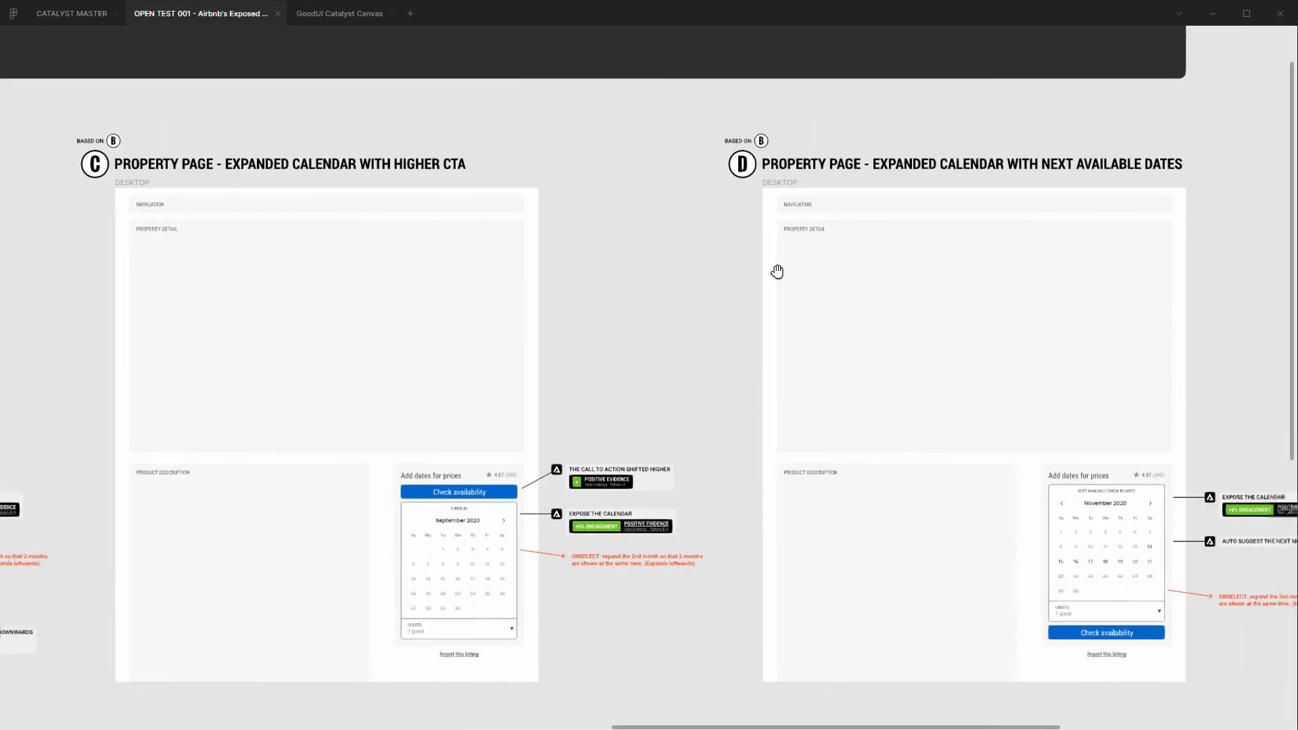
pyautogui.scroll(5, 603, 275)
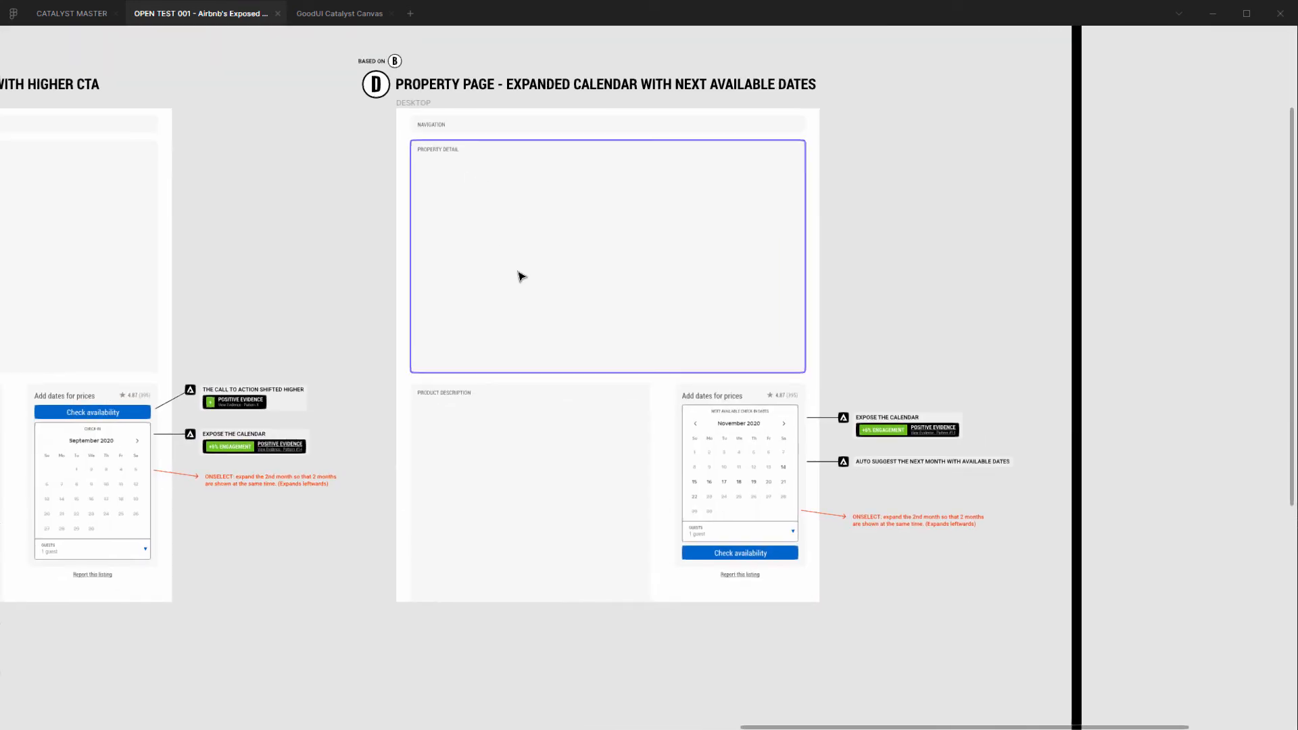
pyautogui.scroll(2, 423, 145)
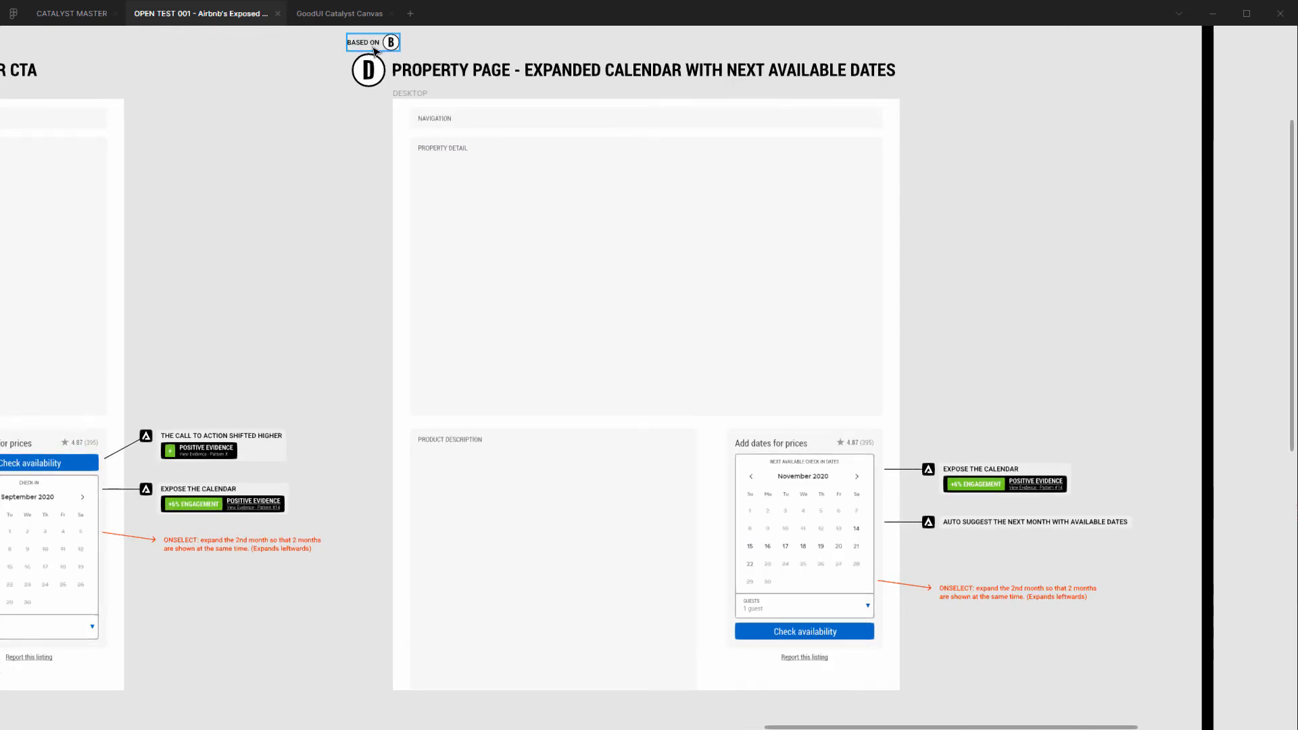
pyautogui.click(374, 50)
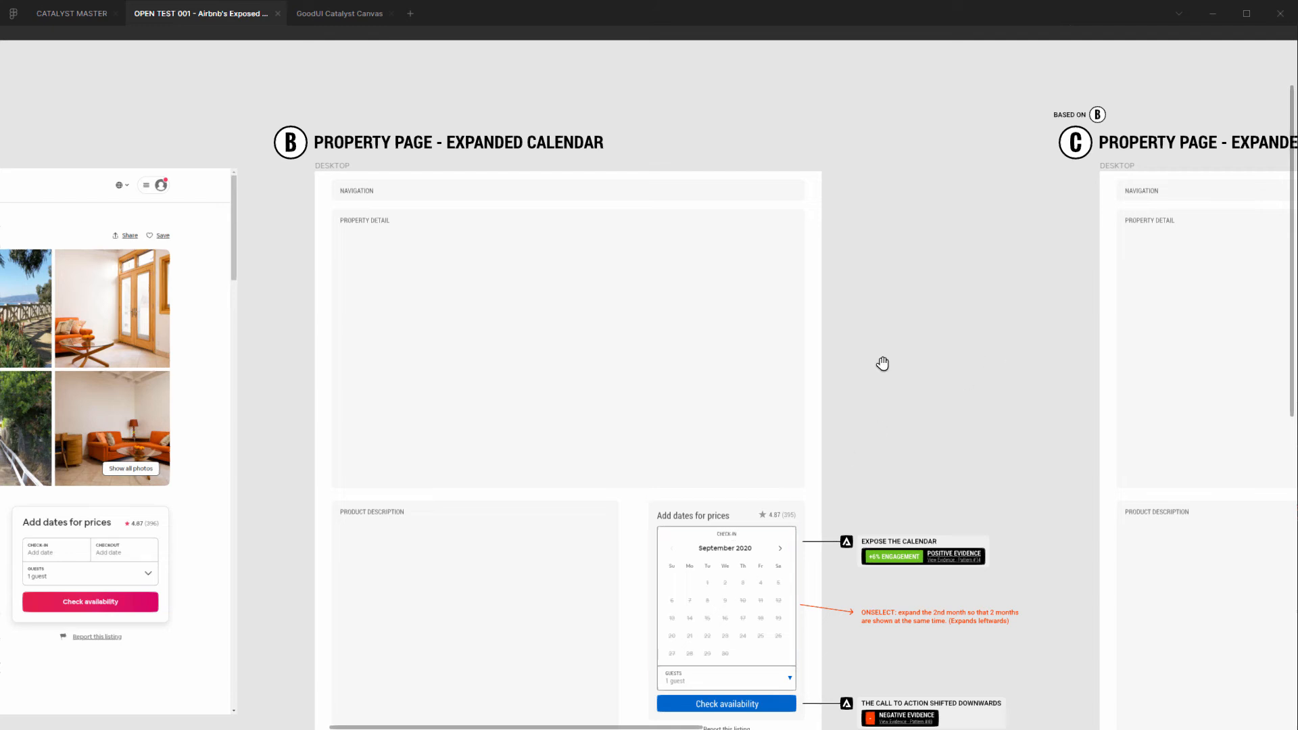
pyautogui.moveTo(882, 364); pyautogui.dragTo(440, 282)
pyautogui.moveTo(753, 302)
pyautogui.mouseDown()
pyautogui.moveTo(447, 368)
pyautogui.moveTo(347, 354)
pyautogui.mouseUp()
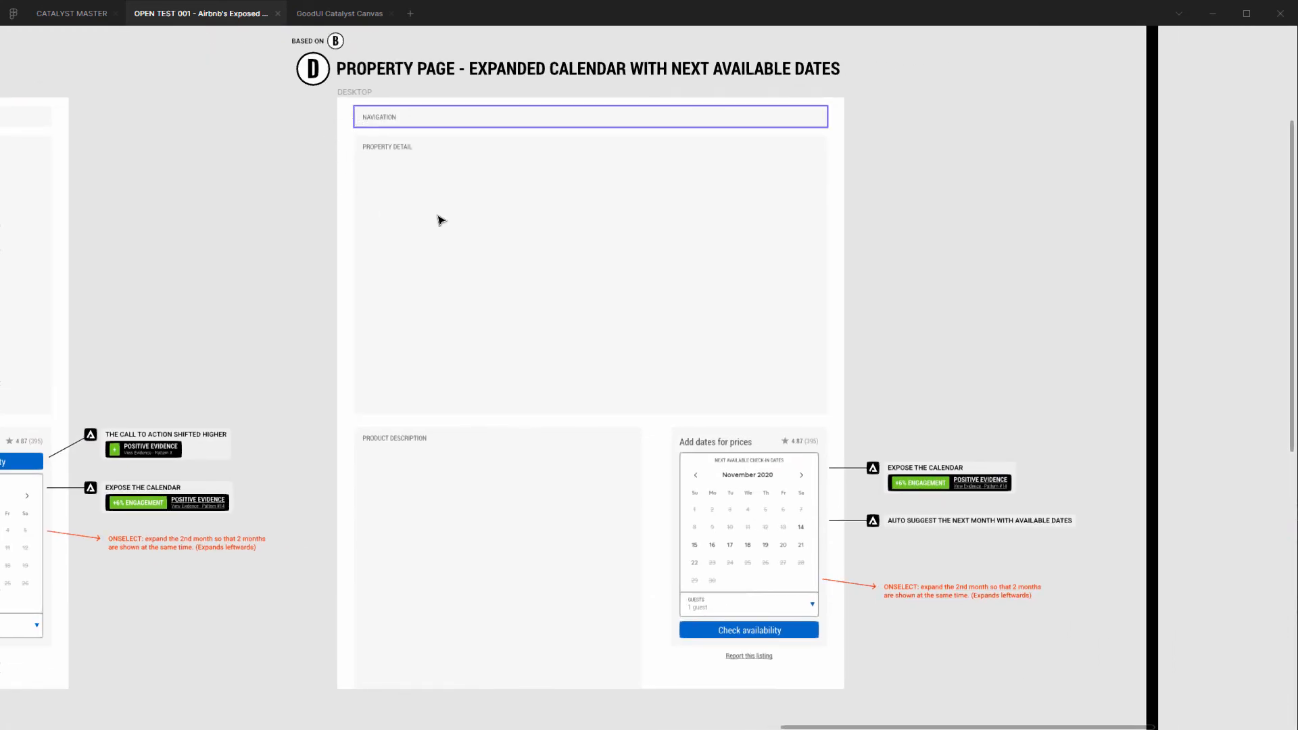
# Step: Inspect variation D's November 2020 calendar, its next available check-in dates heading and the attached annotations
pyautogui.moveTo(734, 511); pyautogui.dragTo(621, 436)
pyautogui.scroll(5, 621, 437)
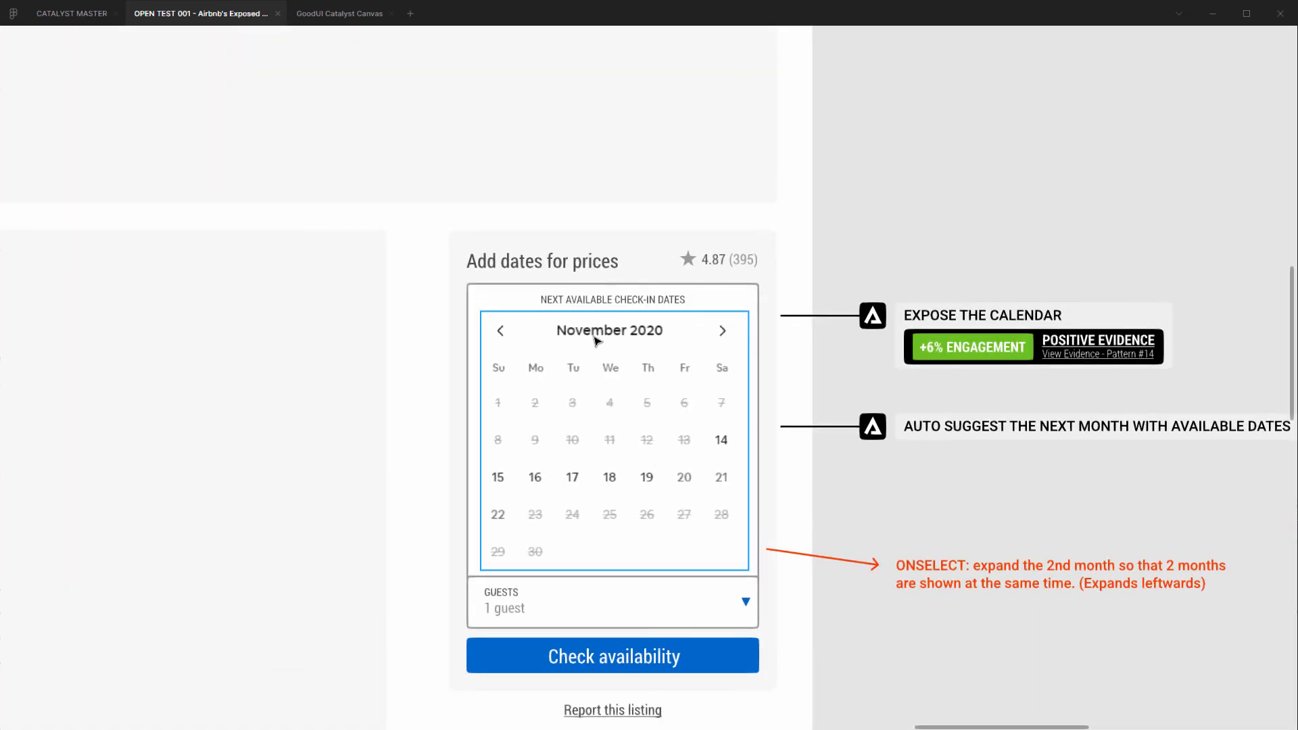
pyautogui.click(597, 342)
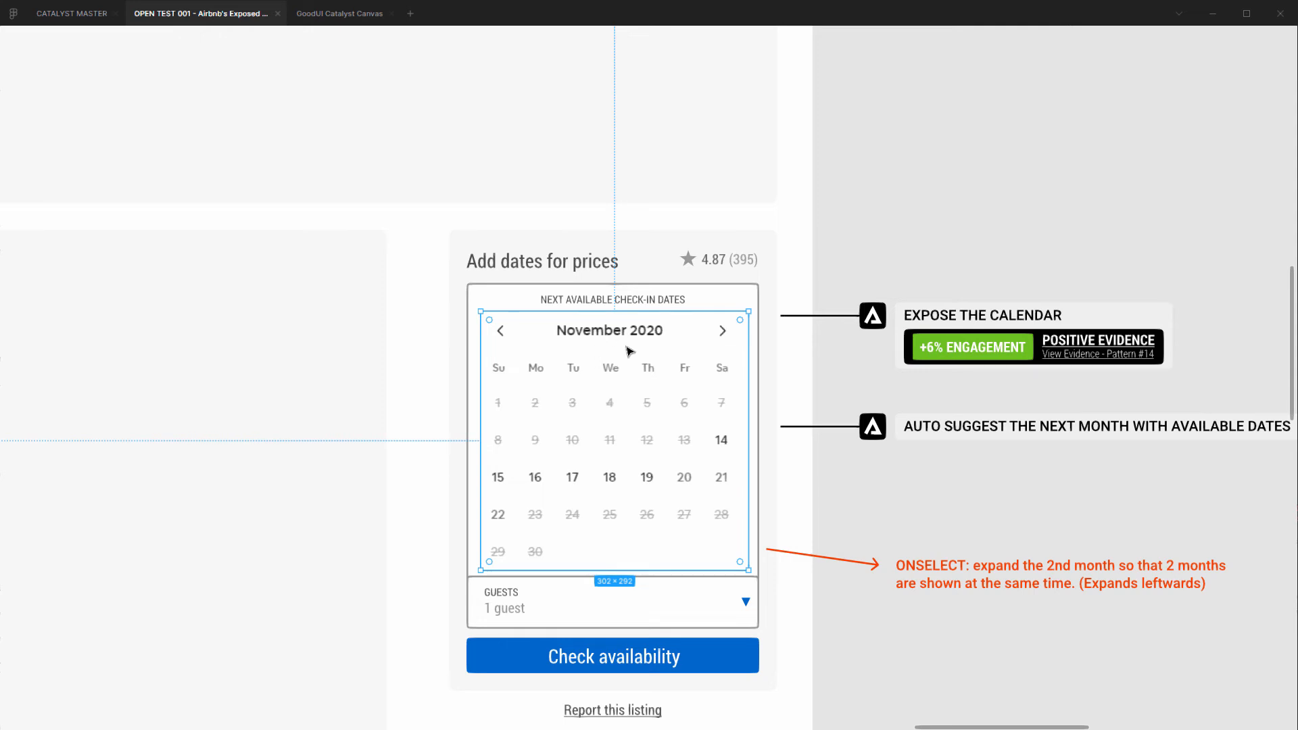
pyautogui.moveTo(628, 351); pyautogui.dragTo(524, 366)
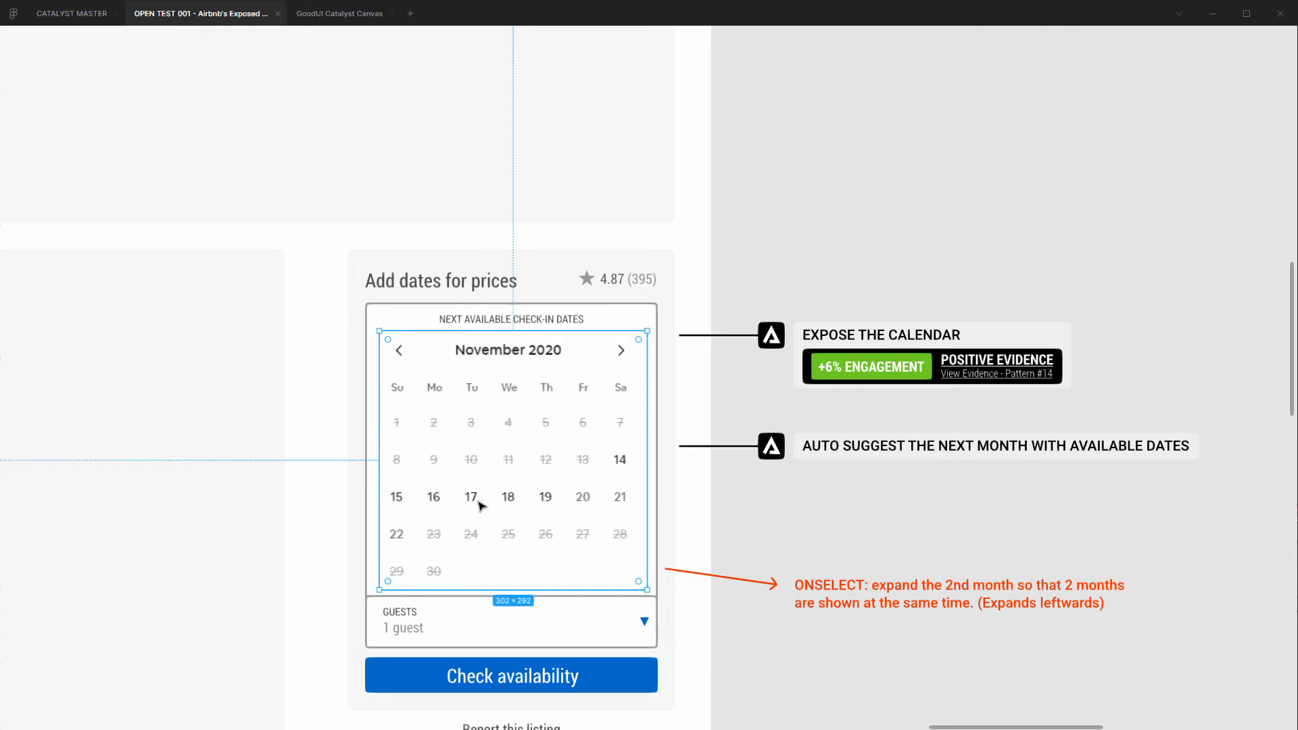
pyautogui.click(920, 154)
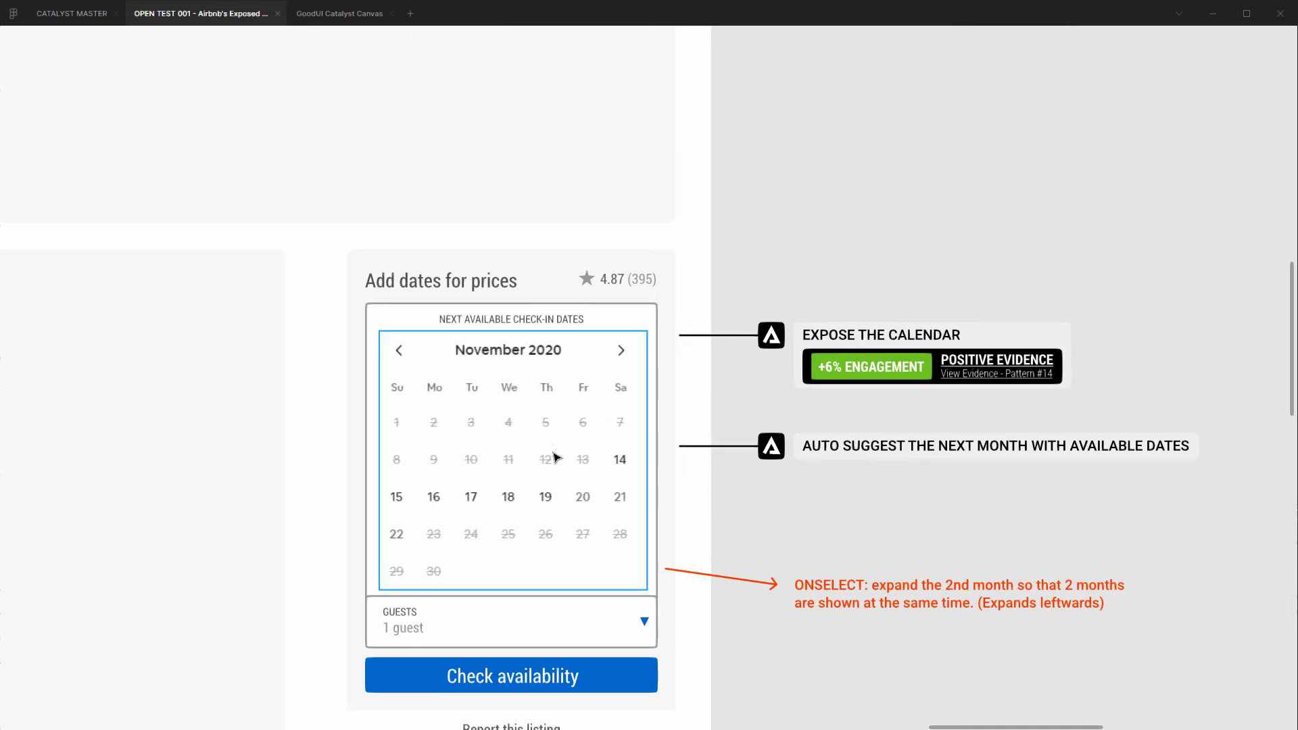
pyautogui.scroll(-2, 539, 458)
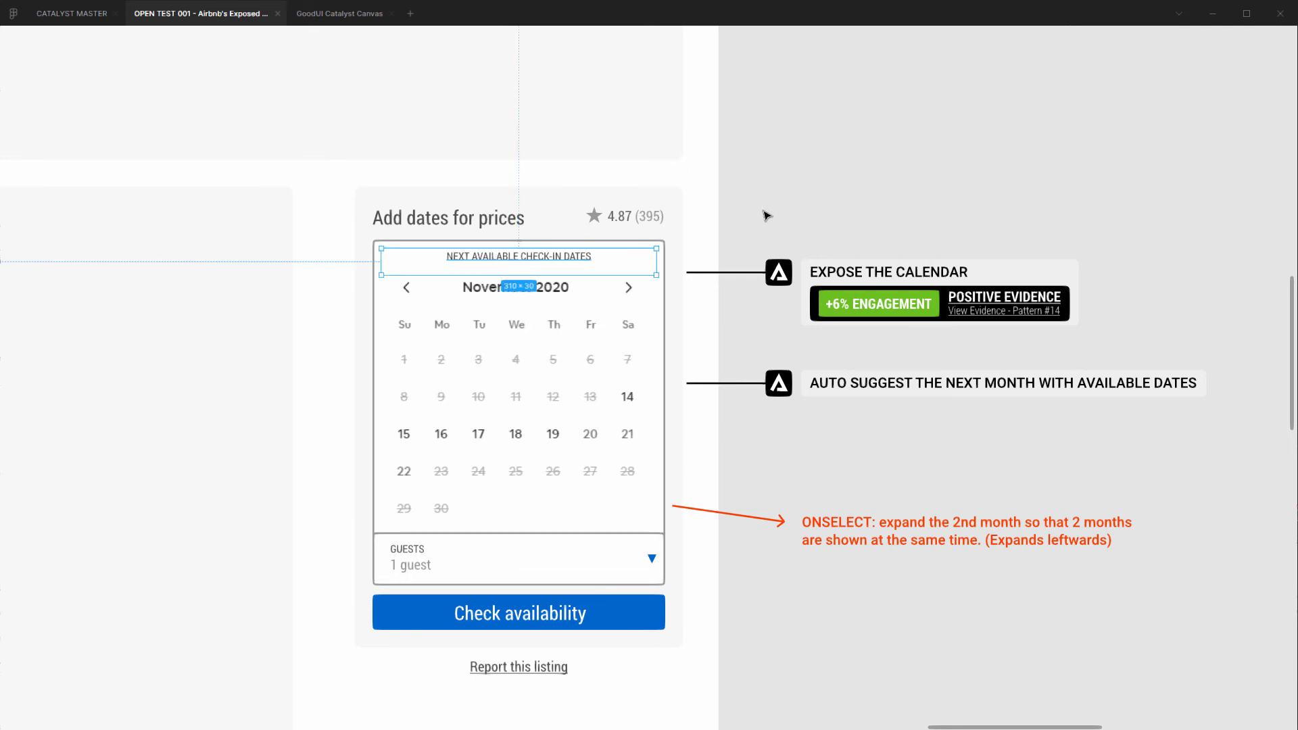
pyautogui.moveTo(477, 424); pyautogui.dragTo(573, 430)
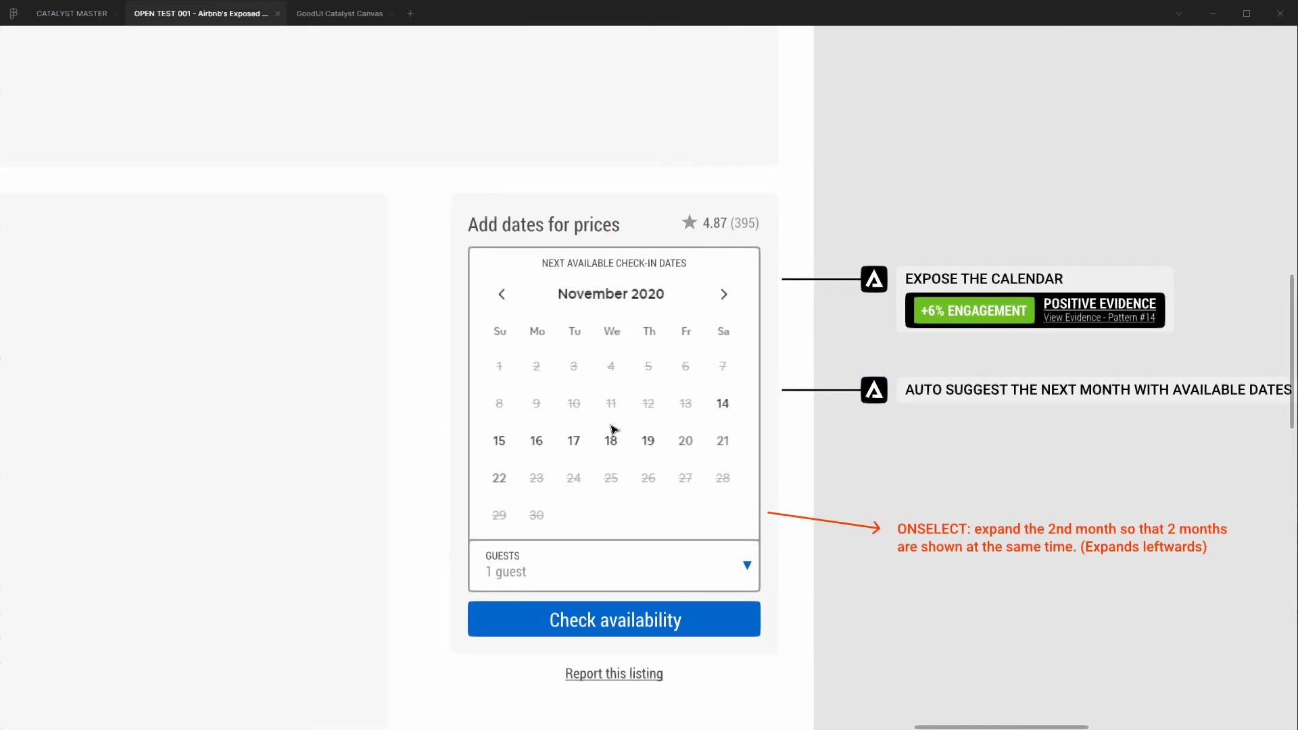
# Step: Compare the September calendar in variation B with the November calendar in variation D, selecting each one
pyautogui.scroll(-4, 602, 400)
pyautogui.moveTo(411, 363); pyautogui.dragTo(629, 377)
pyautogui.moveTo(344, 367); pyautogui.dragTo(733, 377)
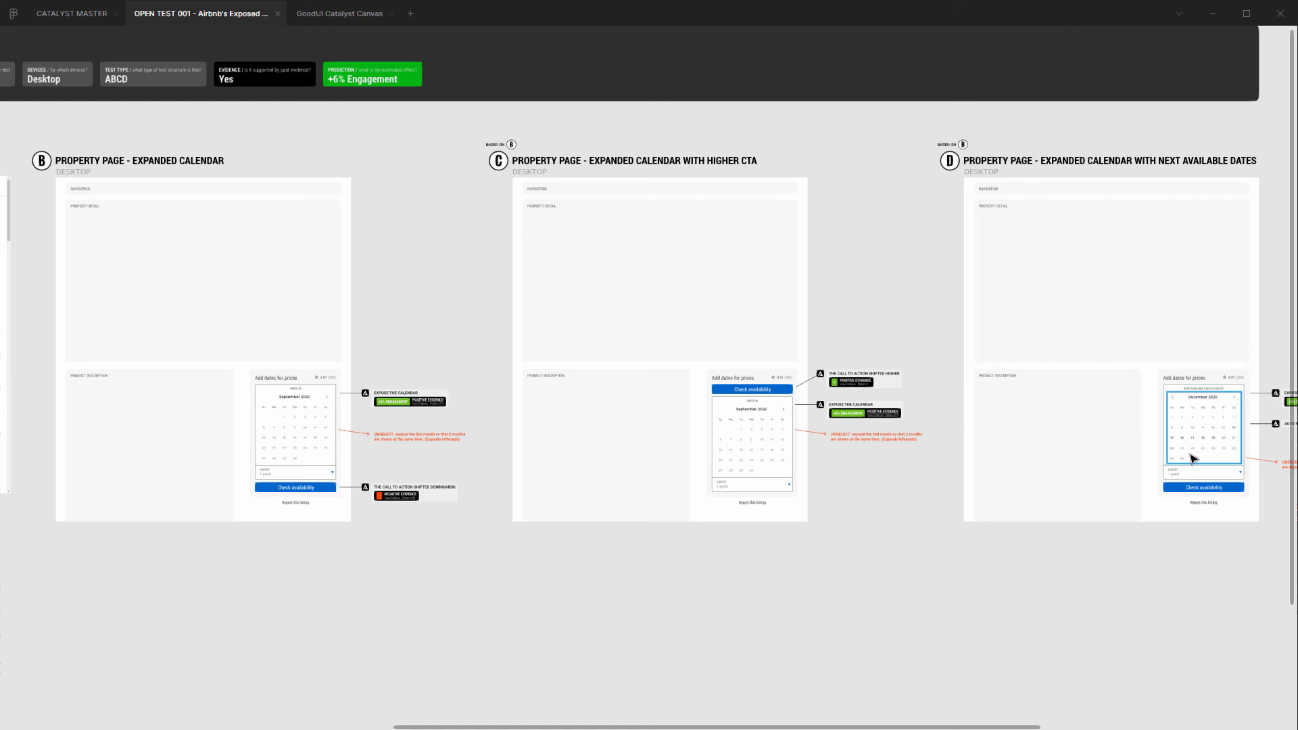
pyautogui.scroll(3, 326, 429)
pyautogui.click(315, 413)
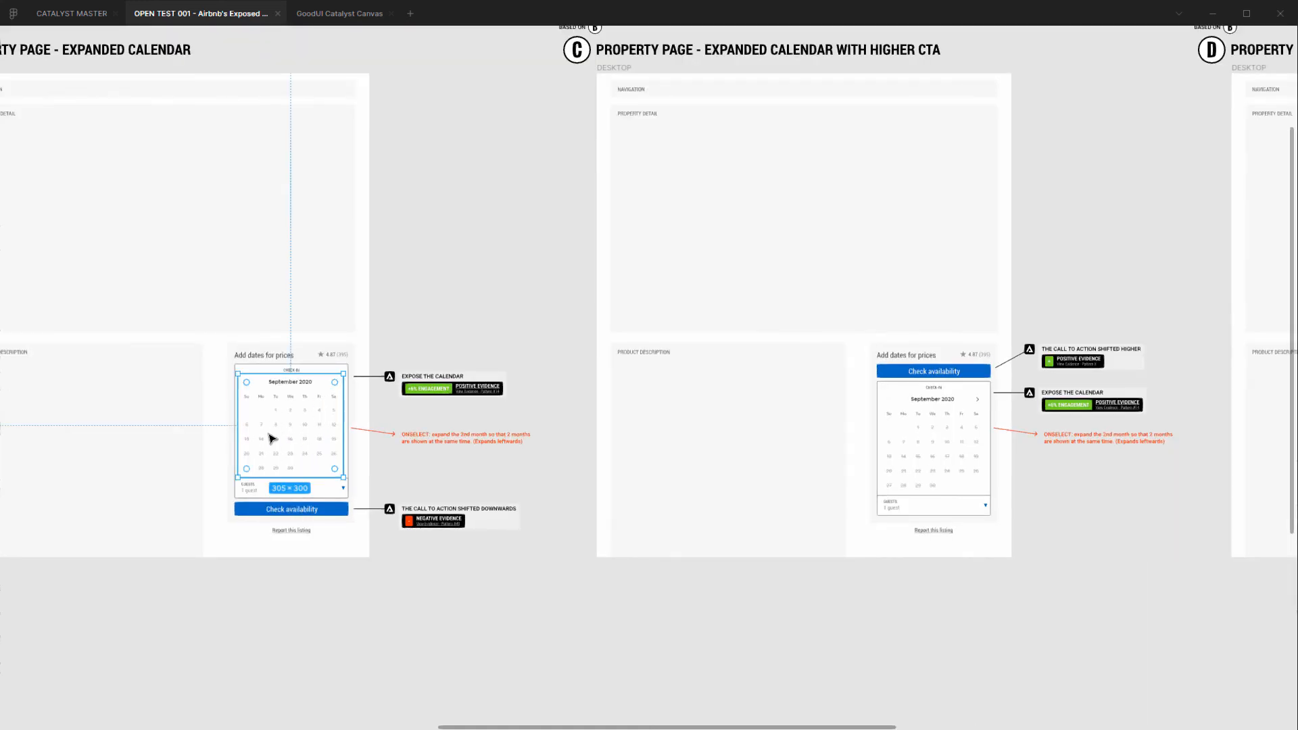
pyautogui.hscroll(10, 420, 365)
pyautogui.click(748, 460)
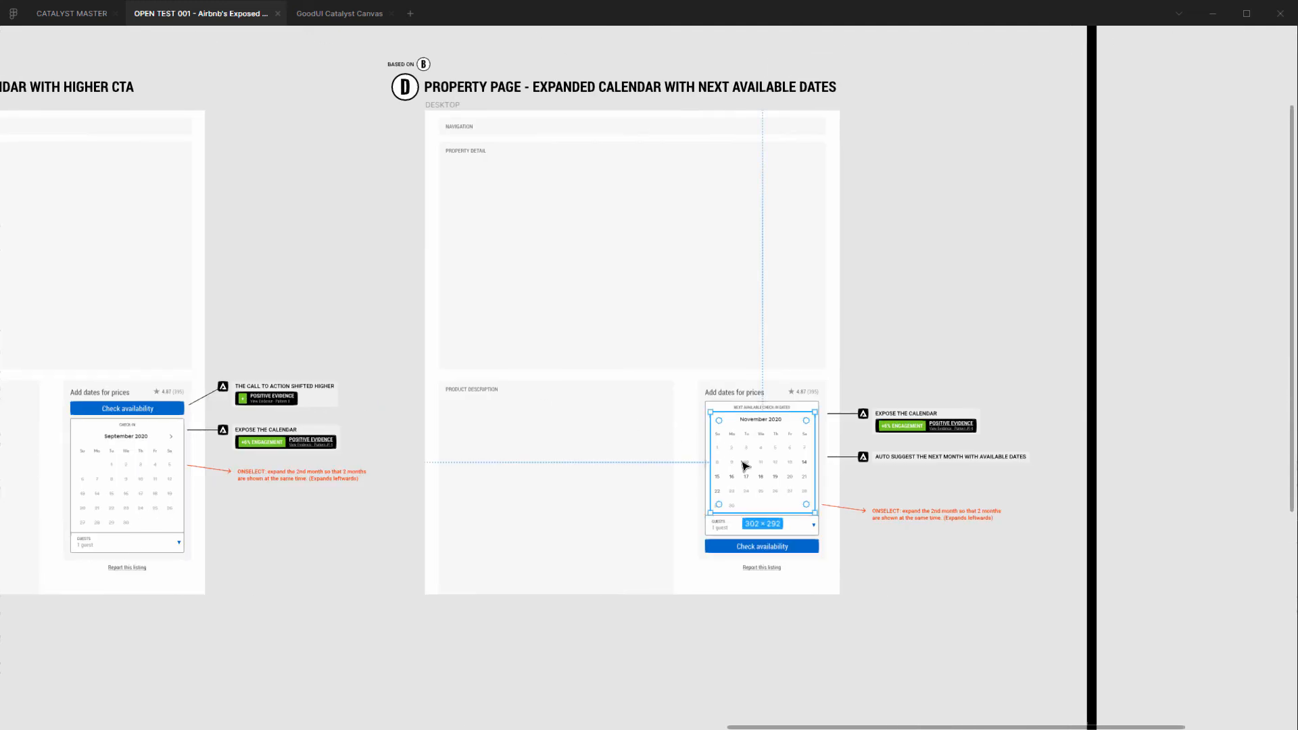
pyautogui.scroll(8, 755, 487)
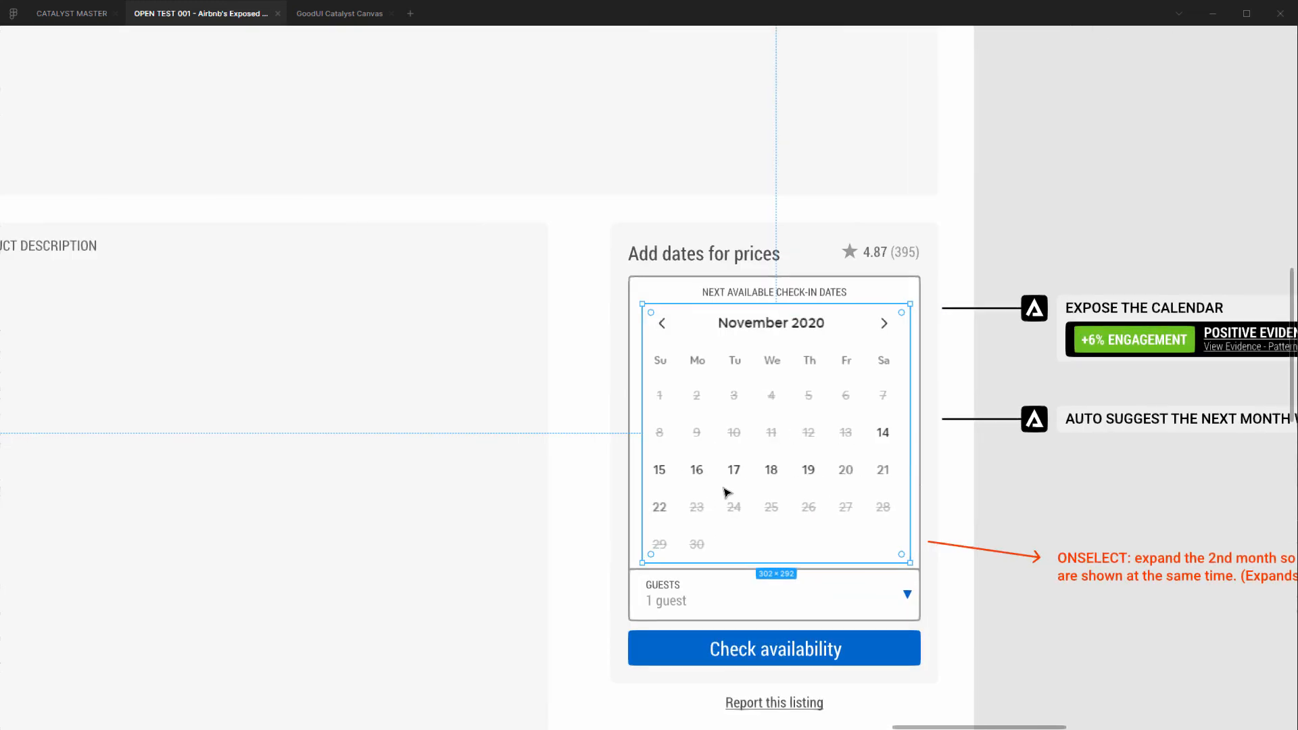
pyautogui.scroll(-10, 745, 499)
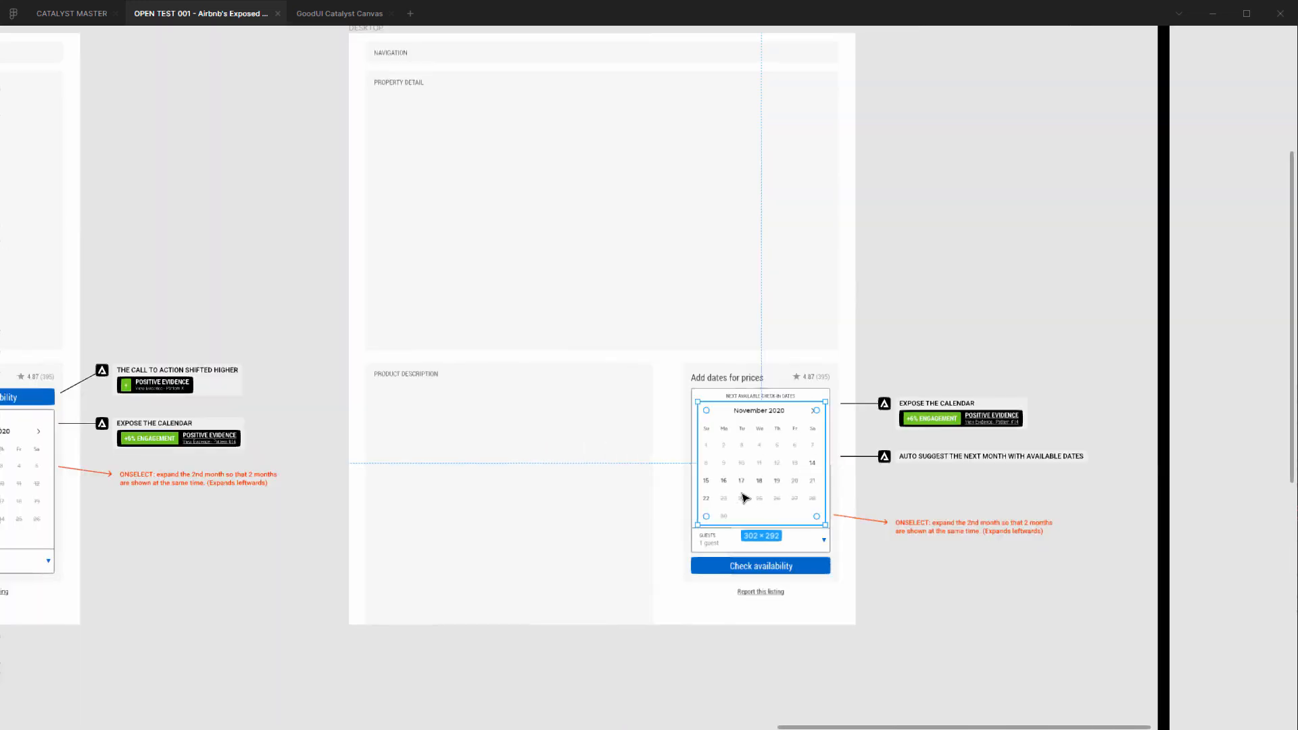
# Step: Compare variations D and B in the test overview, selecting the letter marker of each
pyautogui.moveTo(478, 440); pyautogui.dragTo(781, 409)
pyautogui.scroll(-4, 781, 410)
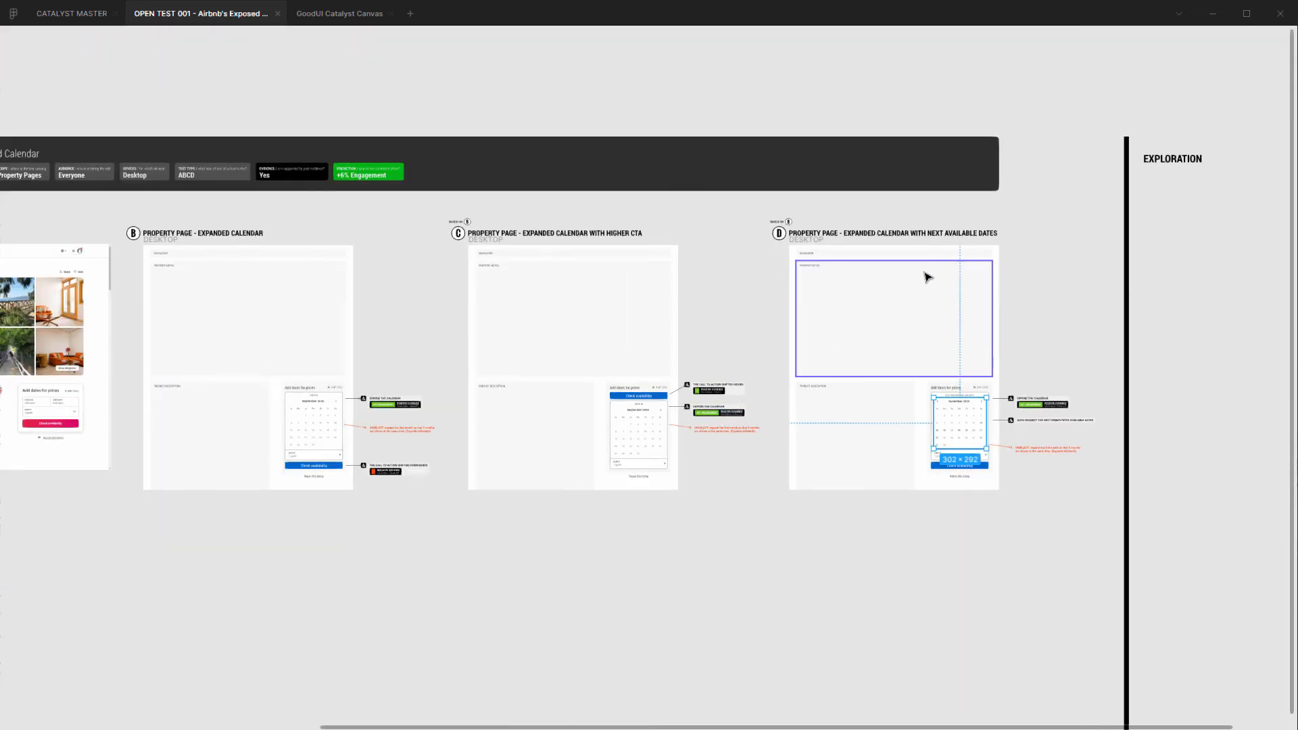
pyautogui.click(779, 234)
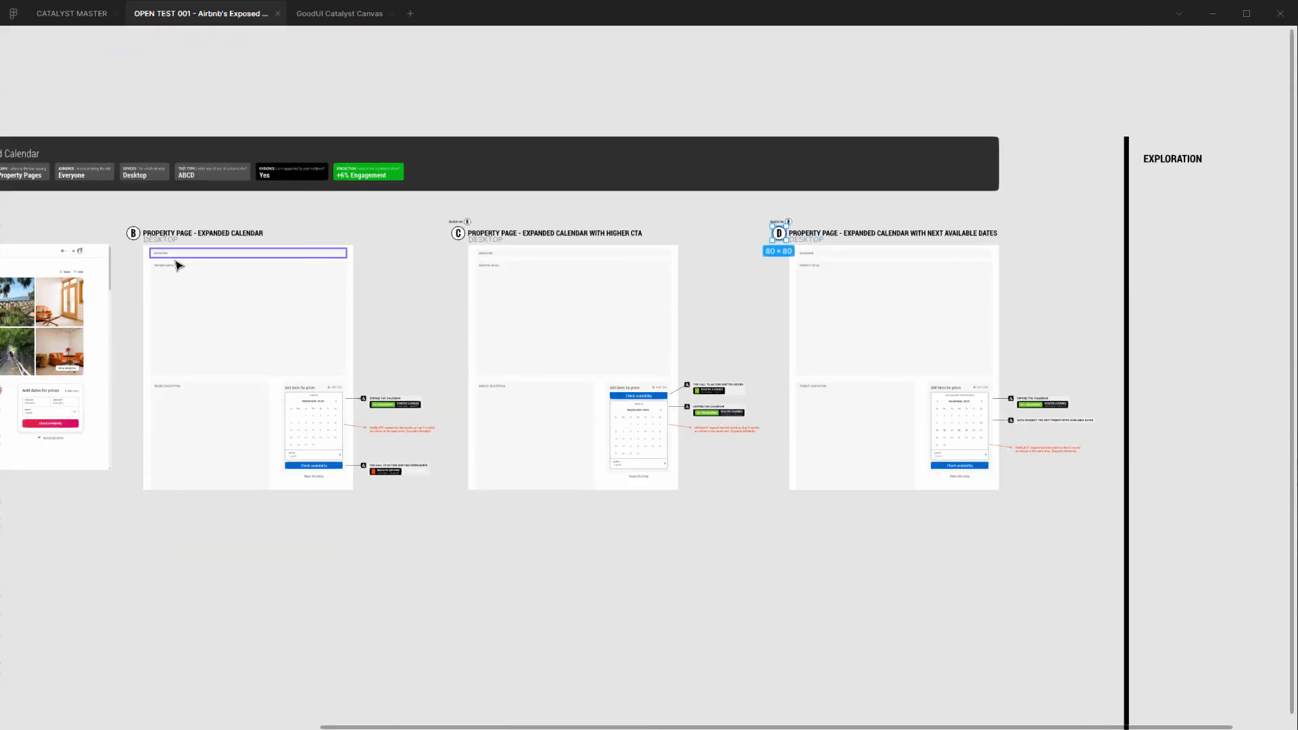
pyautogui.click(133, 234)
# Step: Select variation D's annotation about auto suggesting the next month with available dates, and clear the selection after reviewing it
pyautogui.scroll(10, 858, 435)
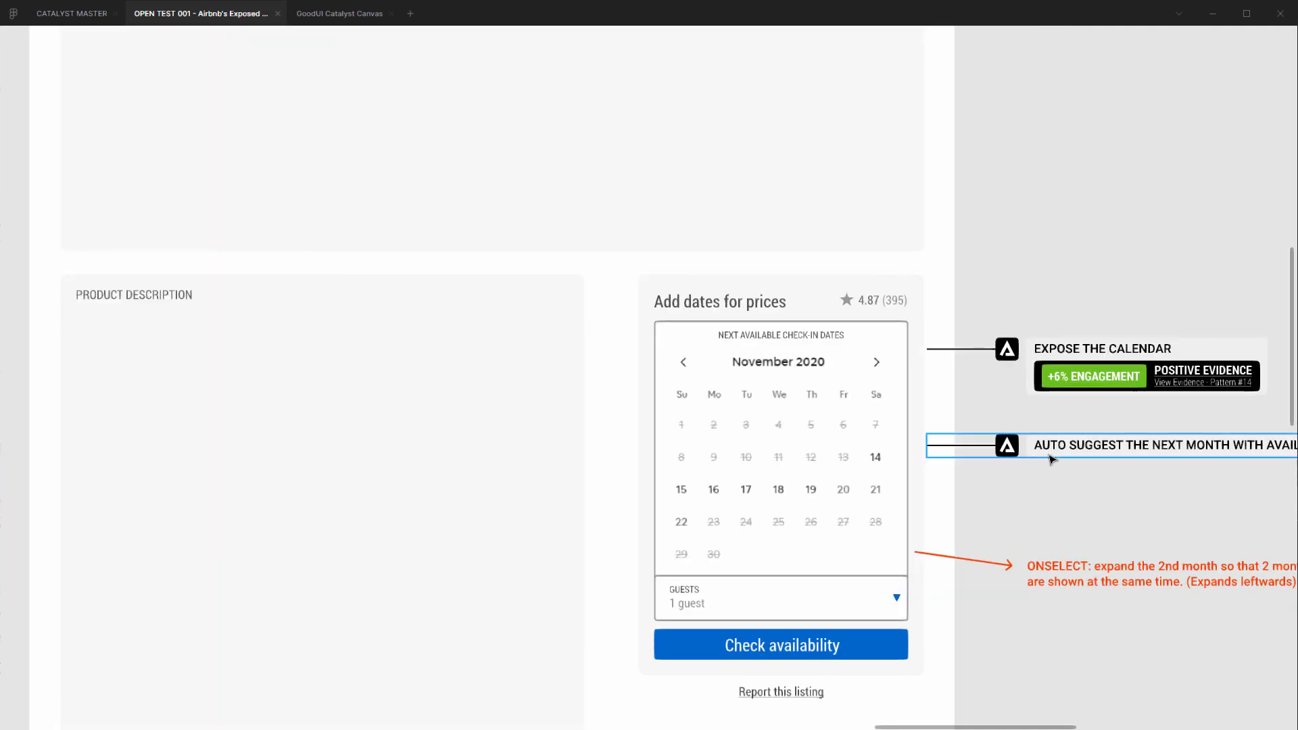
pyautogui.click(991, 429)
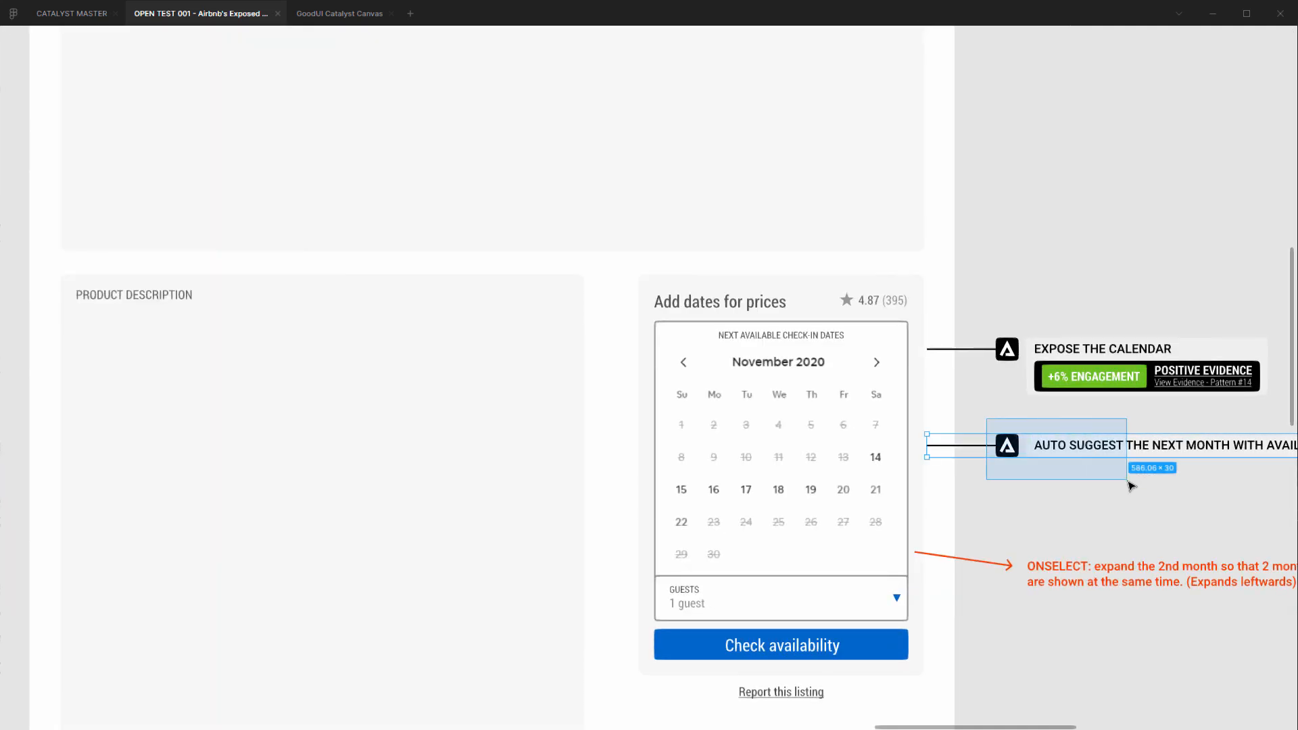
pyautogui.click(1080, 255)
pyautogui.scroll(-5, 689, 435)
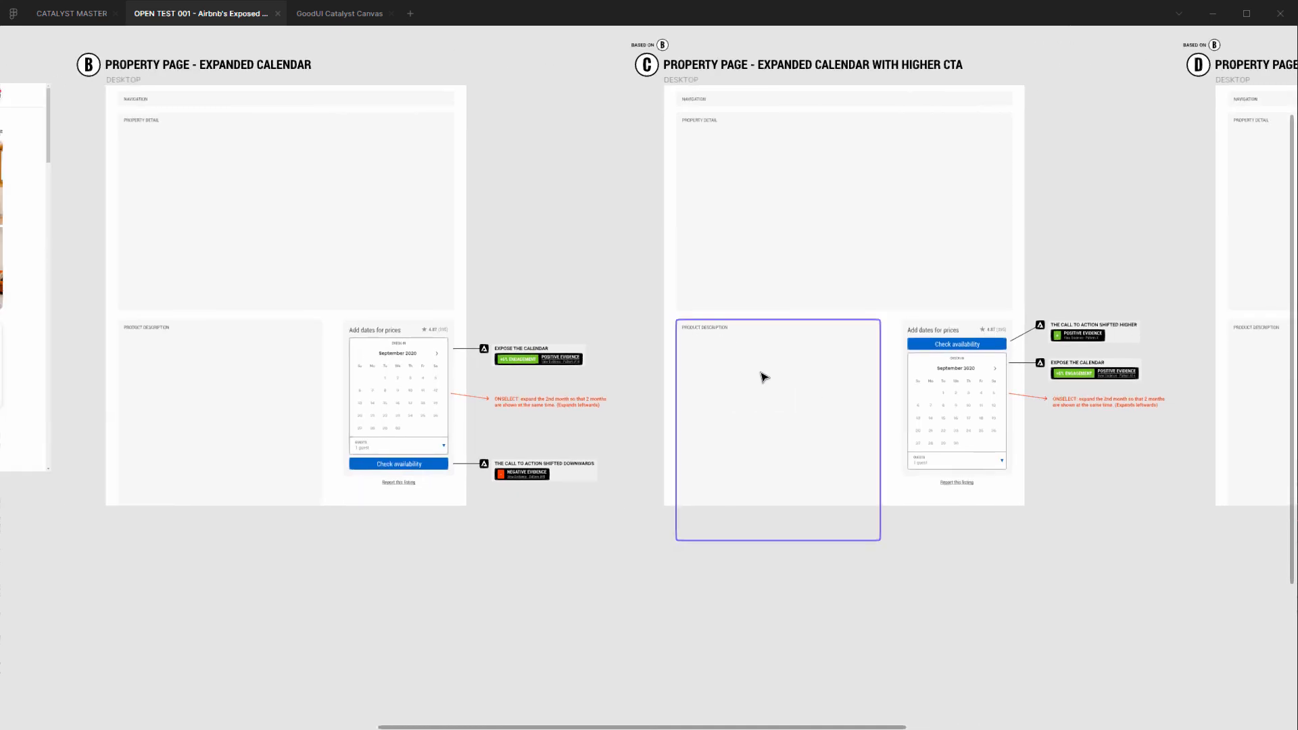
# Step: Select variation C's letter marker and its raised Check availability button to review them, and clear the selection
pyautogui.scroll(2, 677, 297)
pyautogui.click(691, 87)
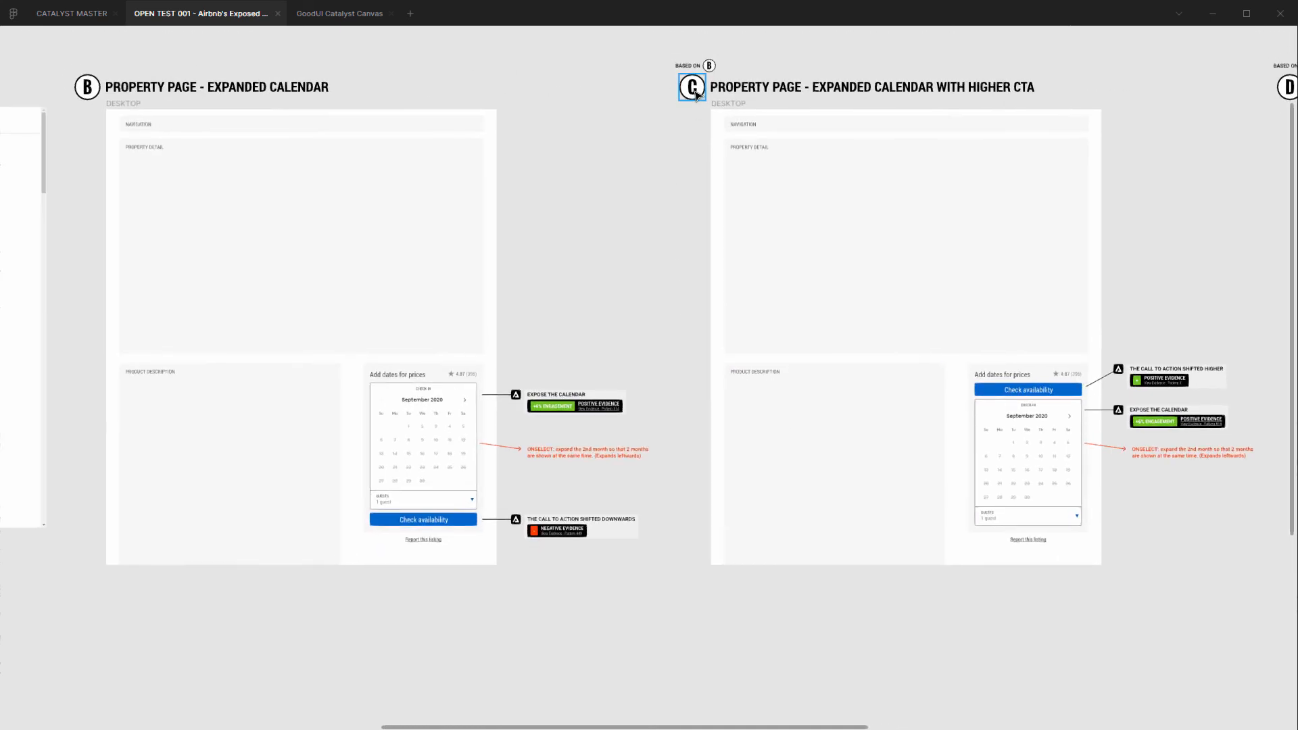
pyautogui.click(1029, 389)
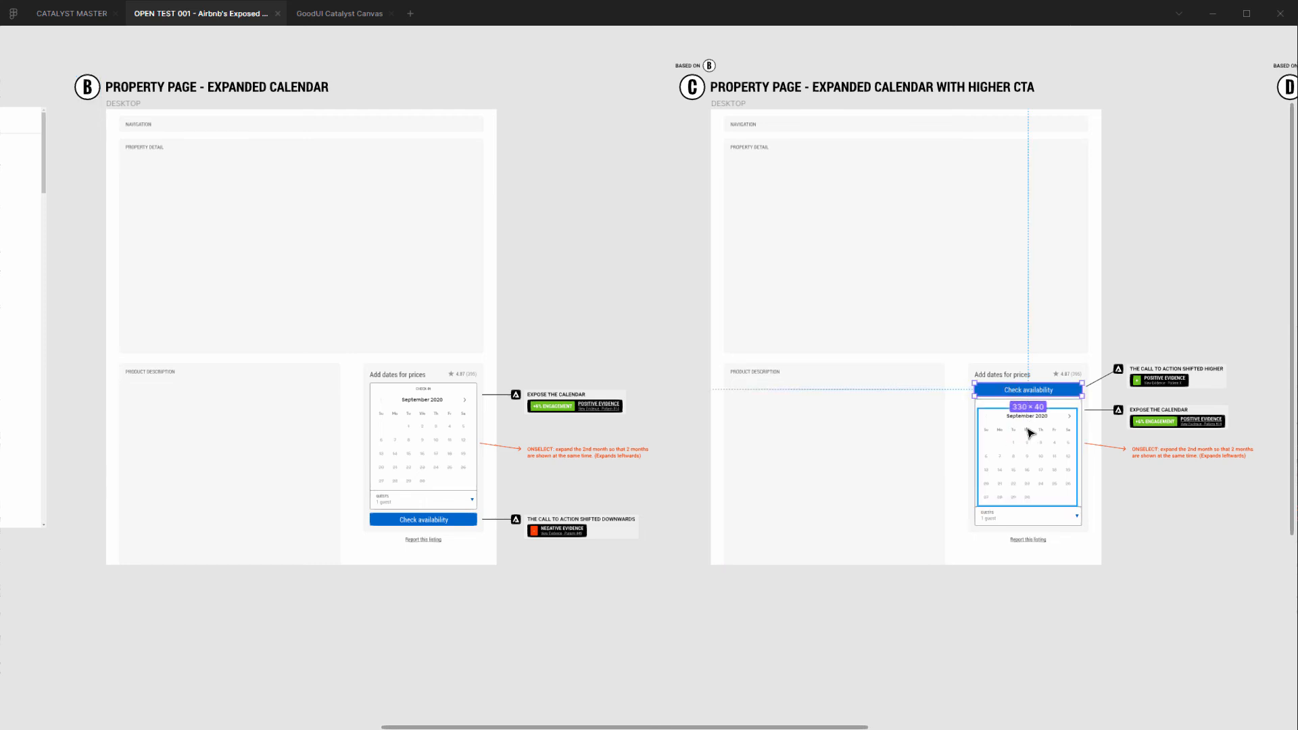
pyautogui.click(635, 292)
# Step: Review the complete ABCD test layout from the original property page A through variation D and back
pyautogui.scroll(-5, 630, 337)
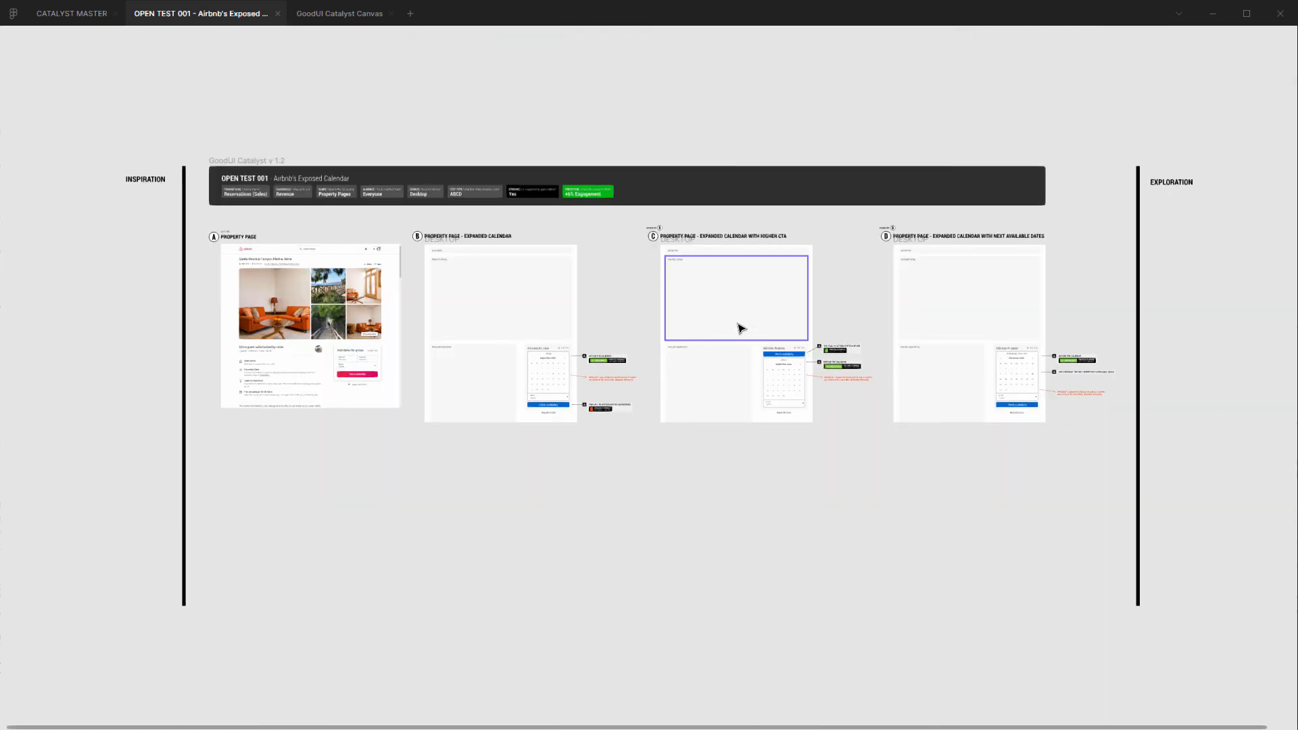
pyautogui.scroll(3, 571, 296)
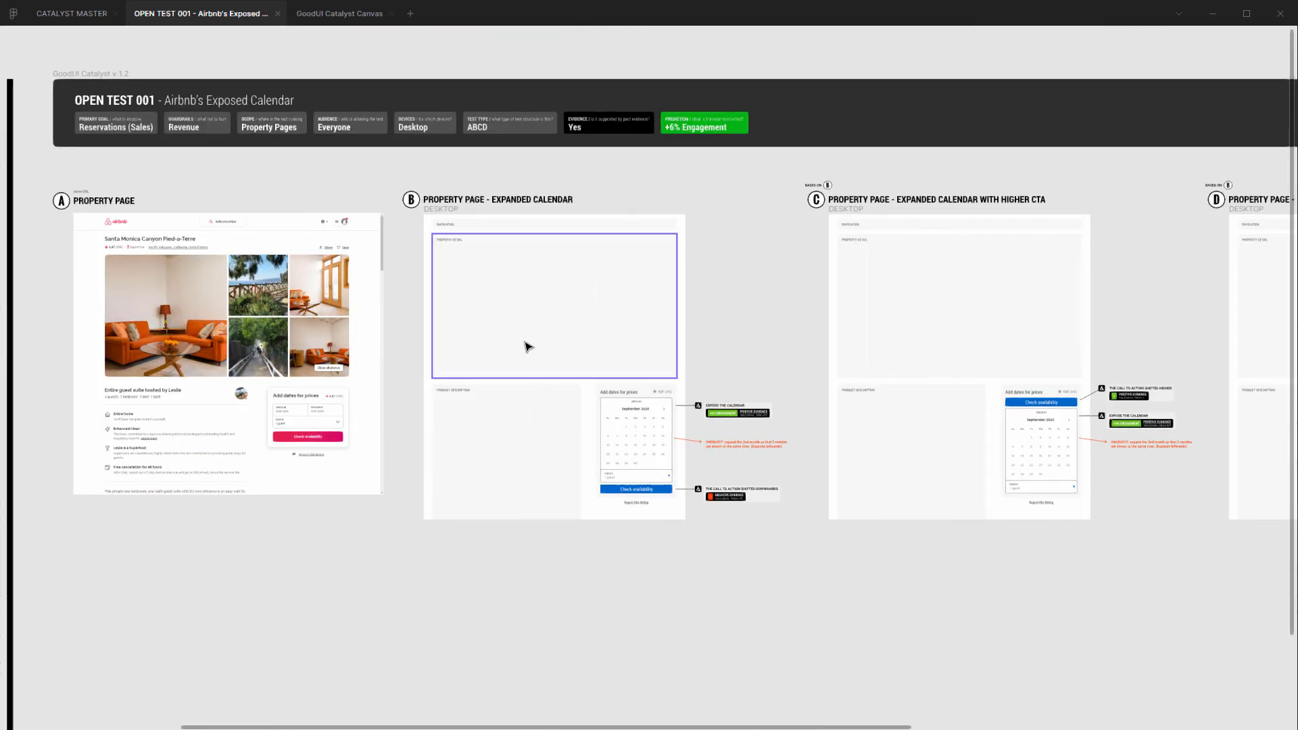
pyautogui.hscroll(-3, 487, 331)
pyautogui.scroll(1, 487, 331)
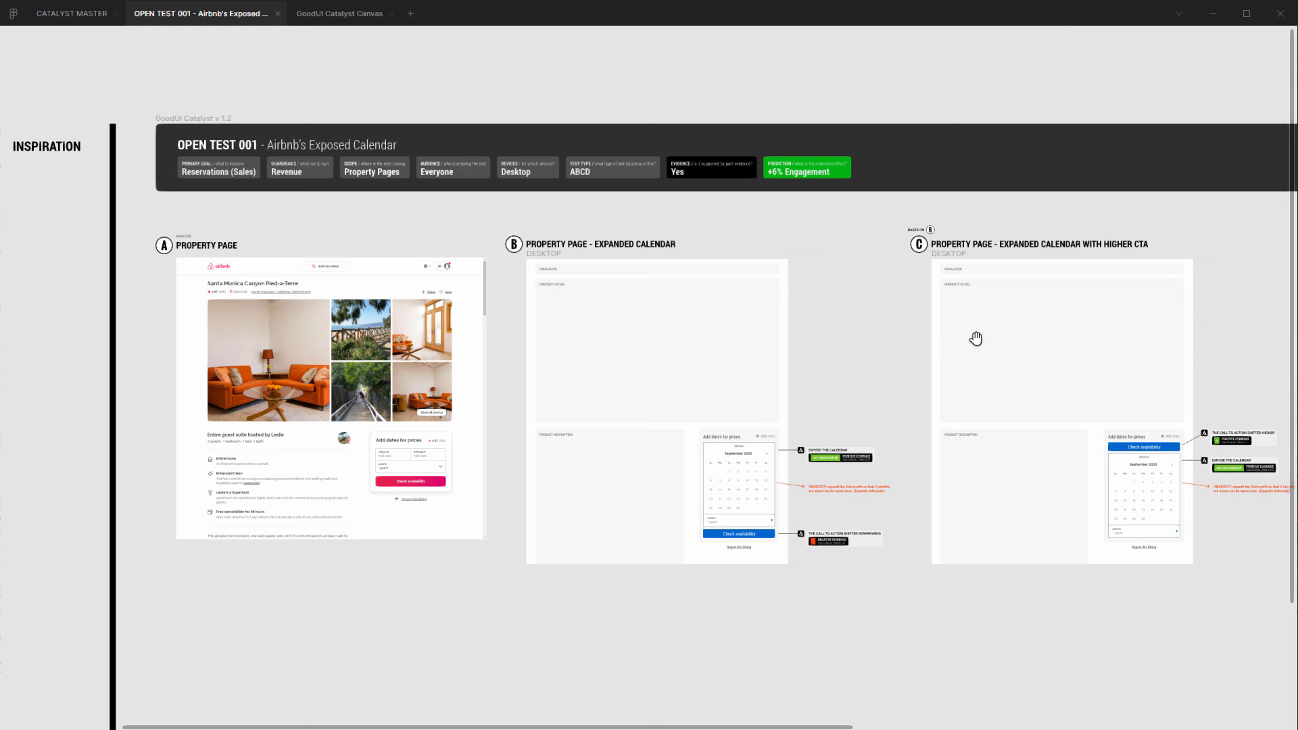
pyautogui.hscroll(10, 978, 340)
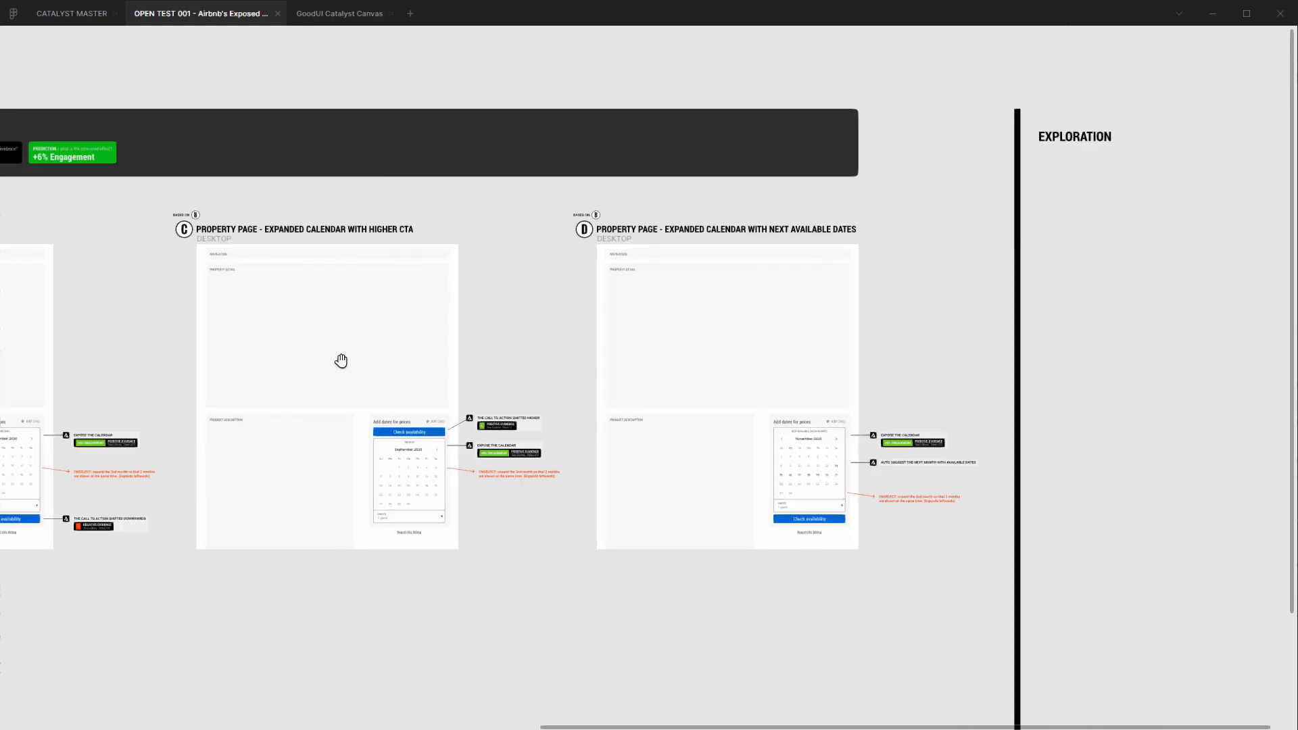
pyautogui.hscroll(-6, 339, 360)
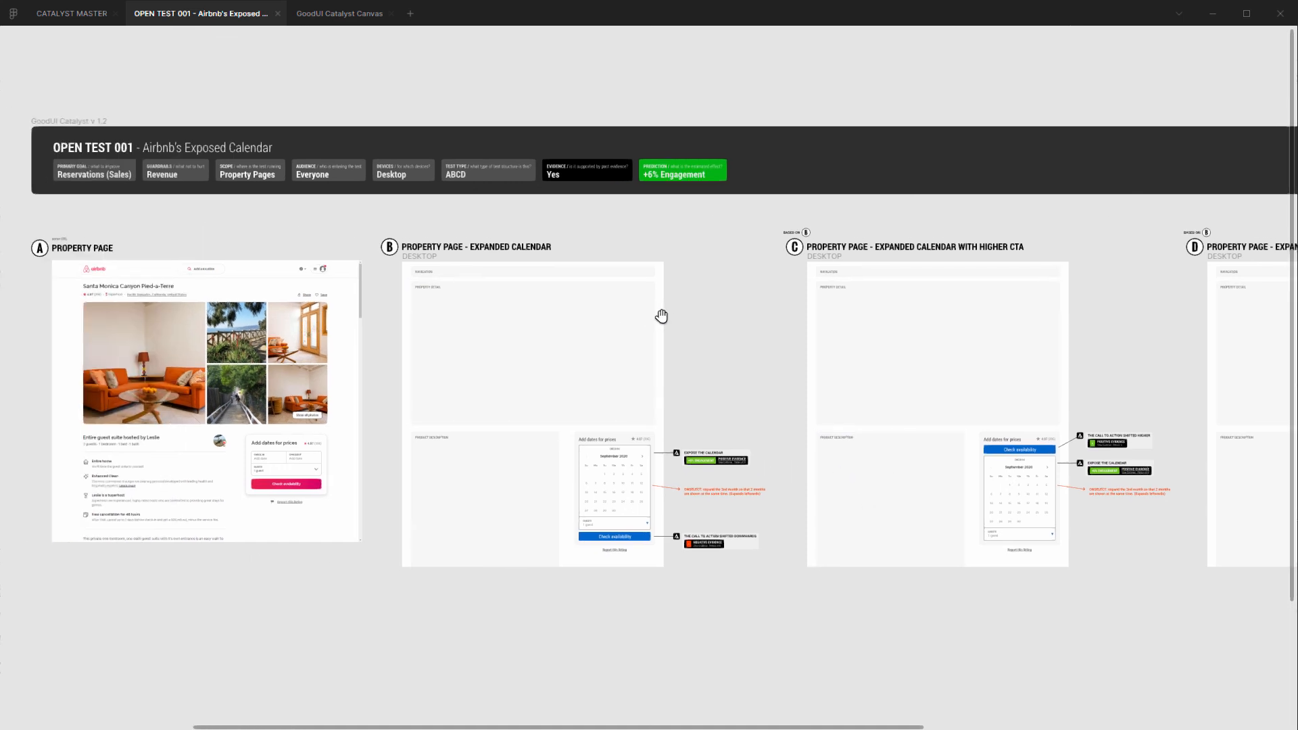
pyautogui.hscroll(-3, 444, 339)
pyautogui.hscroll(-3, 360, 317)
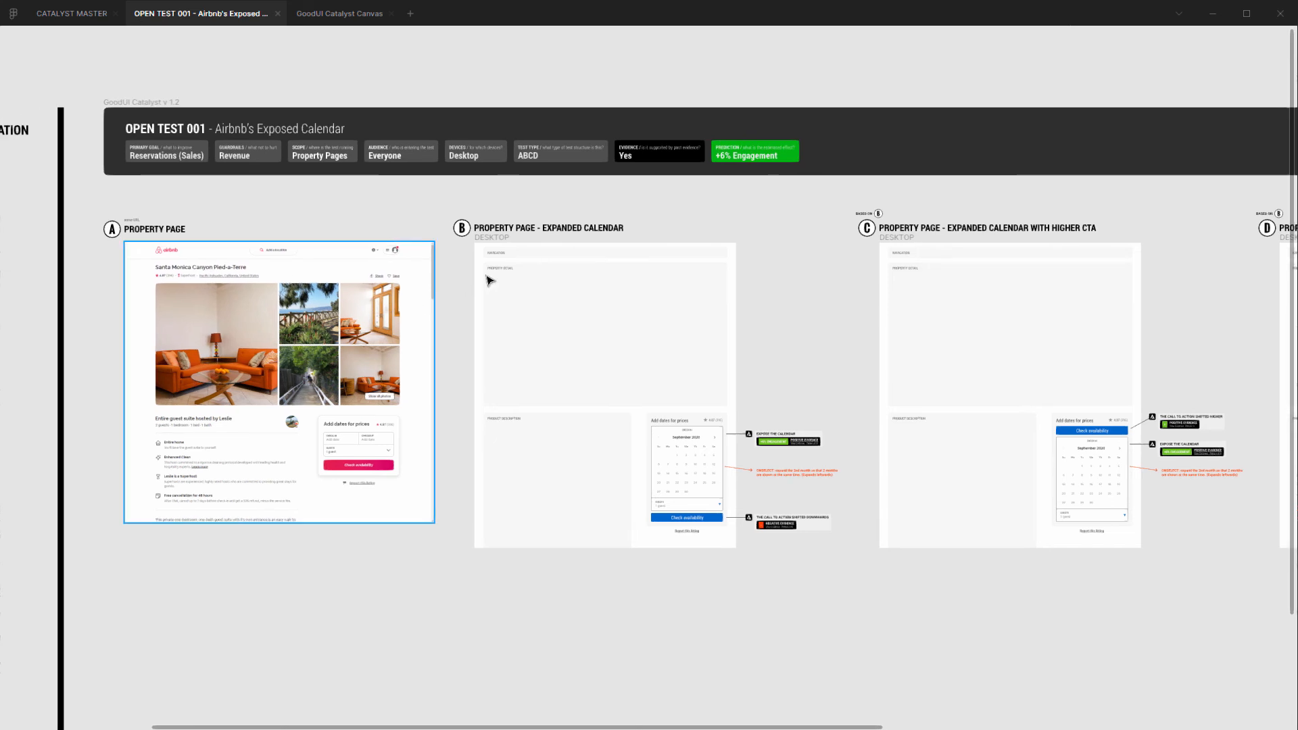
# Step: Examine variation B's wireframe beside the original property page, and select its Property Detail block
pyautogui.scroll(3, 588, 399)
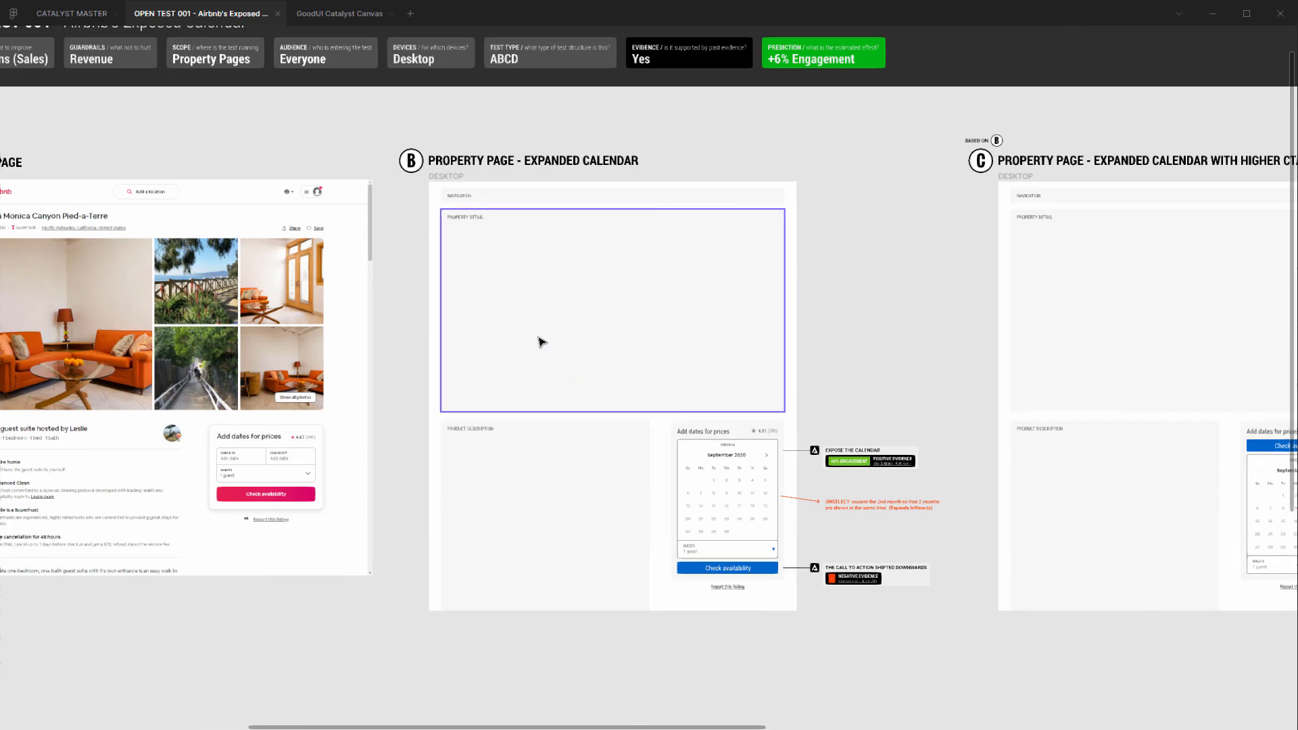
pyautogui.click(493, 501)
pyautogui.click(500, 317)
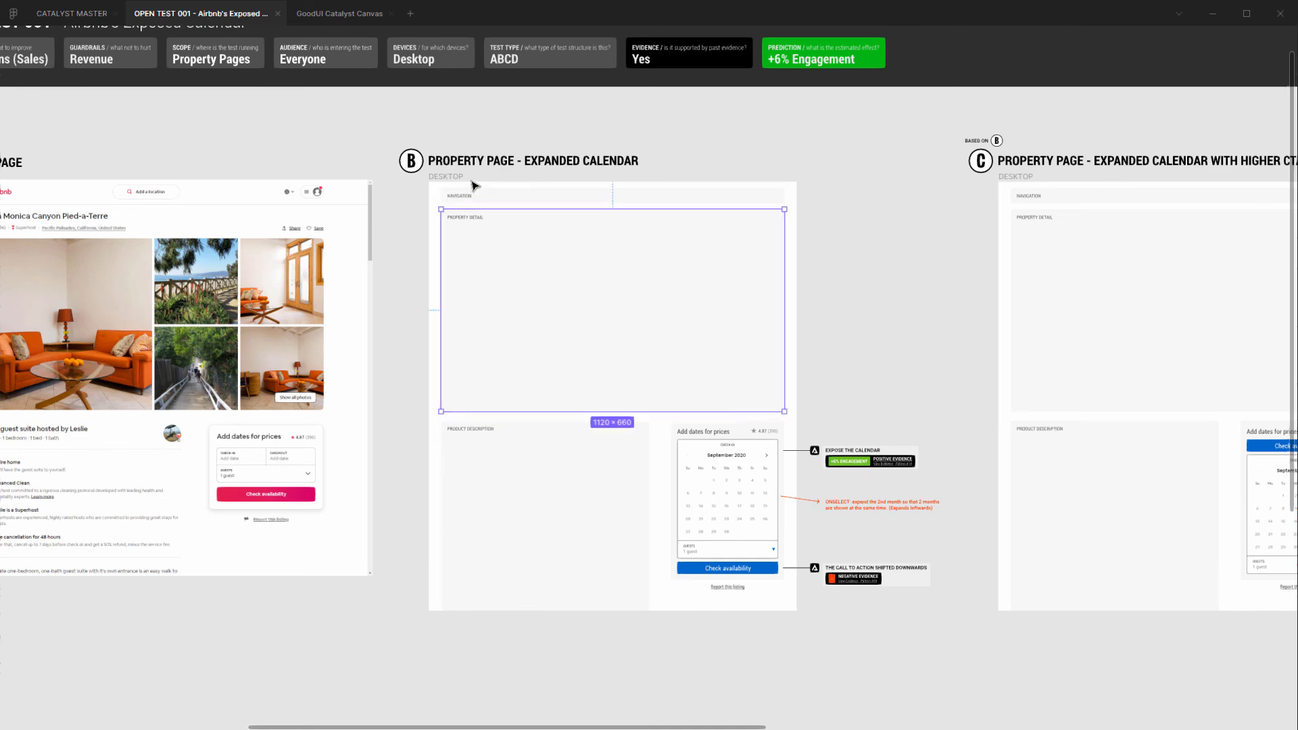
# Step: Select variation C's Property Detail block, compare the original property page with variation B's exposed calendar, and clear the selection
pyautogui.click(473, 196)
pyautogui.click(1074, 269)
pyautogui.hscroll(-5, 270, 312)
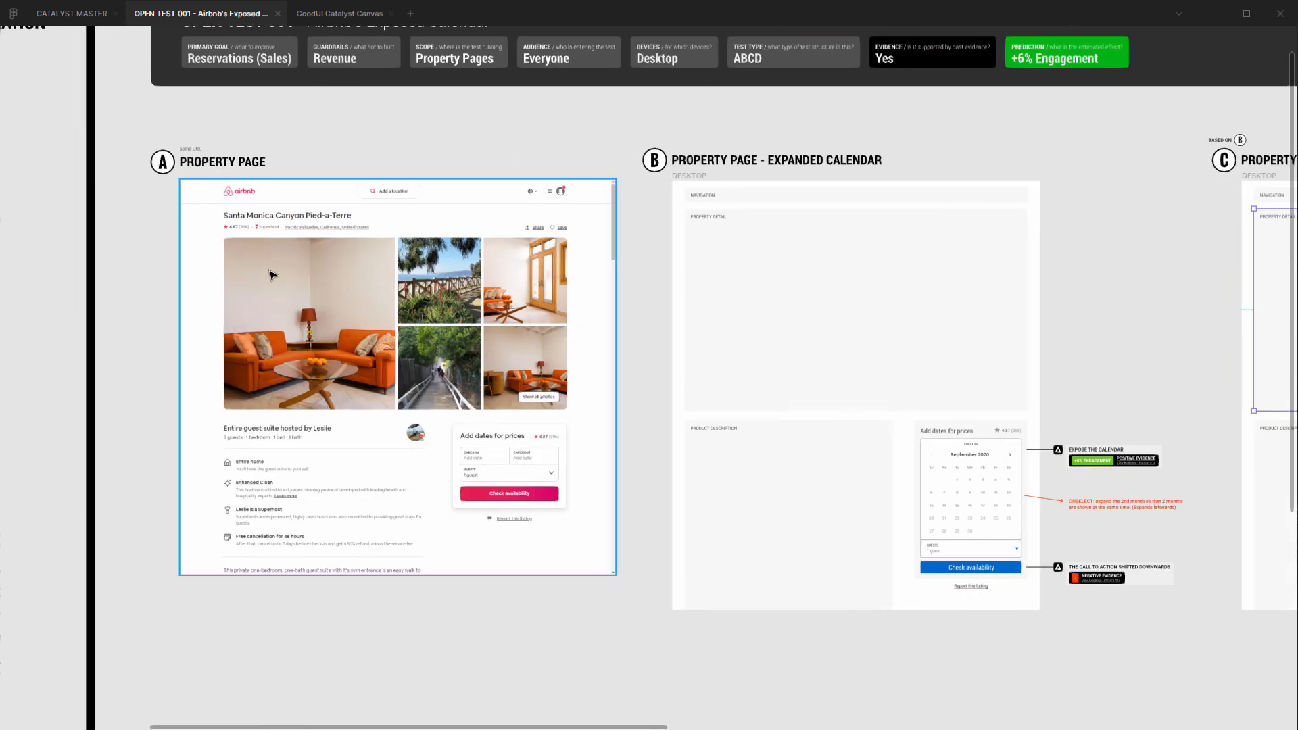
pyautogui.hscroll(5, 812, 419)
pyautogui.scroll(3, 618, 499)
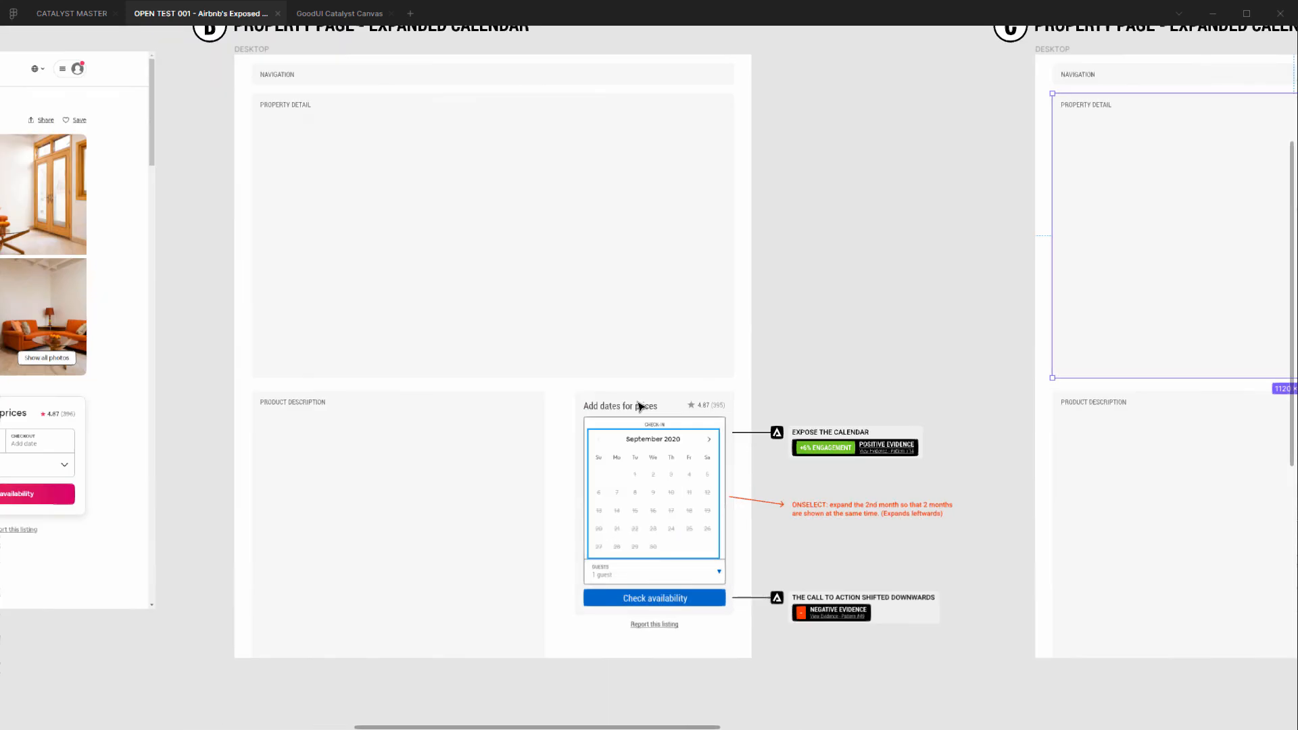
pyautogui.click(643, 406)
pyautogui.press('Escape')
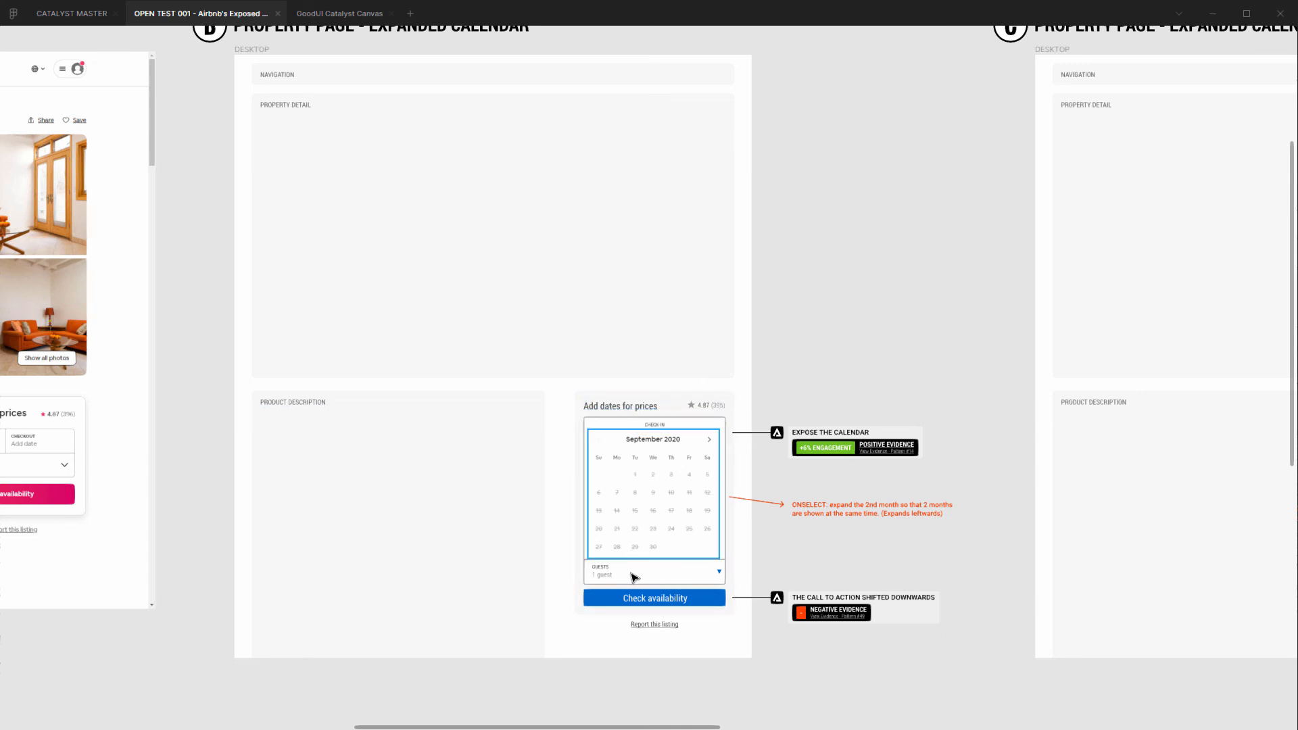
# Step: Select all of variation B's annotations beside its calendar together, and clear the selection after reviewing them
pyautogui.hscroll(3, 753, 342)
pyautogui.scroll(-5, 831, 374)
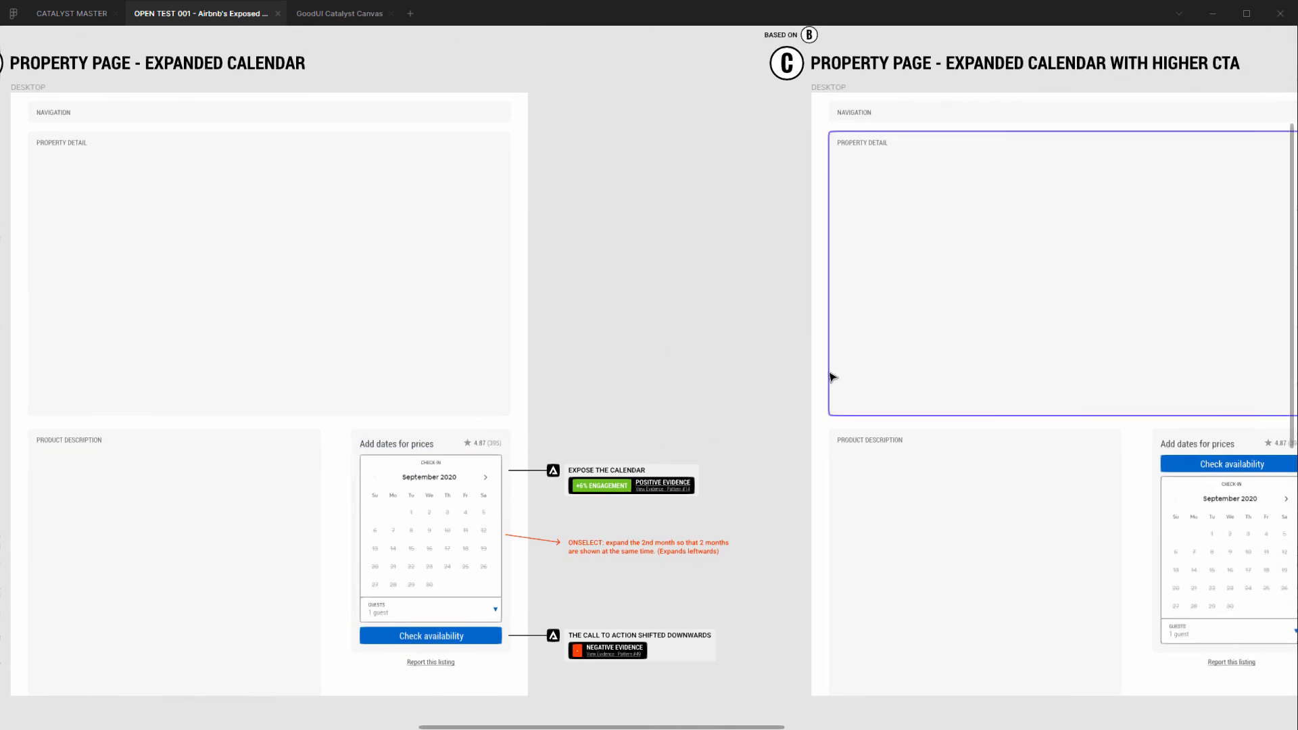
pyautogui.scroll(3, 763, 398)
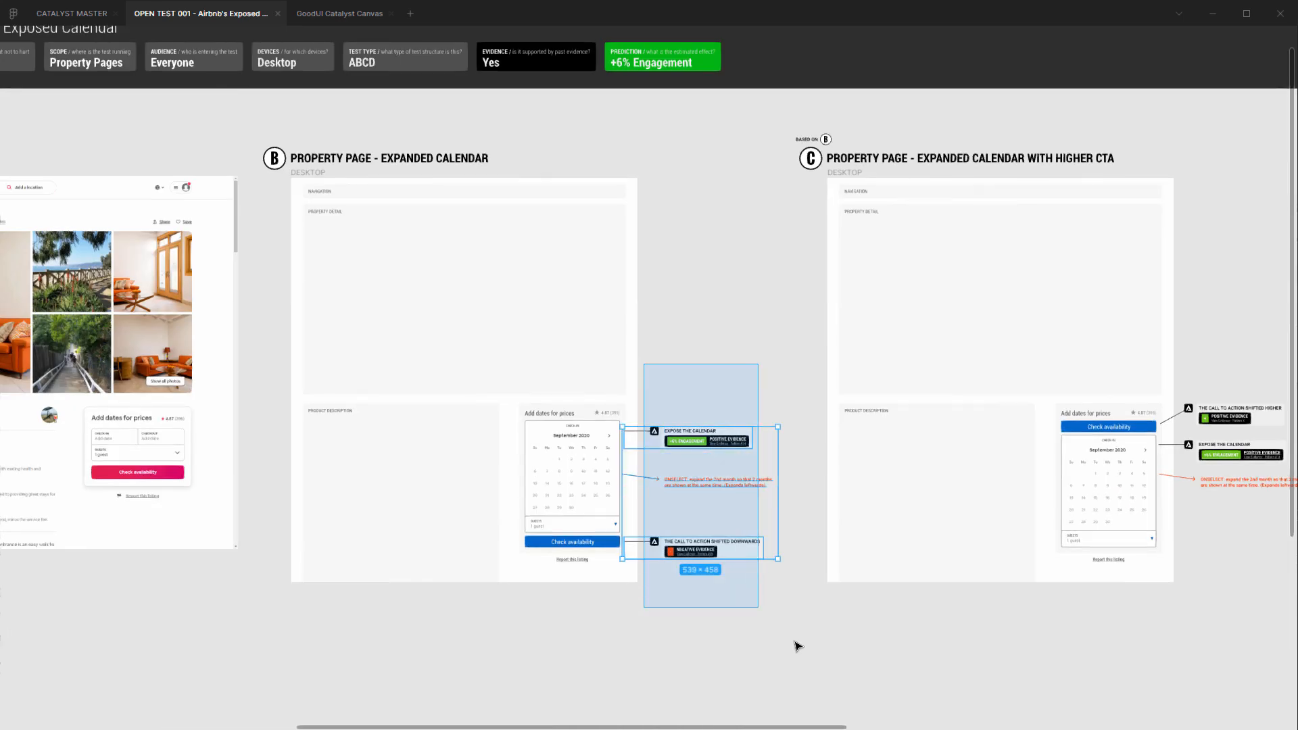
pyautogui.moveTo(639, 391); pyautogui.dragTo(815, 663)
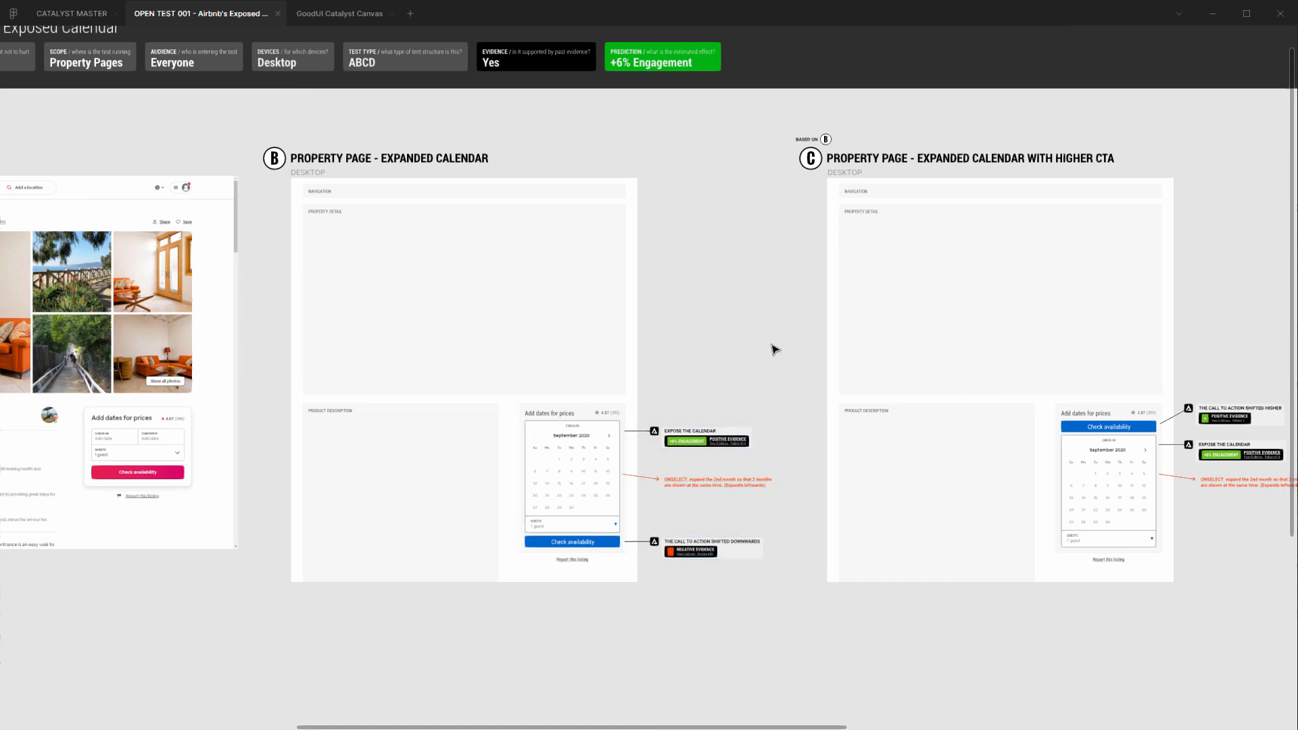
pyautogui.hscroll(4, 749, 405)
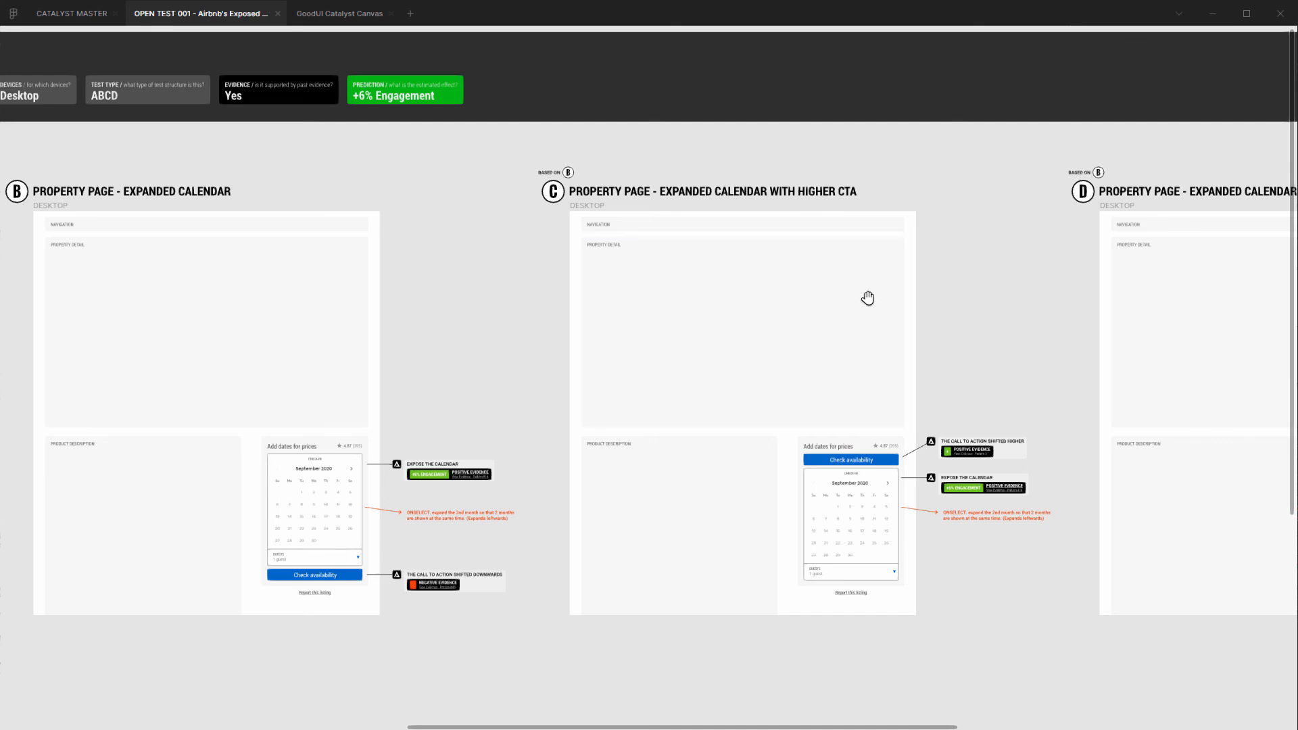
# Step: Examine variation B's Expose the Calendar annotation and its pattern evidence, and compare it with variation C's annotations
pyautogui.hscroll(-5, 608, 318)
pyautogui.scroll(2, 609, 318)
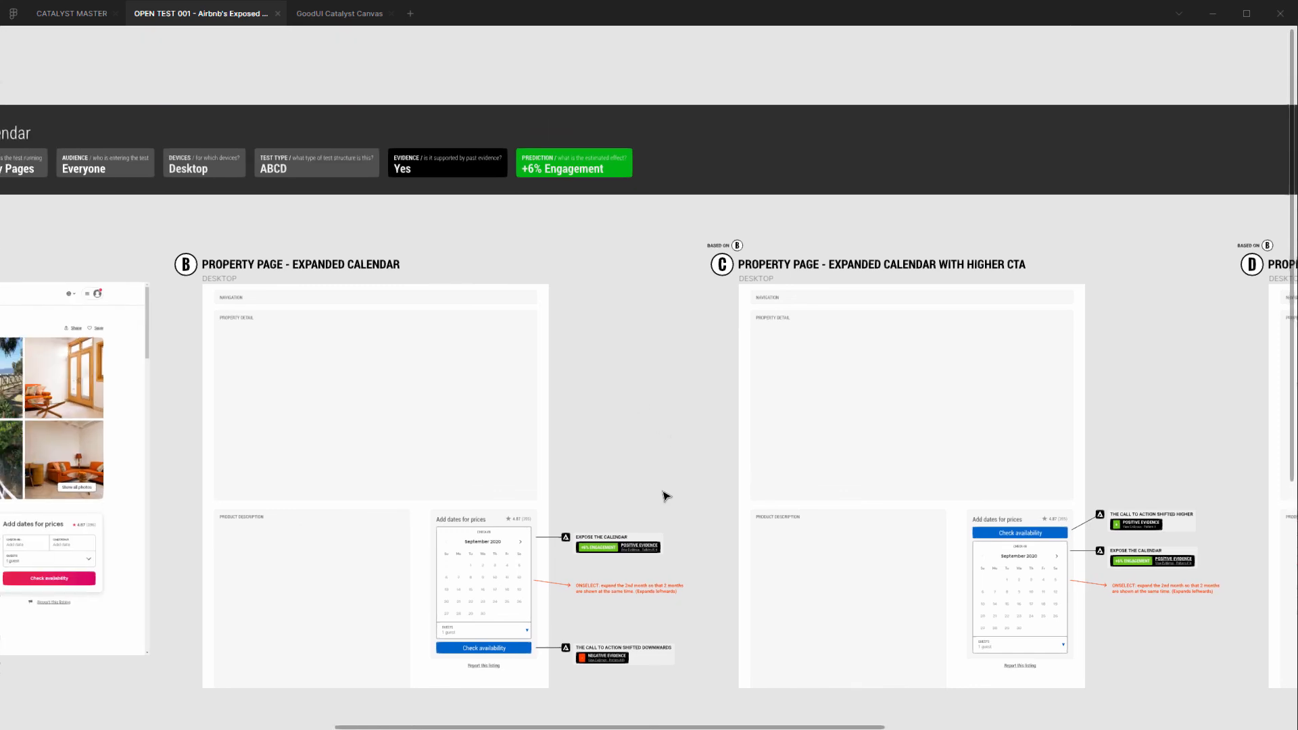
pyautogui.scroll(3, 589, 279)
pyautogui.moveTo(620, 549); pyautogui.dragTo(552, 353)
pyautogui.scroll(1, 556, 467)
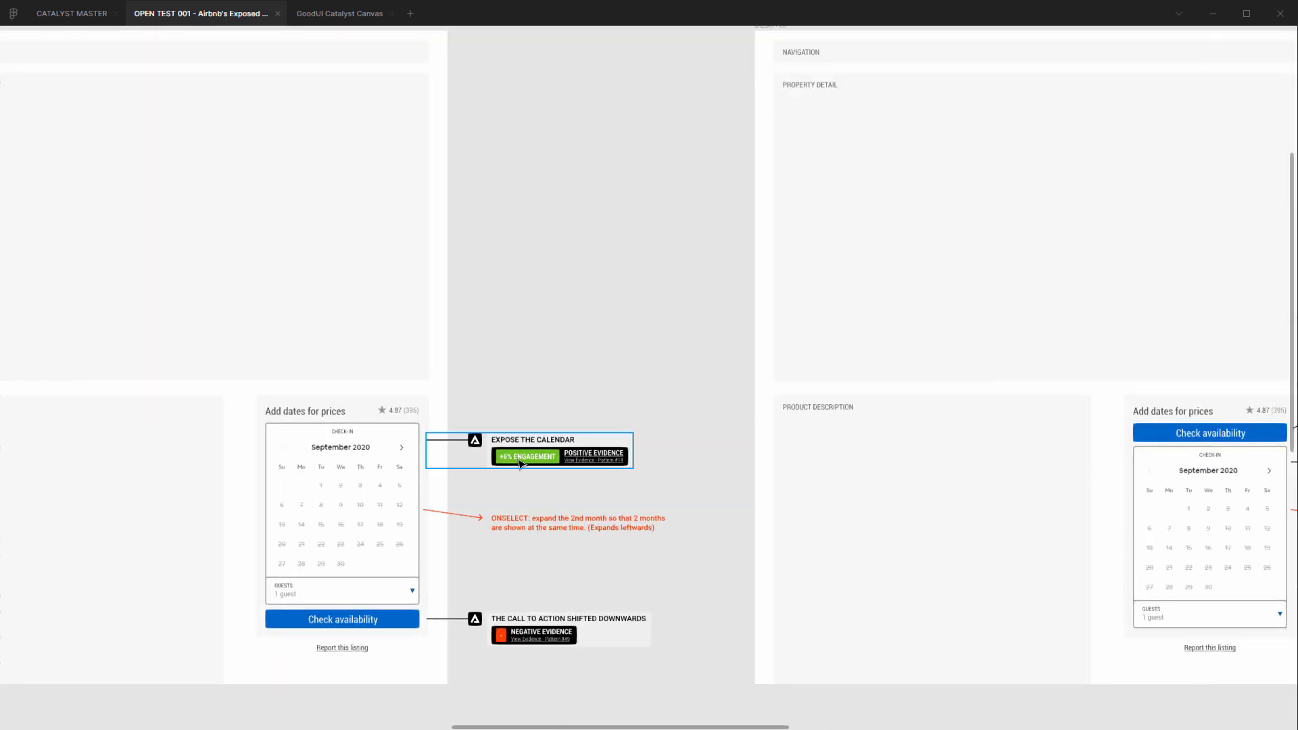
pyautogui.scroll(2, 558, 452)
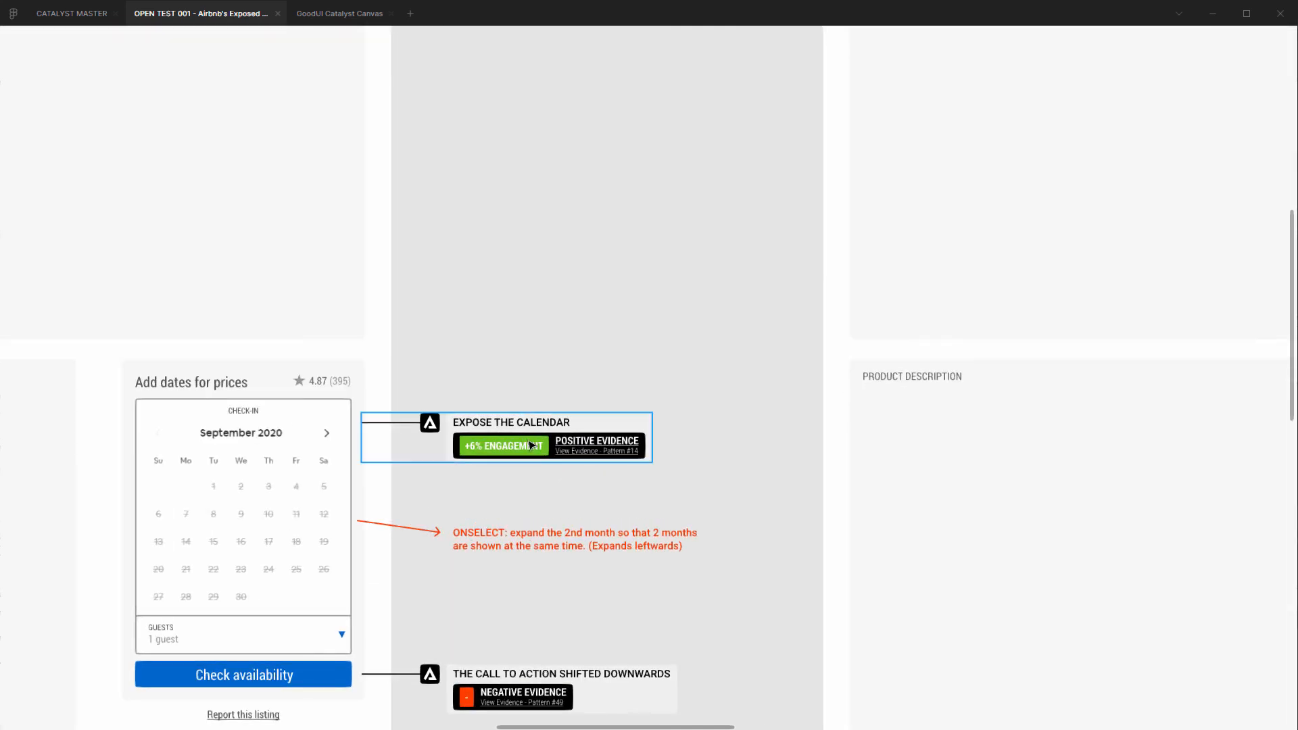
pyautogui.scroll(-4, 696, 475)
pyautogui.moveTo(815, 490); pyautogui.dragTo(548, 467)
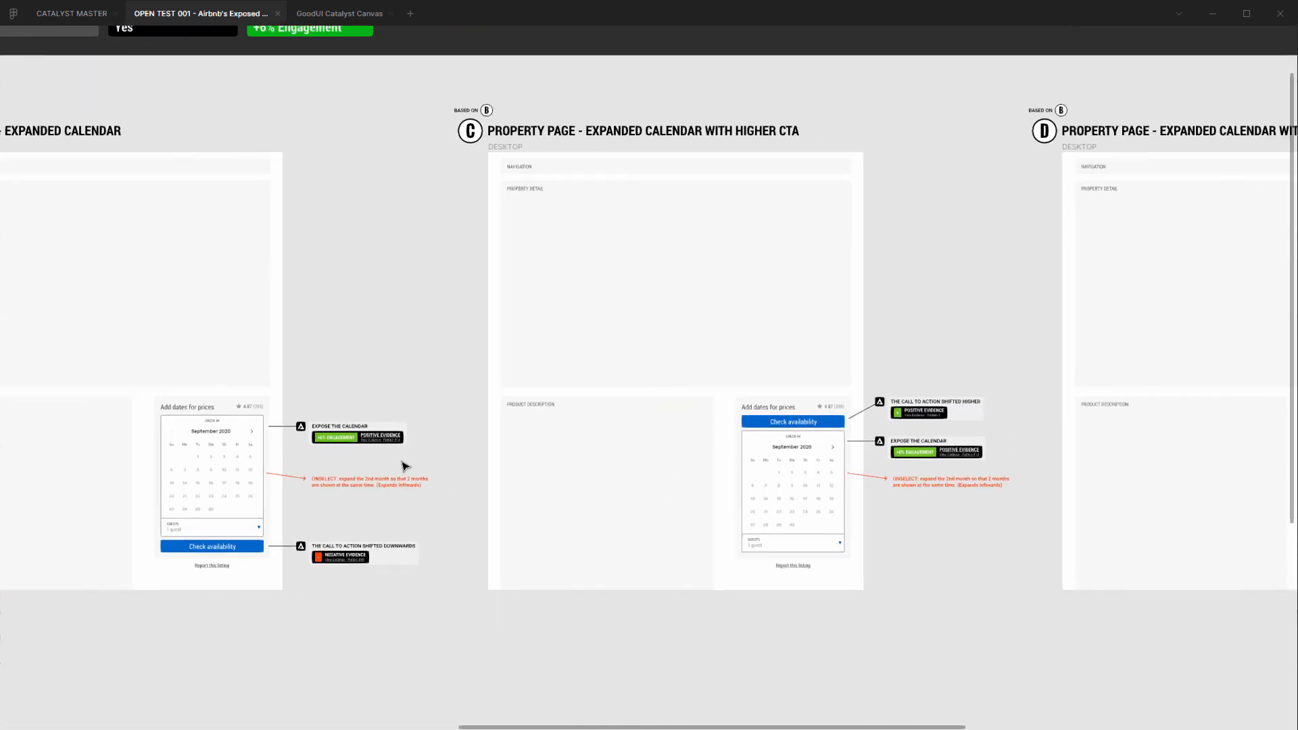
pyautogui.scroll(3, 404, 463)
pyautogui.hscroll(15, 672, 530)
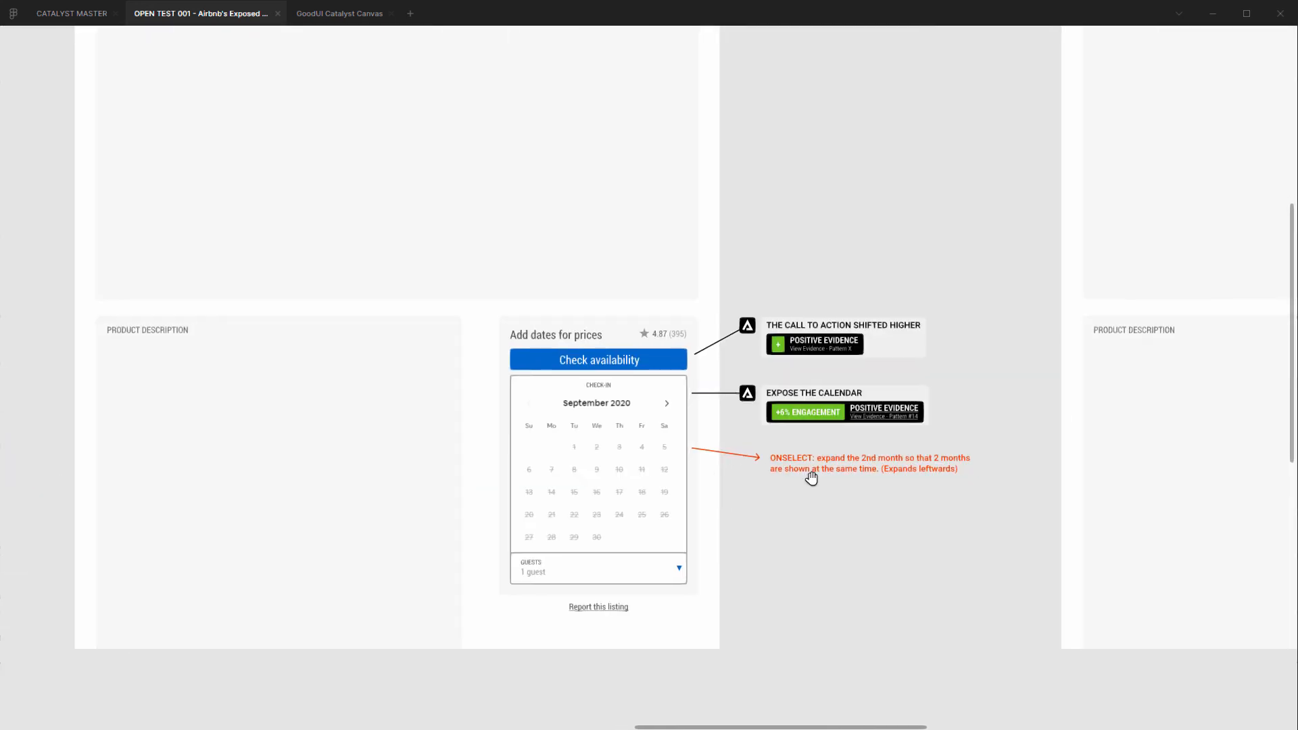
# Step: Select variation D's annotation about auto suggesting the next month with available dates, and clear the selection
pyautogui.hscroll(8, 435, 449)
pyautogui.scroll(3, 670, 439)
pyautogui.click(687, 391)
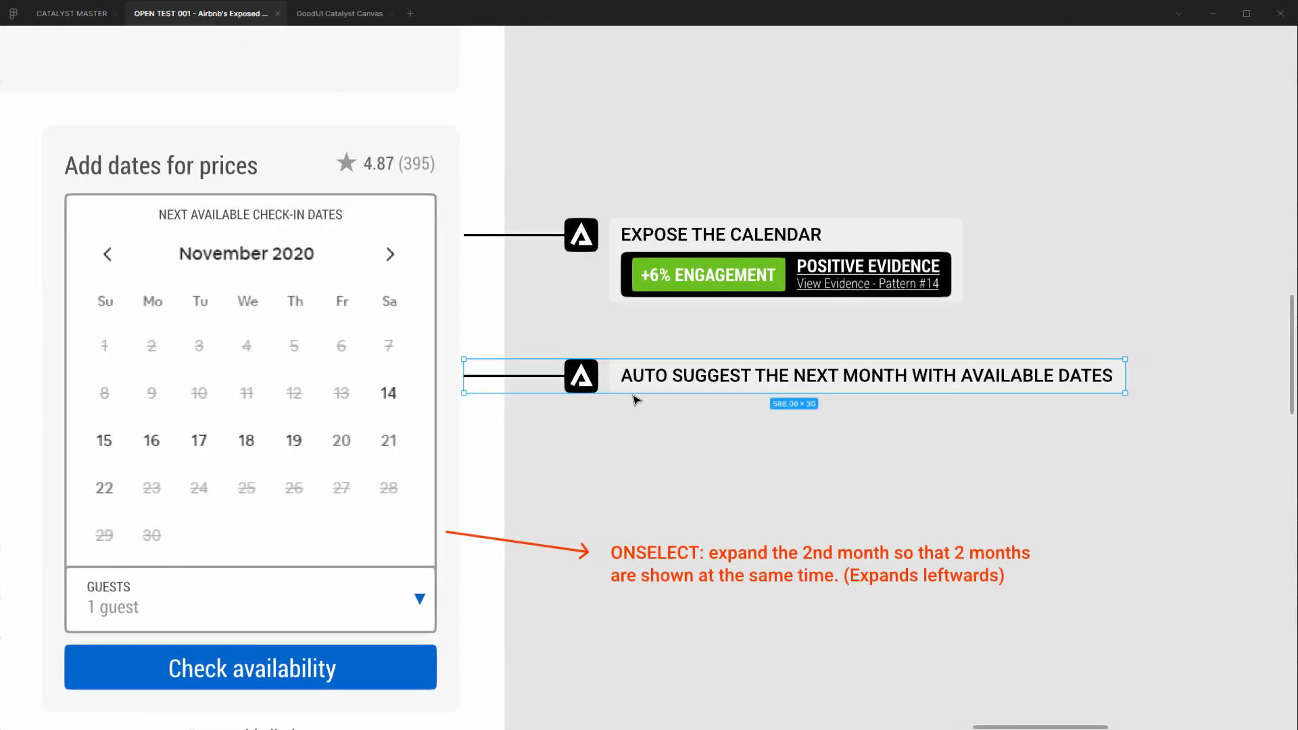
pyautogui.click(579, 450)
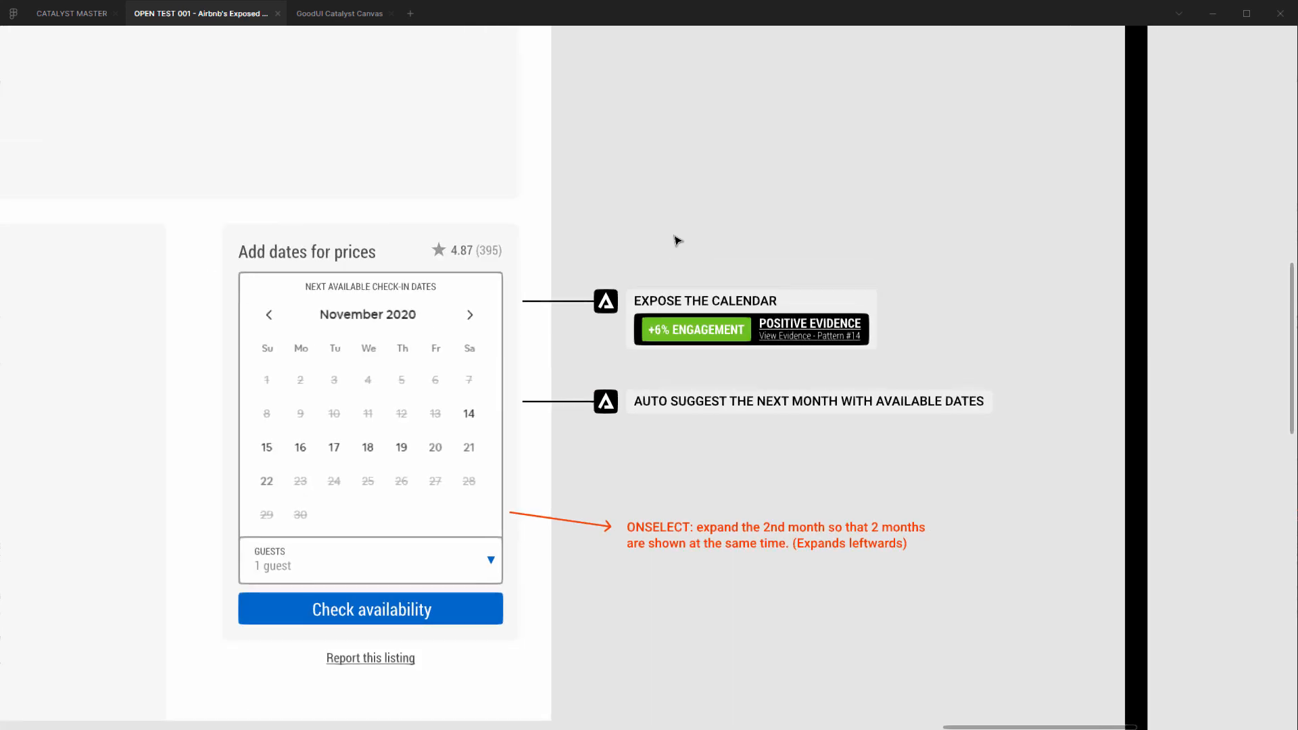
# Step: Select variation D's Expose the Calendar annotation and its auto suggest annotation in turn, clearing each selection
pyautogui.moveTo(596, 248); pyautogui.dragTo(872, 347)
pyautogui.click(814, 287)
pyautogui.moveTo(589, 366); pyautogui.dragTo(857, 446)
pyautogui.click(957, 209)
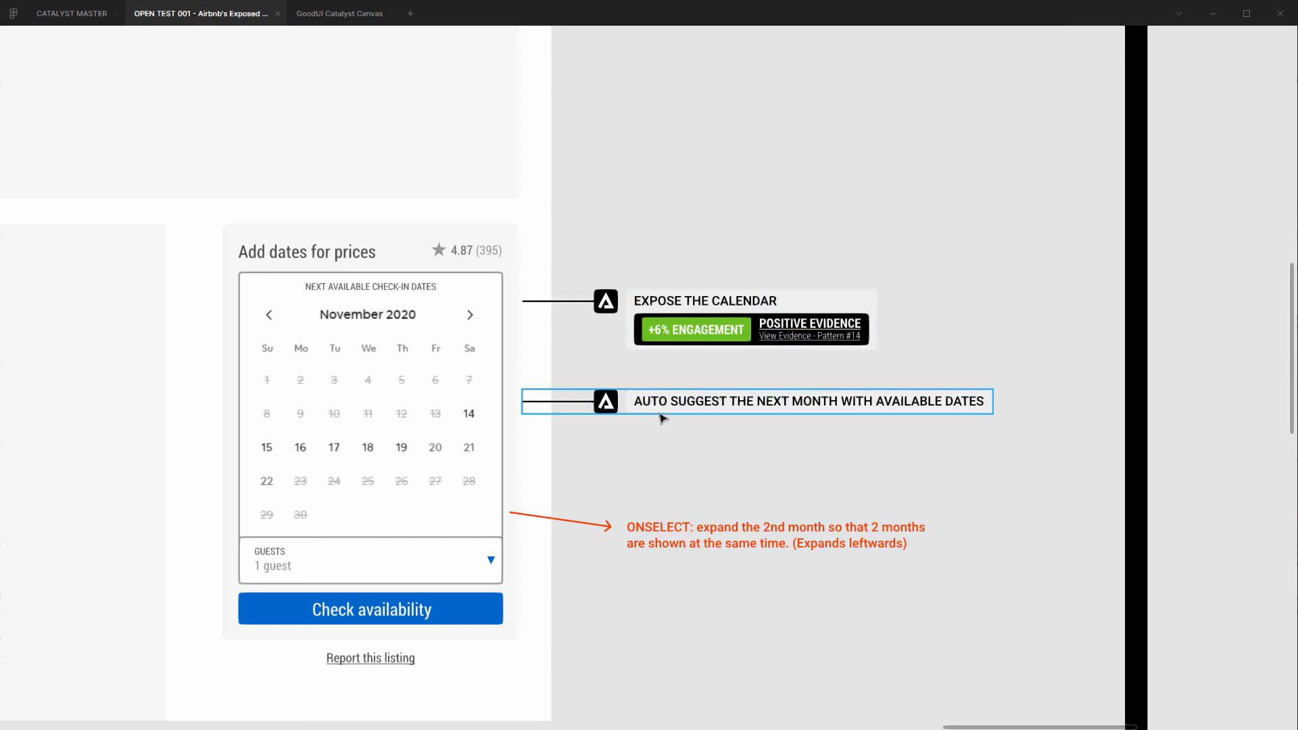
# Step: Review the whole ABCD test layout from variation D back to the original property page and the Inspiration section
pyautogui.hscroll(-3, 676, 171)
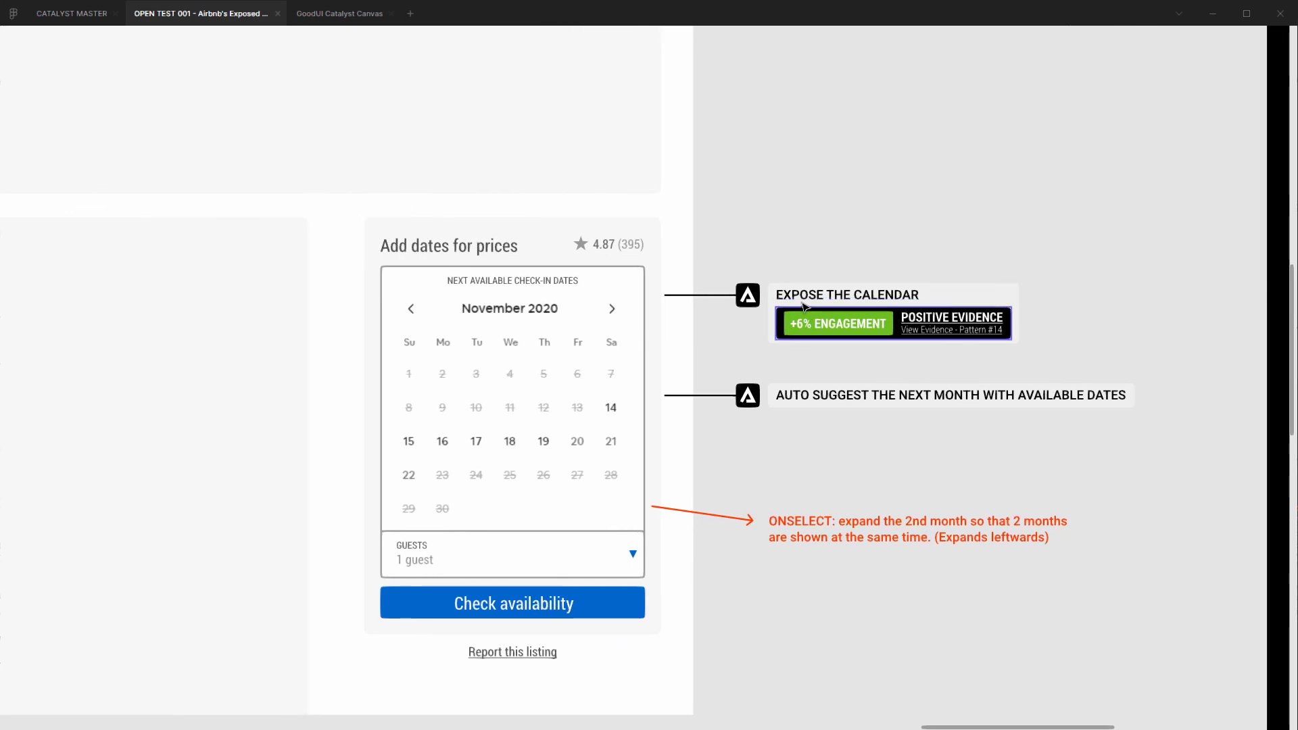
pyautogui.scroll(-3, 798, 194)
pyautogui.scroll(-5, 737, 251)
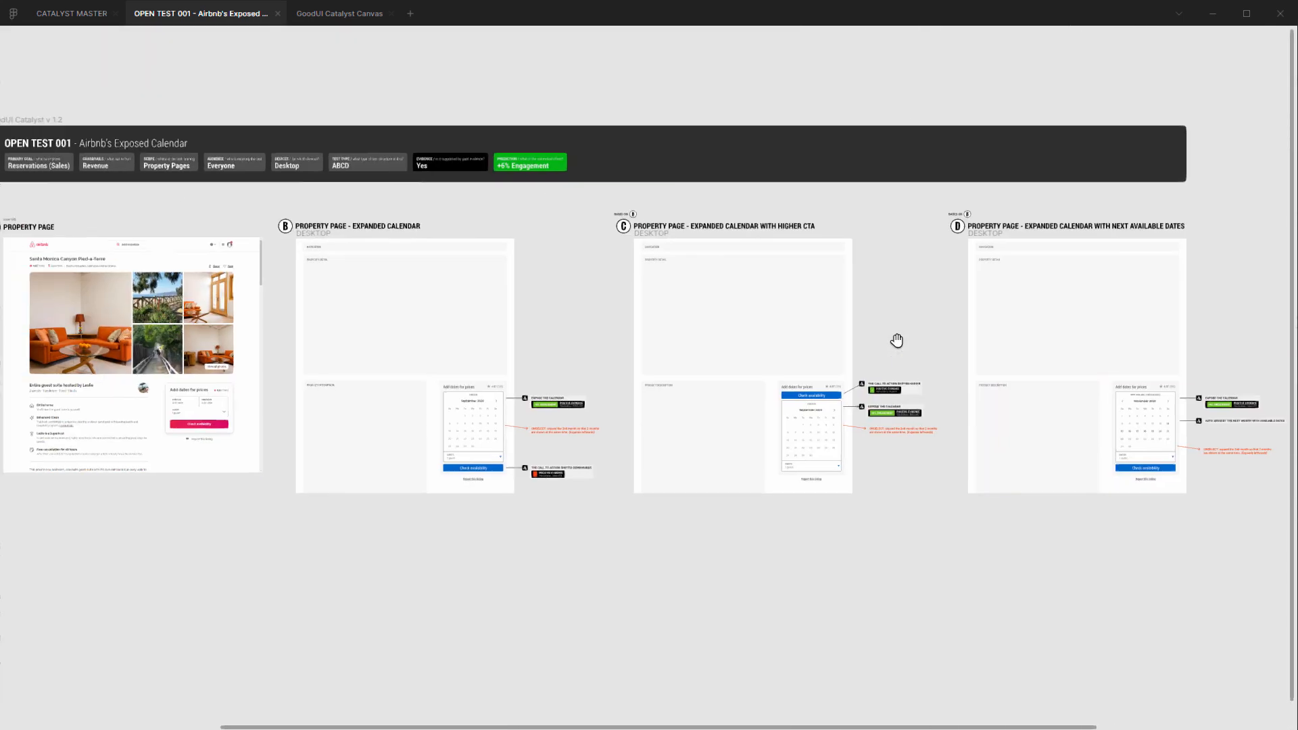
pyautogui.scroll(1, 443, 286)
pyautogui.moveTo(411, 304); pyautogui.dragTo(529, 286)
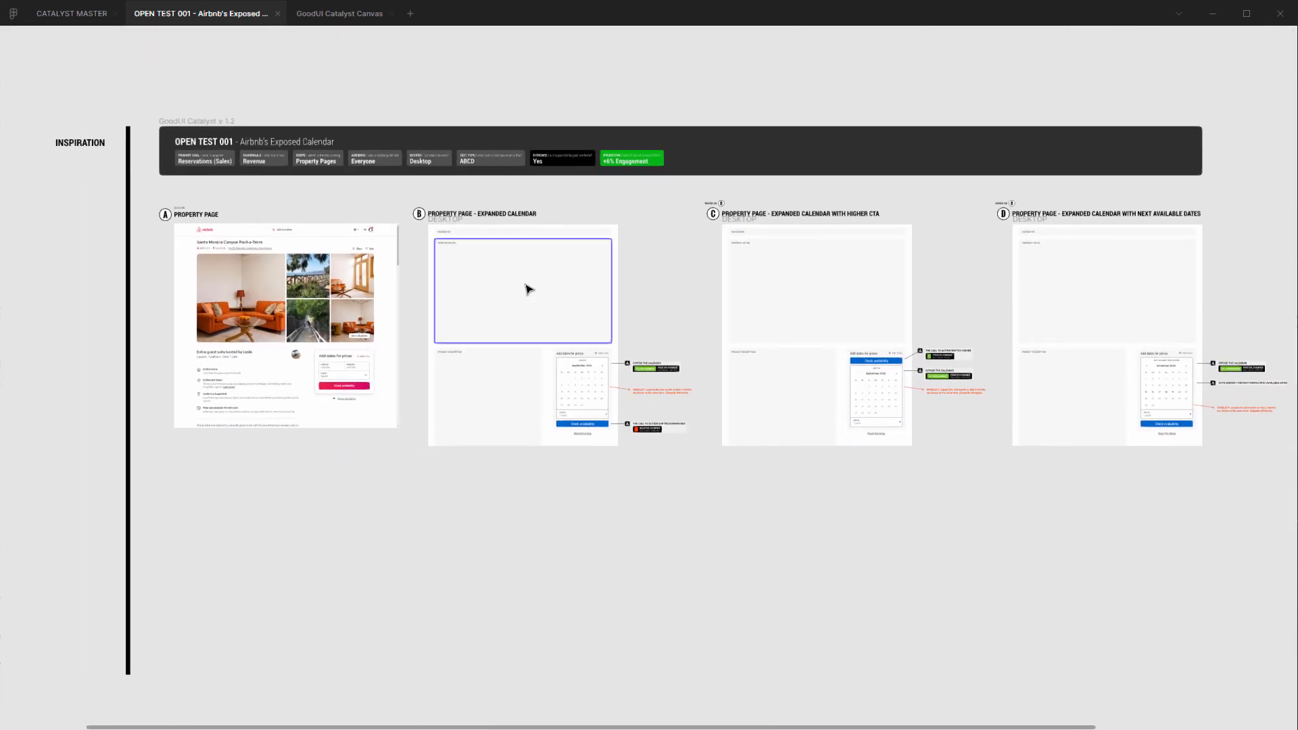